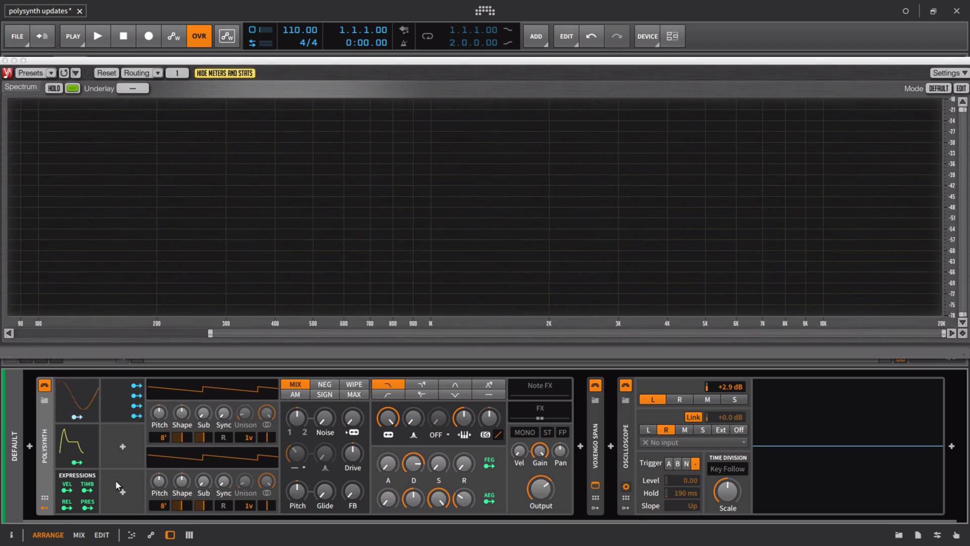
Step: Hide the Polysynth's modulators and set its oscillator mix fully to oscillator 1
left_click(47, 506)
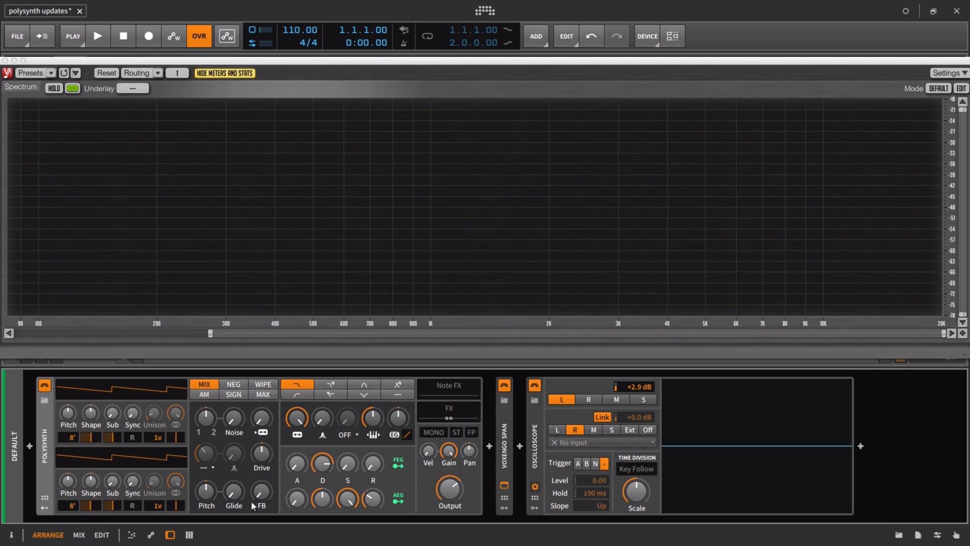
mouse_move(181, 483)
mouse_move(241, 419)
mouse_move(205, 420)
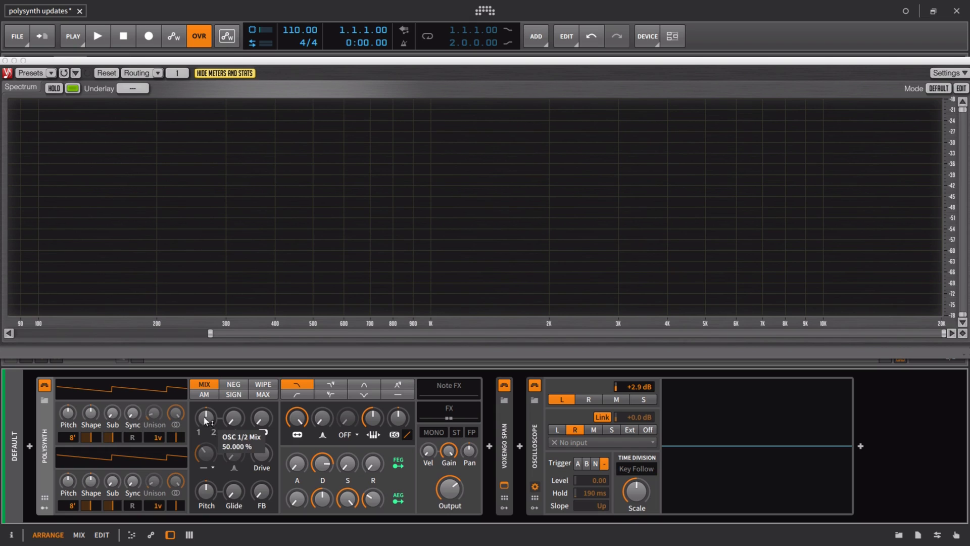
left_click_drag(204, 417, 203, 455)
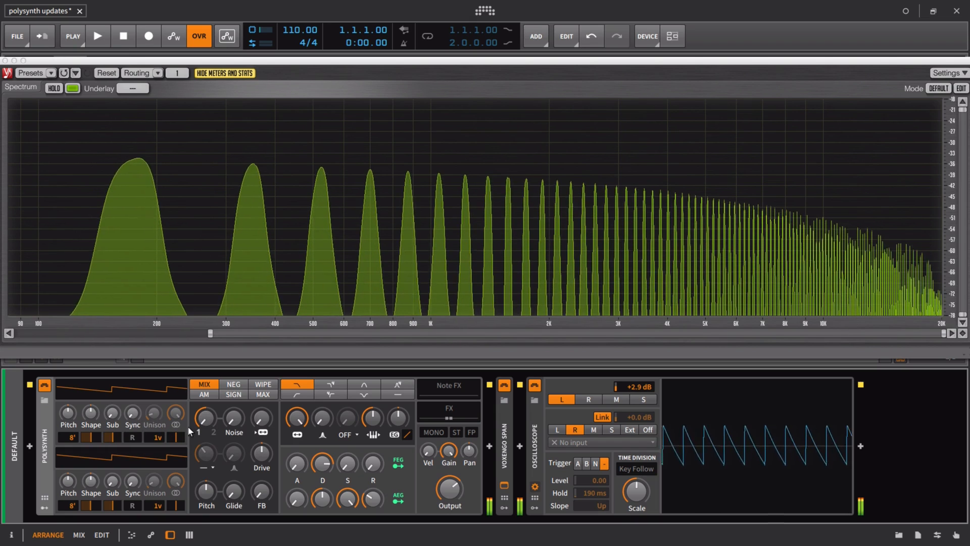
Step: Set oscillator 1 of the Polysynth to three unison voices (3v), keeping its pan centred
mouse_move(177, 443)
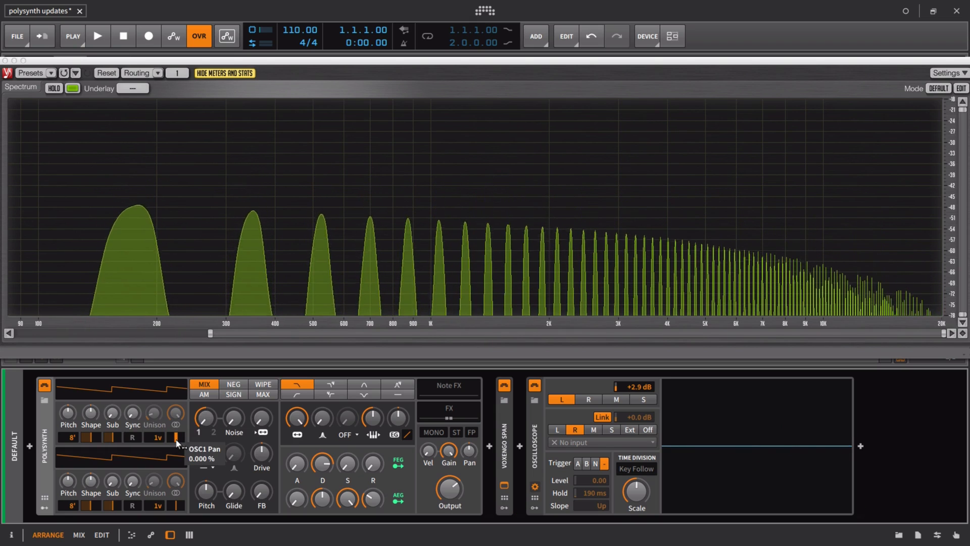
mouse_move(176, 442)
left_mouse_down()
mouse_move(200, 443)
mouse_move(177, 440)
left_mouse_up()
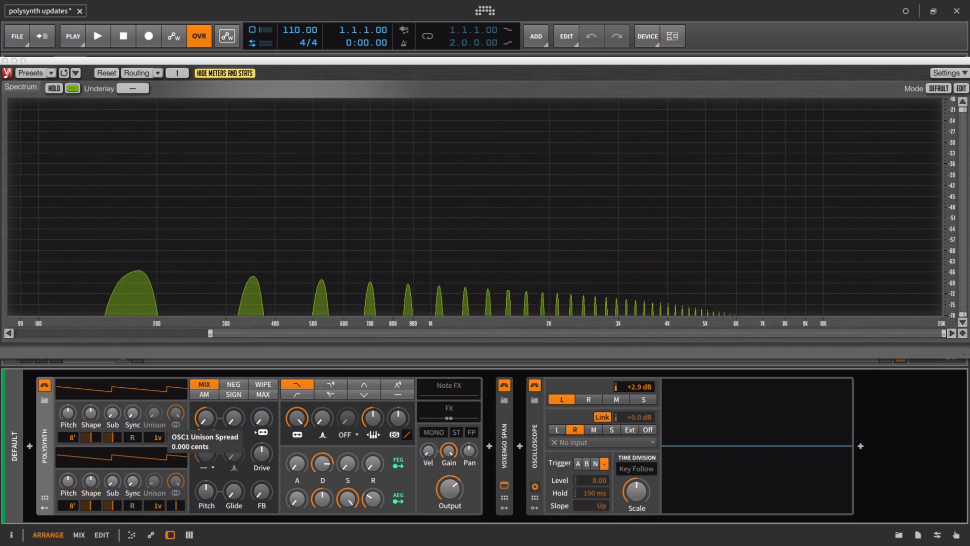
left_click_drag(157, 438, 157, 423)
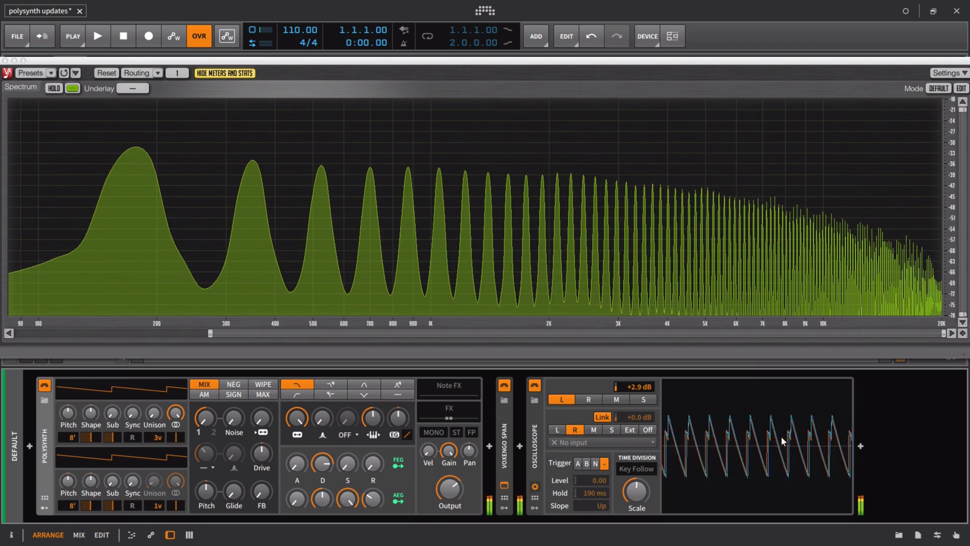
Step: Toggle oscillator 1's retrigger, and raise its unison spread while trying its unison stereo width
left_click(132, 435)
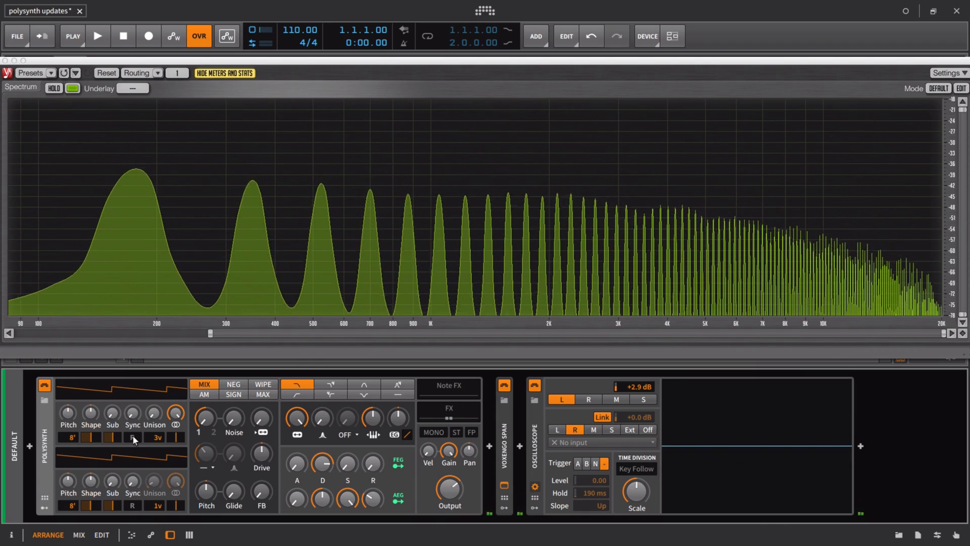
left_click(133, 435)
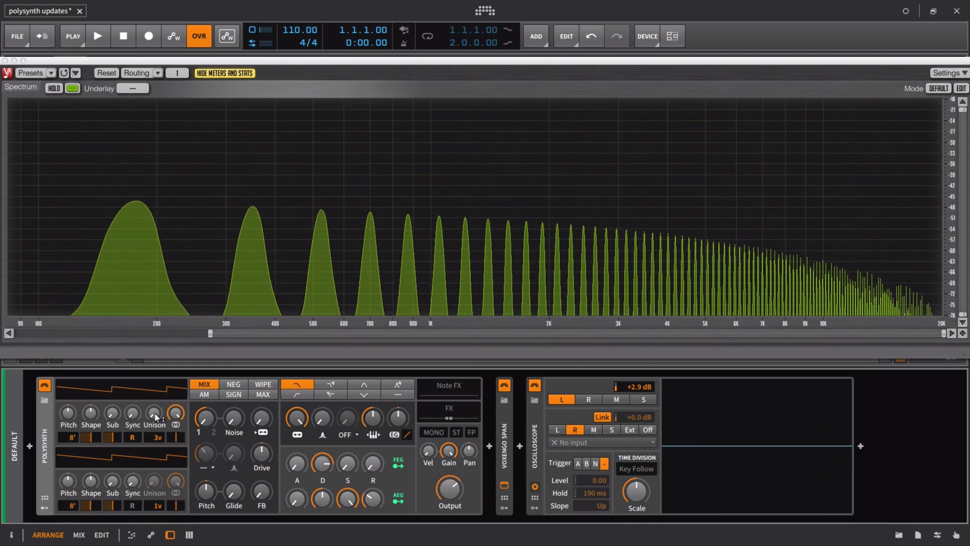
mouse_move(154, 413)
left_mouse_down()
mouse_move(154, 401)
mouse_move(155, 410)
left_mouse_up()
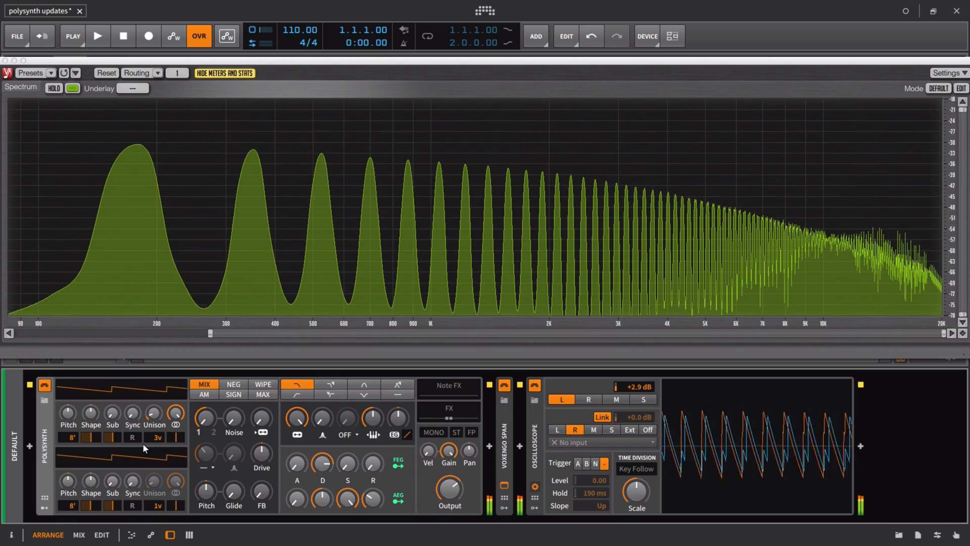
mouse_move(175, 413)
left_mouse_down()
mouse_move(176, 434)
mouse_move(176, 403)
left_mouse_up()
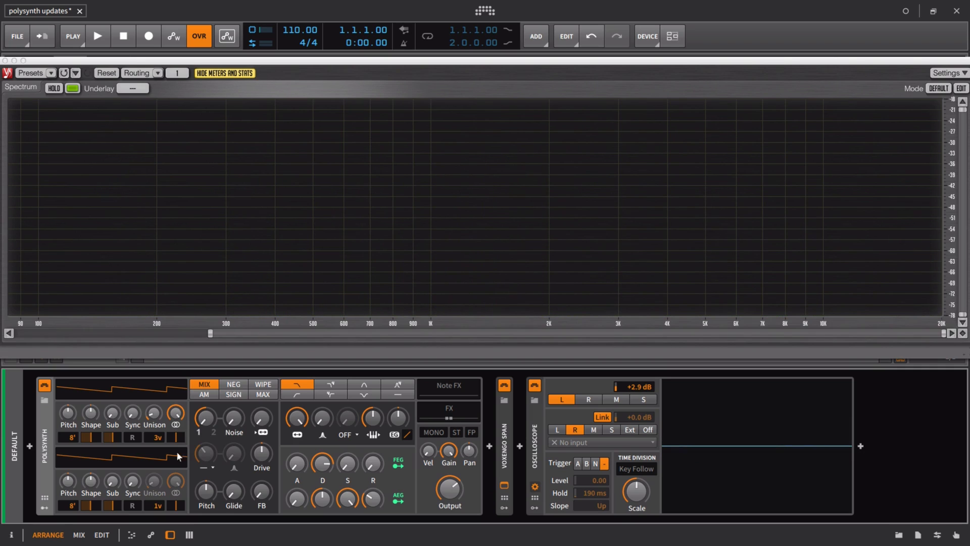
Step: Try oscillator 2's unison stereo control, and reset the oscillator mix before returning it fully to oscillator 1
mouse_move(170, 486)
left_mouse_down()
mouse_move(178, 505)
mouse_move(178, 486)
left_mouse_up()
left_click_drag(202, 425, 202, 425)
double_click(203, 414)
left_click_drag(207, 420, 210, 418)
mouse_move(206, 422)
left_mouse_down()
mouse_move(206, 399)
mouse_move(206, 429)
left_mouse_up()
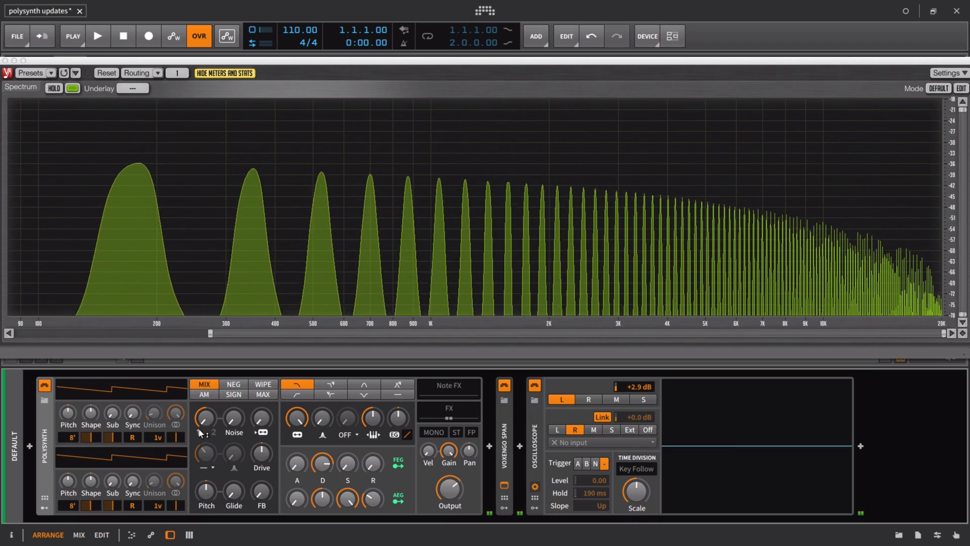
Step: Change oscillator 2's shape to a pulse wave and sweep the mix between the two oscillators
left_click_drag(88, 481, 89, 481)
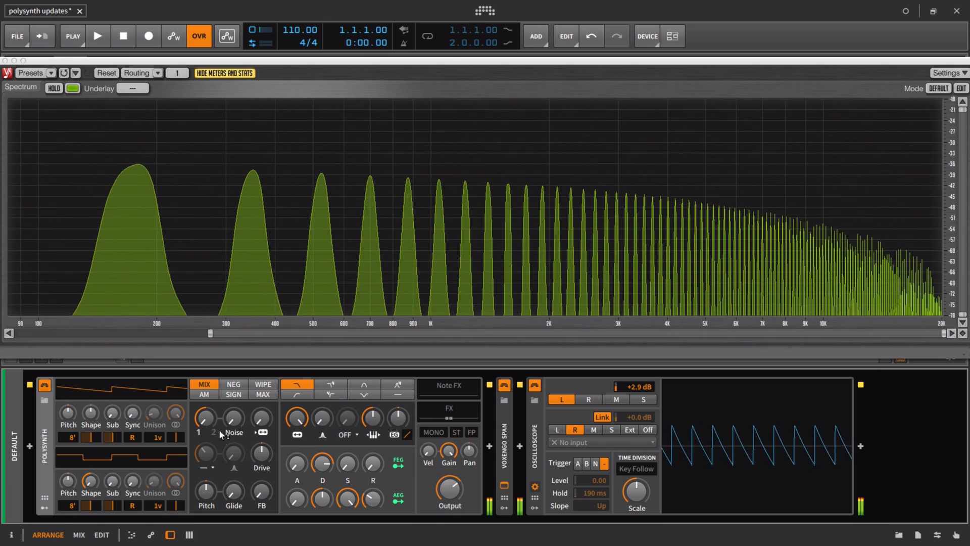
left_click_drag(208, 423, 208, 374)
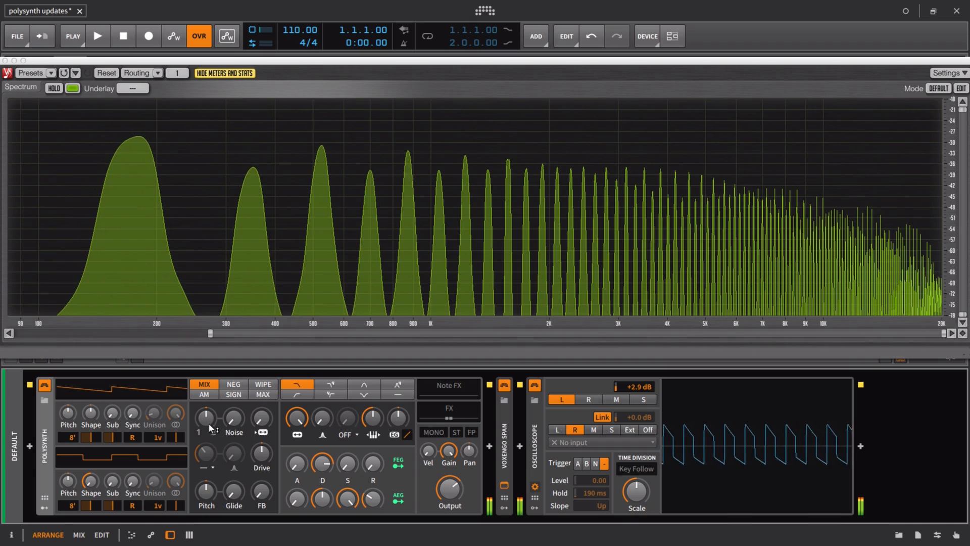
left_click_drag(213, 430, 213, 381)
left_click_drag(216, 427, 216, 472)
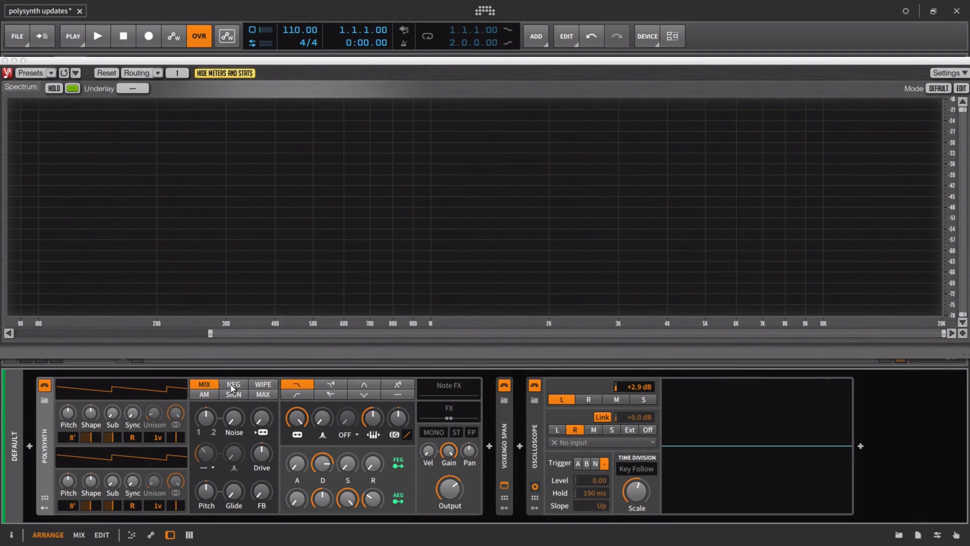
Step: Enable retrigger on both oscillators and set the oscillator blend mode to NEG
mouse_move(234, 388)
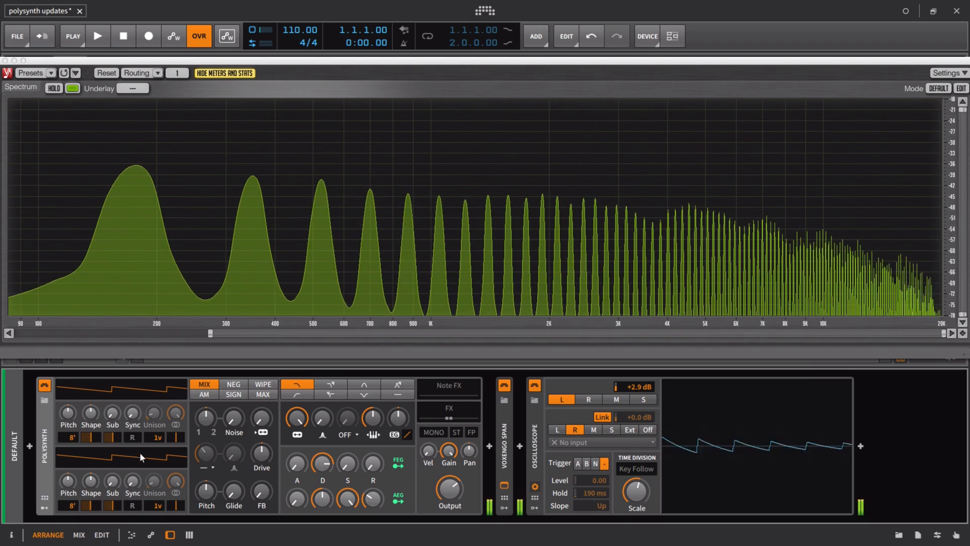
left_click(132, 438)
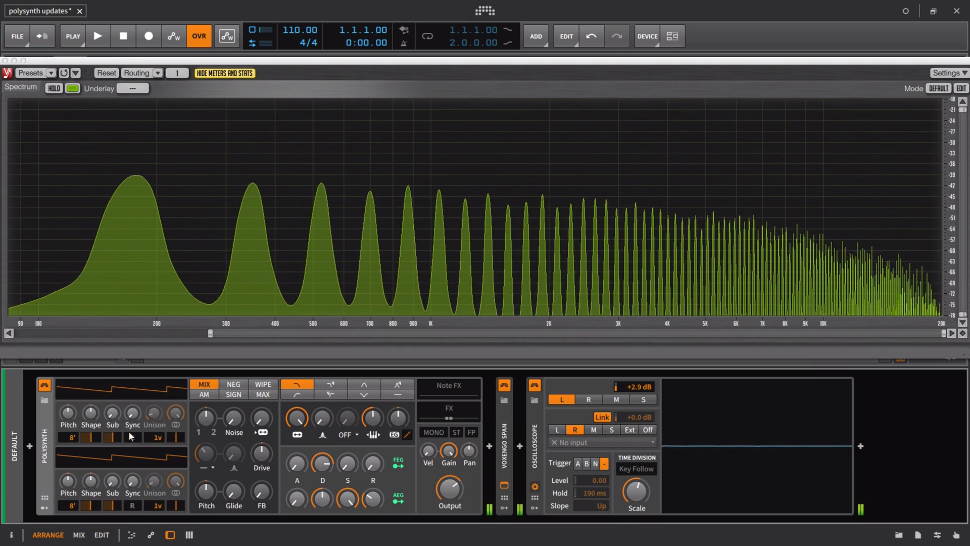
left_click(131, 506)
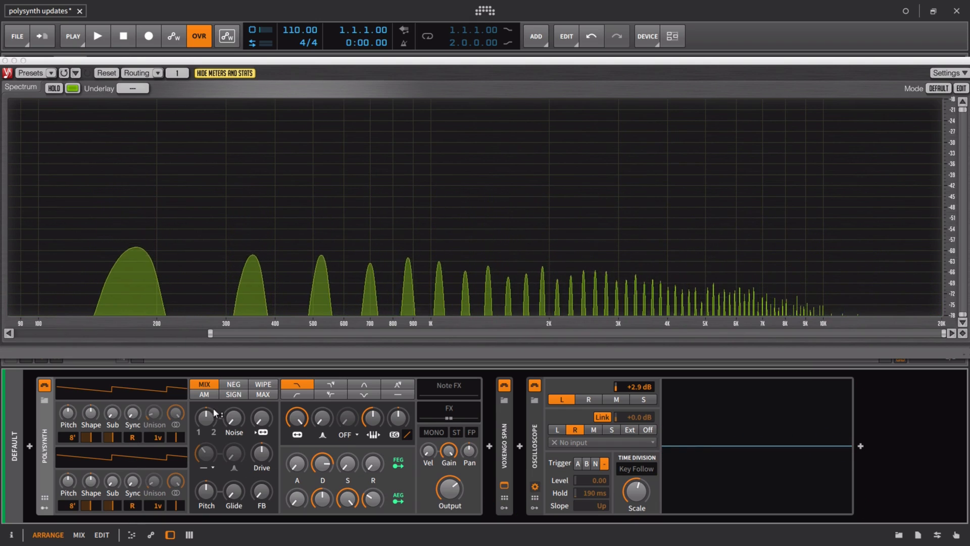
left_click(245, 385)
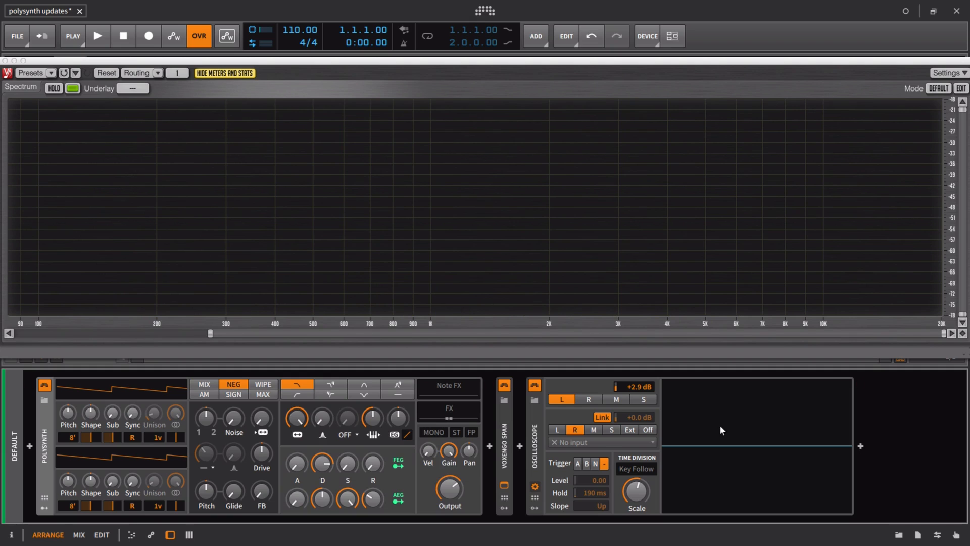
Step: Sweep the oscillator mix from fully oscillator 1 to fully oscillator 2 and back toward the centre
left_click_drag(209, 424, 209, 473)
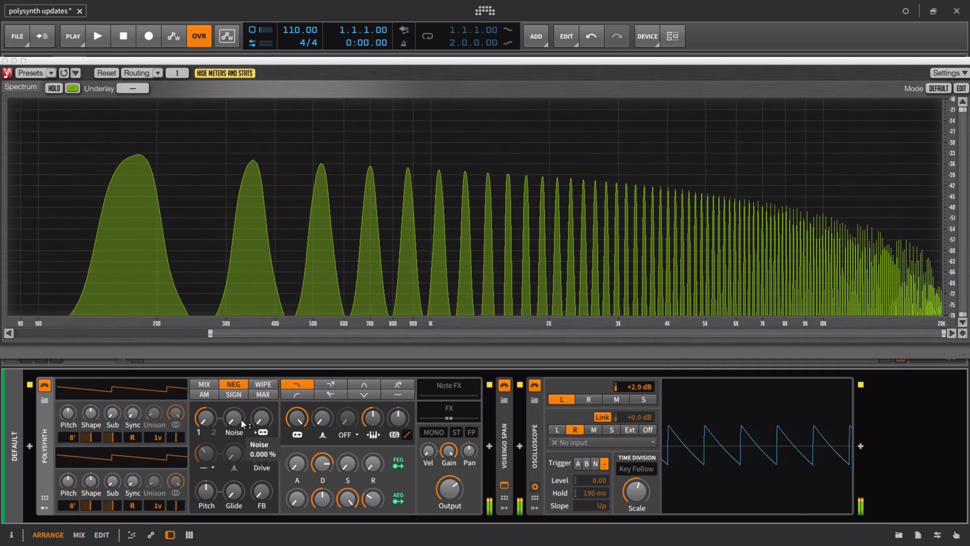
left_click_drag(205, 417, 205, 383)
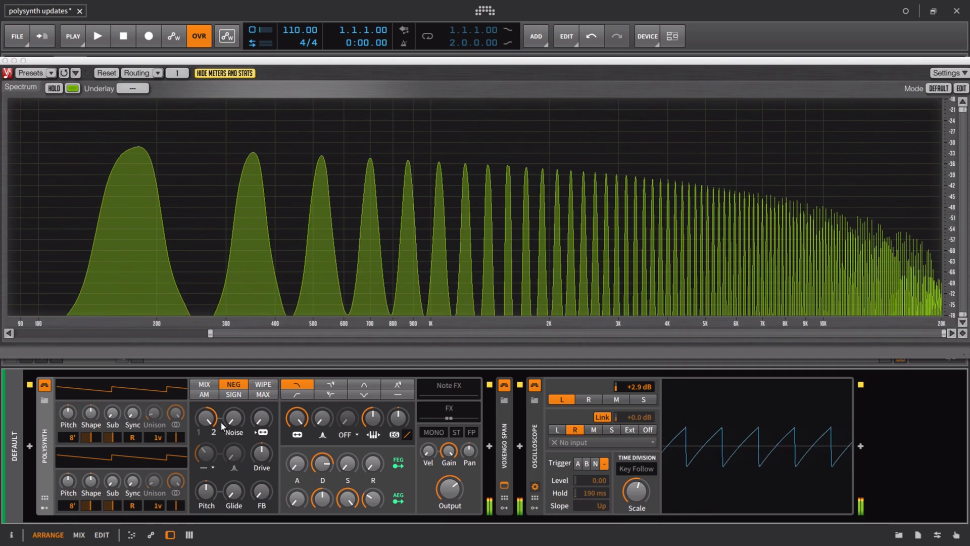
left_click_drag(204, 419, 204, 470)
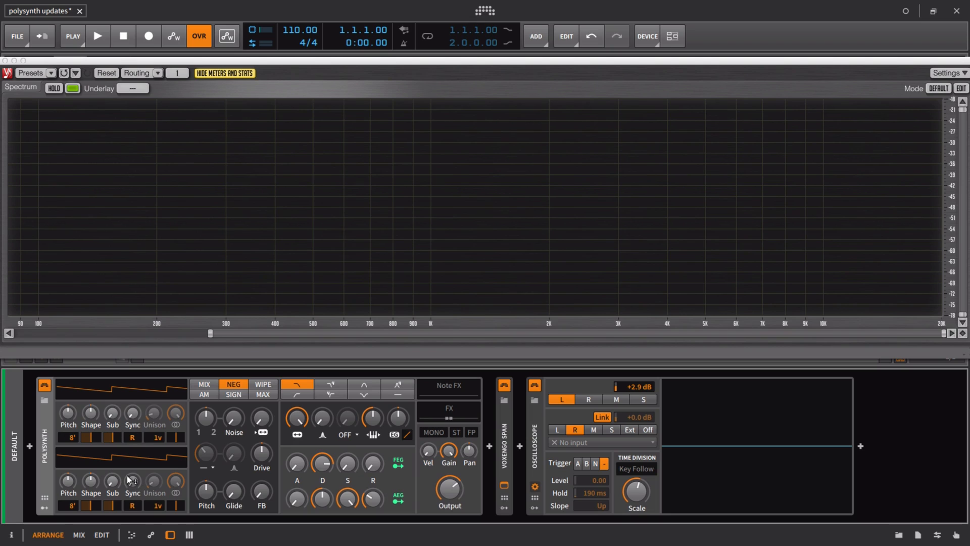
Step: Raise oscillator 1's sync and compare the sound with the blend mode on MIX and back on NEG
mouse_move(131, 479)
mouse_move(177, 441)
left_mouse_down()
mouse_move(176, 475)
mouse_move(175, 433)
left_mouse_up()
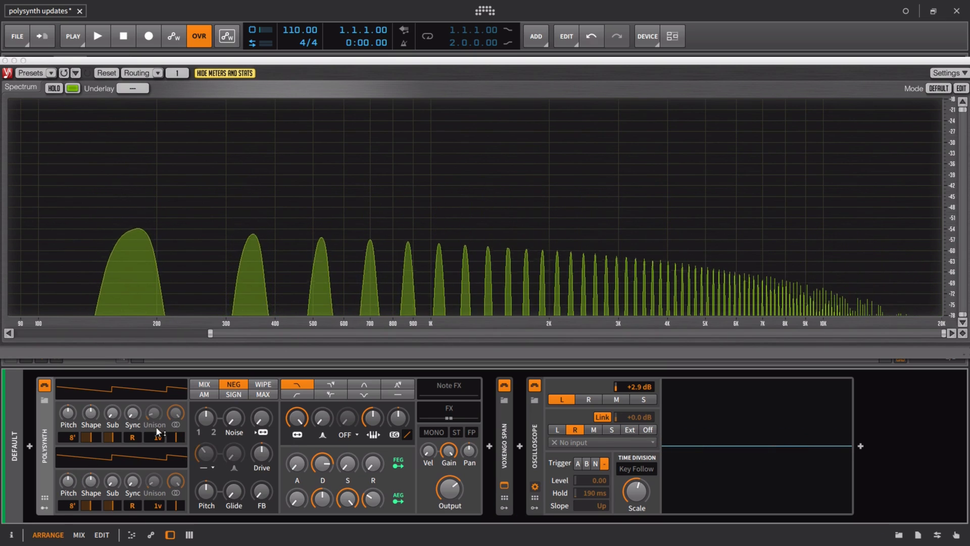
left_click_drag(134, 414, 134, 315)
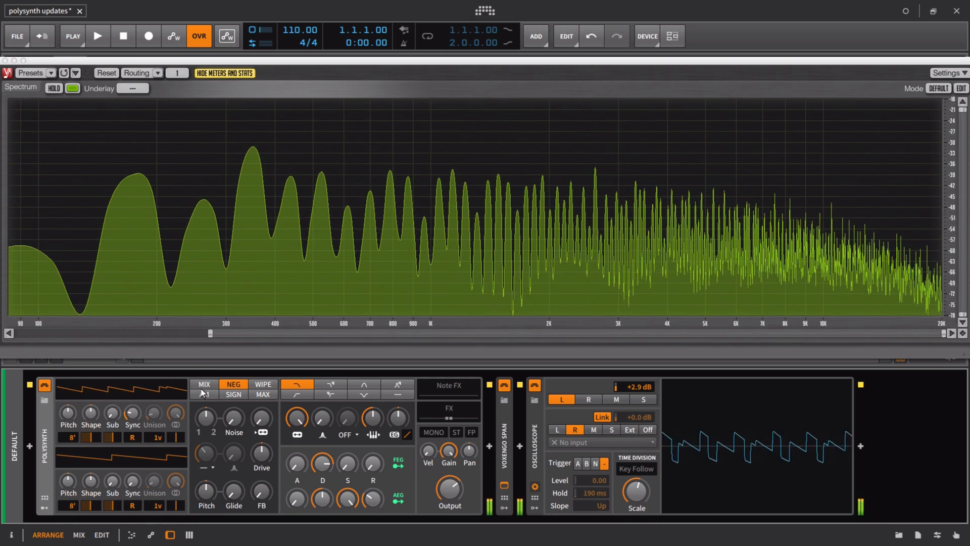
left_click(203, 385)
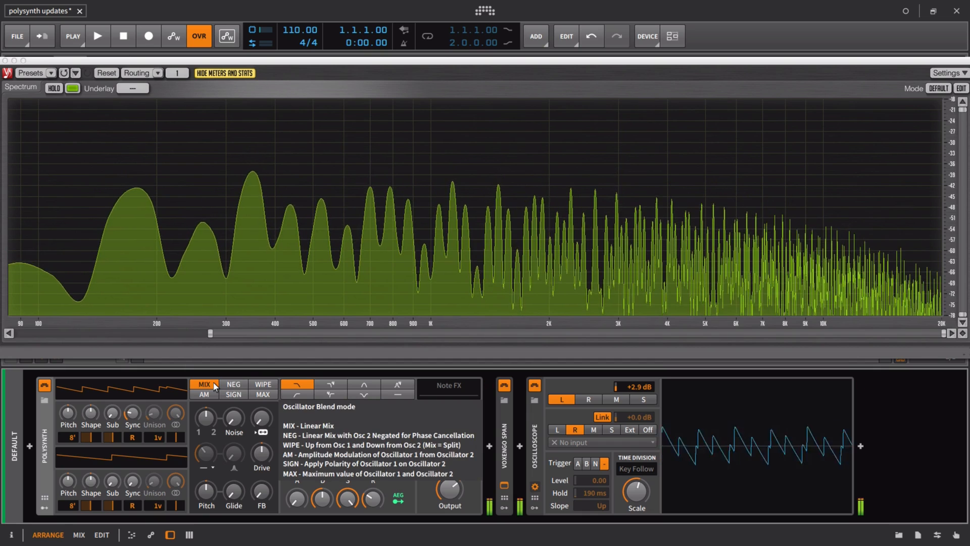
left_click(236, 386)
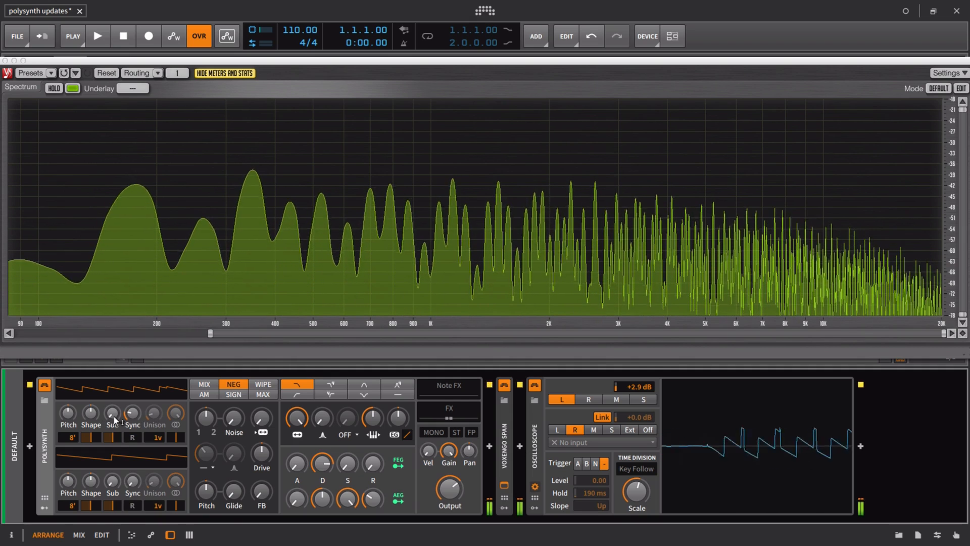
Step: Rework oscillator 1's shape, sub and pitch with 3v unison and about 15.5 cents spread, and compare the MIX and NEG blend modes
left_click_drag(134, 418, 68, 411)
left_click(68, 413)
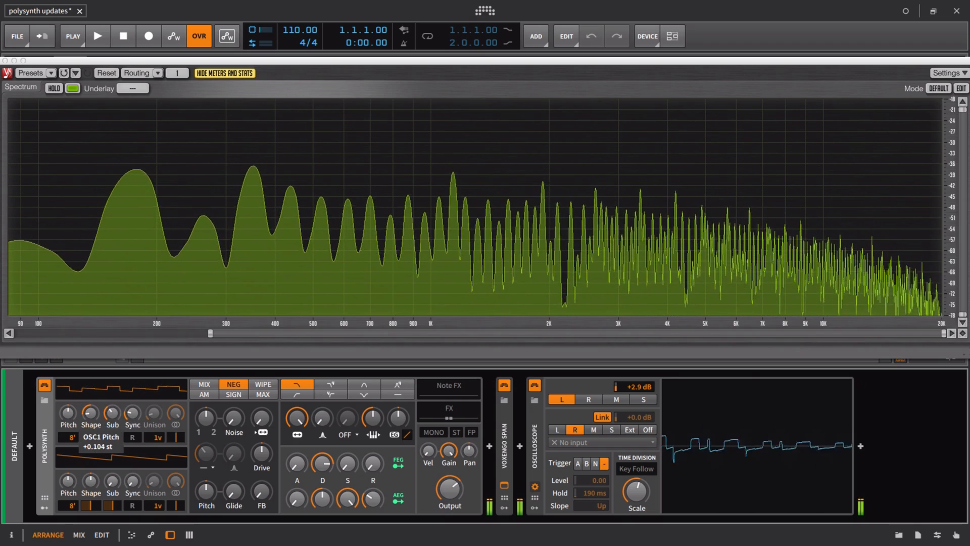
left_click_drag(158, 437, 158, 432)
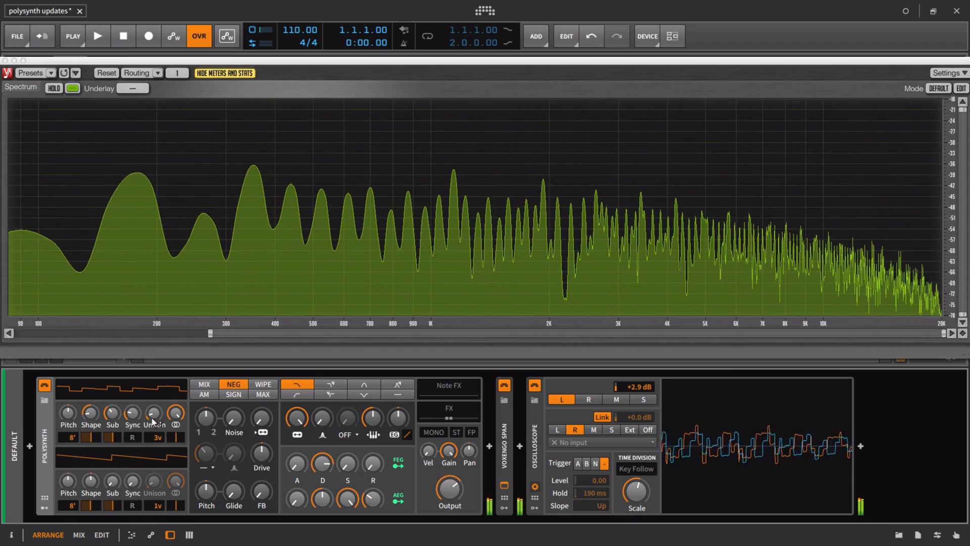
left_click(154, 412)
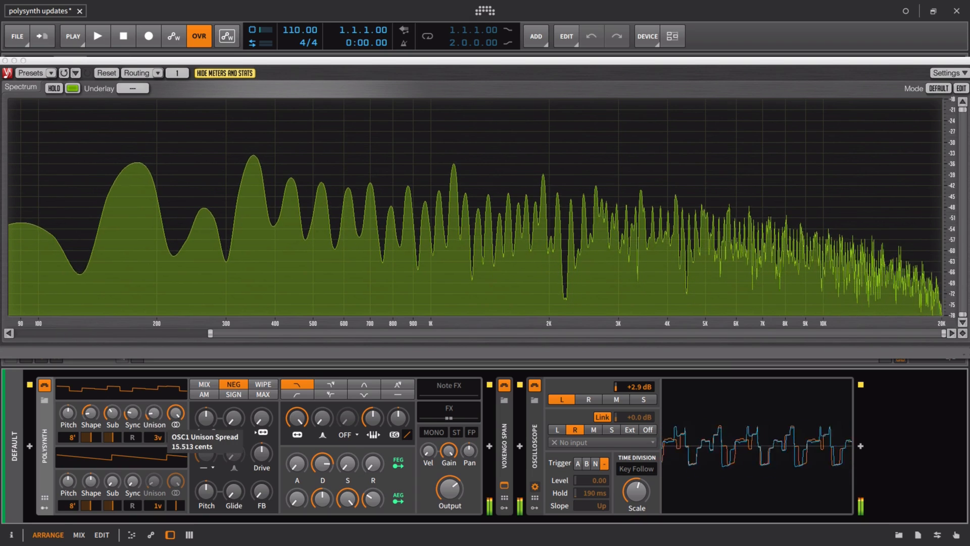
left_click(211, 383)
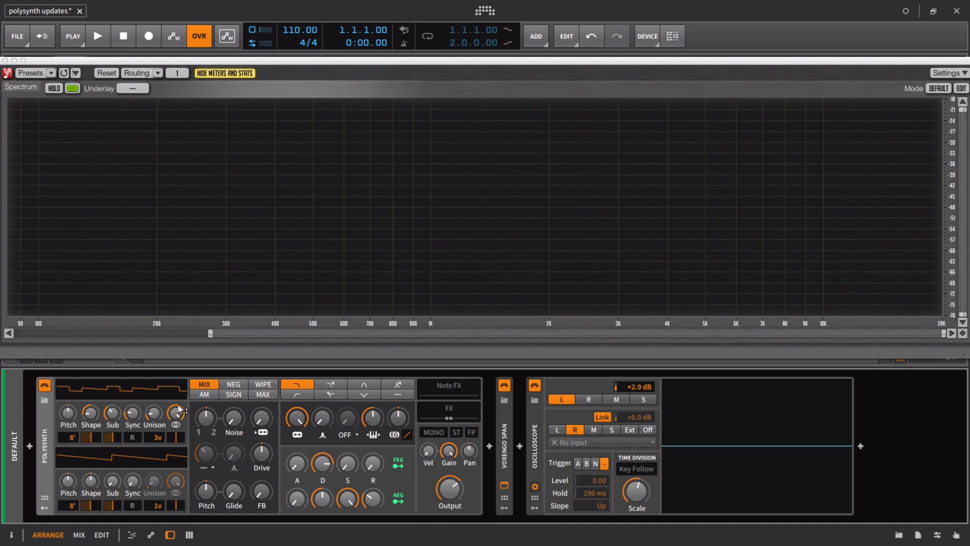
left_click(220, 385)
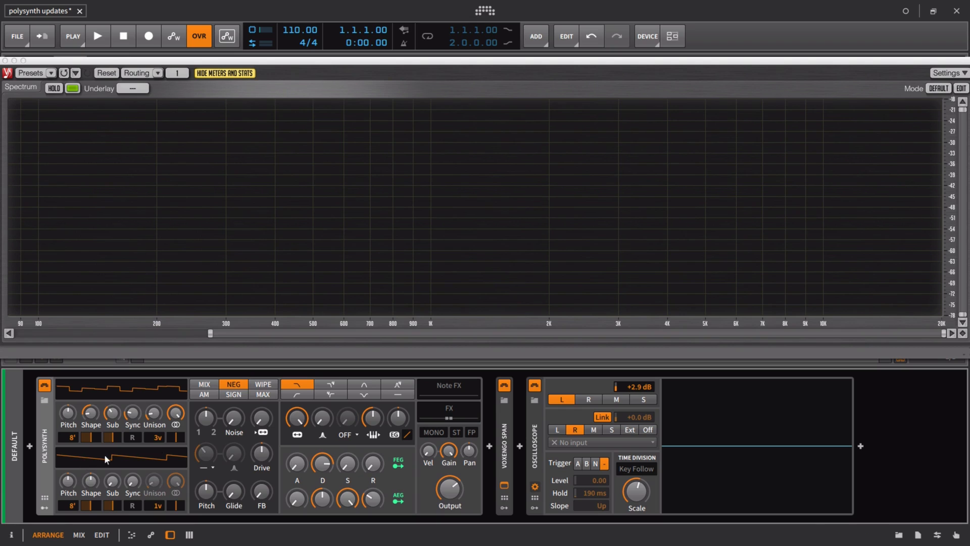
Step: Load the Polysynth's default preset and hide its modulators
right_click(45, 452)
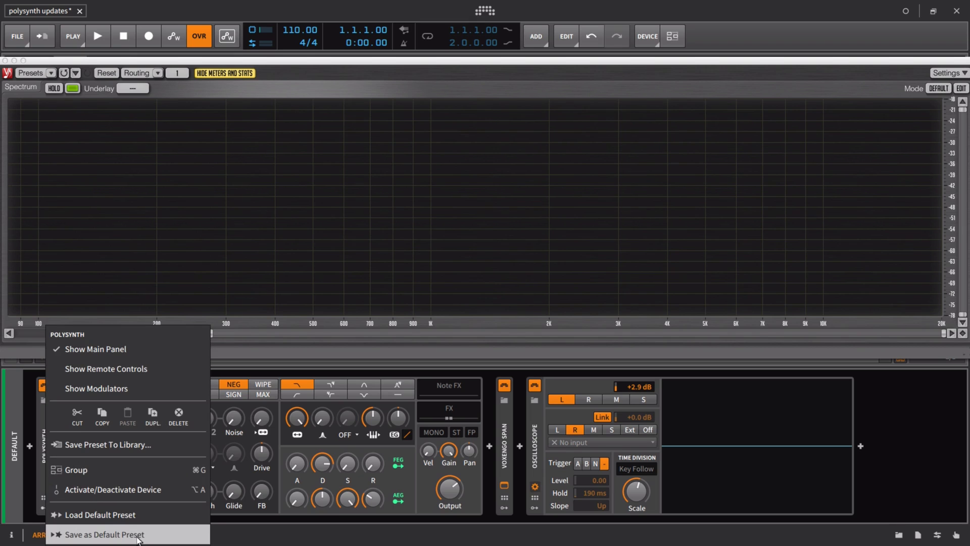
left_click(139, 519)
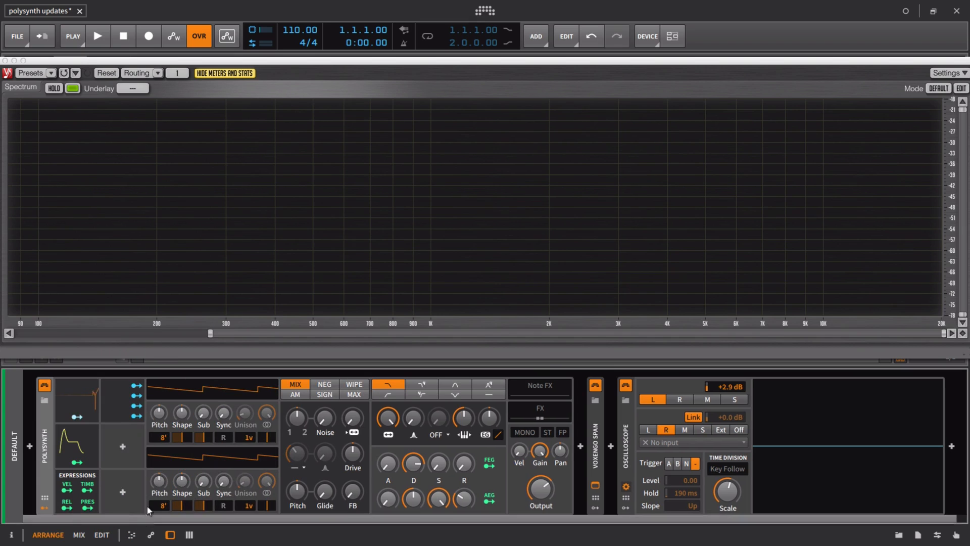
left_click(44, 507)
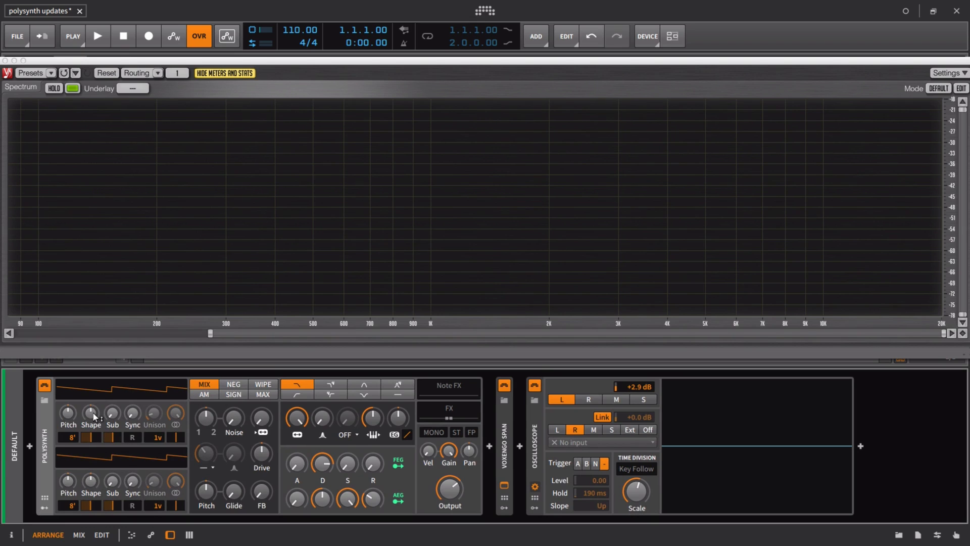
Step: Turn on retrigger for both oscillators of the freshly loaded preset and switch the blend mode to NEG
left_click(134, 437)
left_click(134, 505)
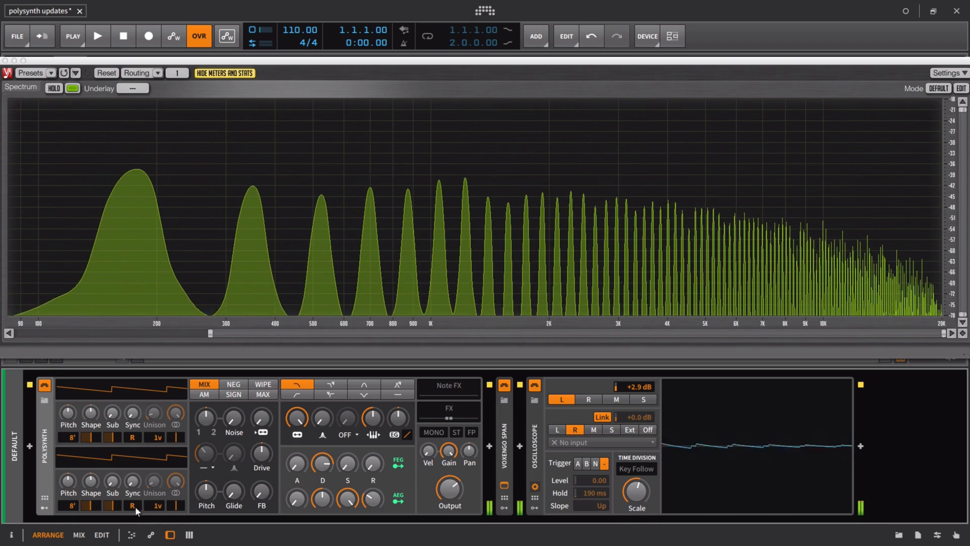
left_click(233, 385)
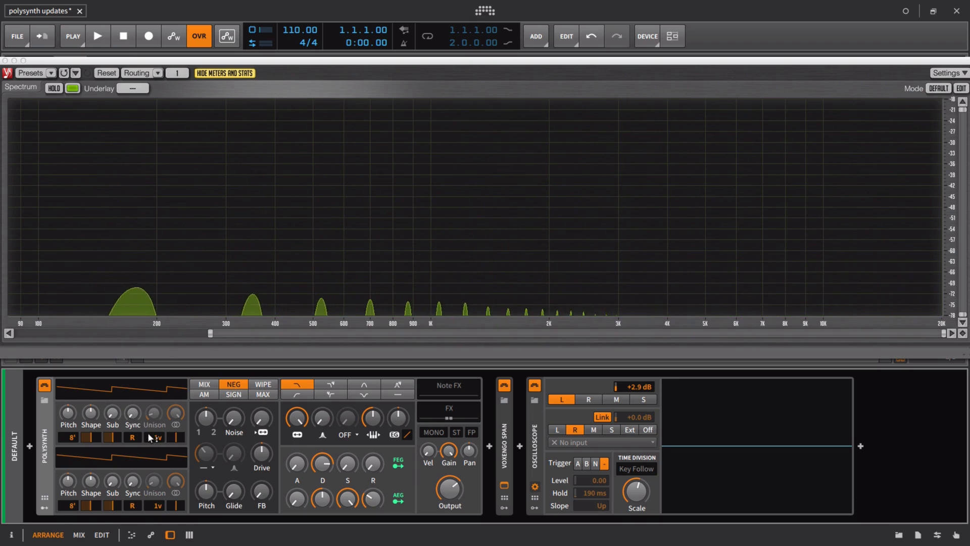
Step: Set both oscillators to 4v unison and check their unison spread values
left_click_drag(150, 437, 150, 428)
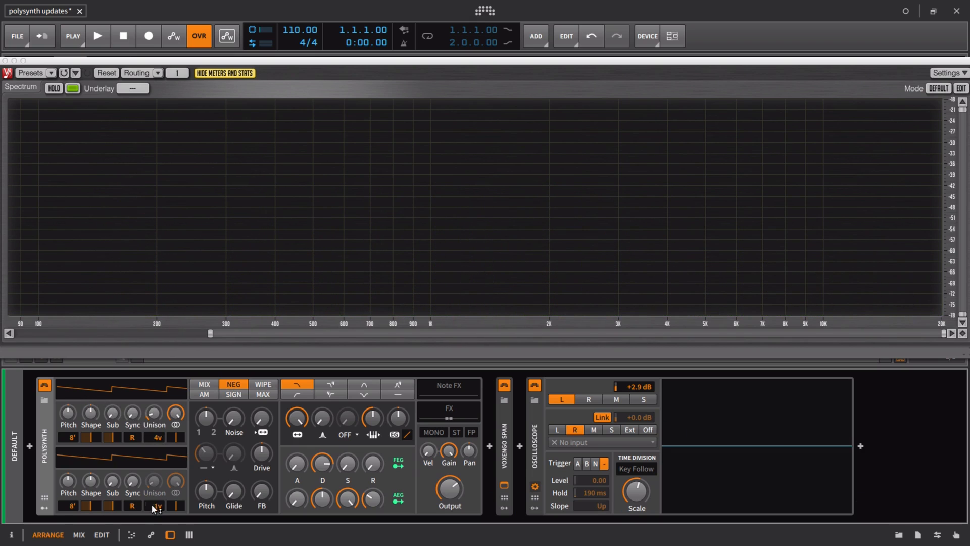
left_click_drag(153, 506, 153, 495)
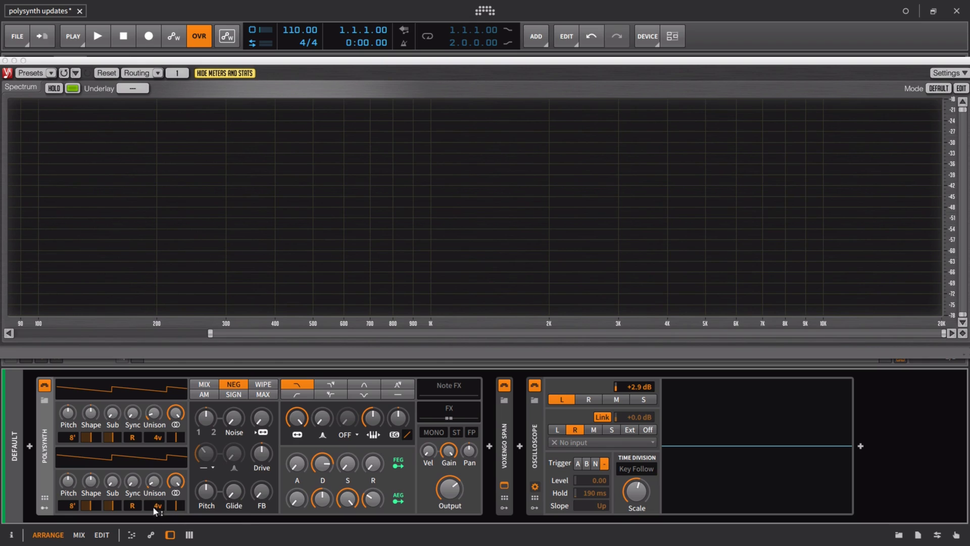
double_click(157, 416)
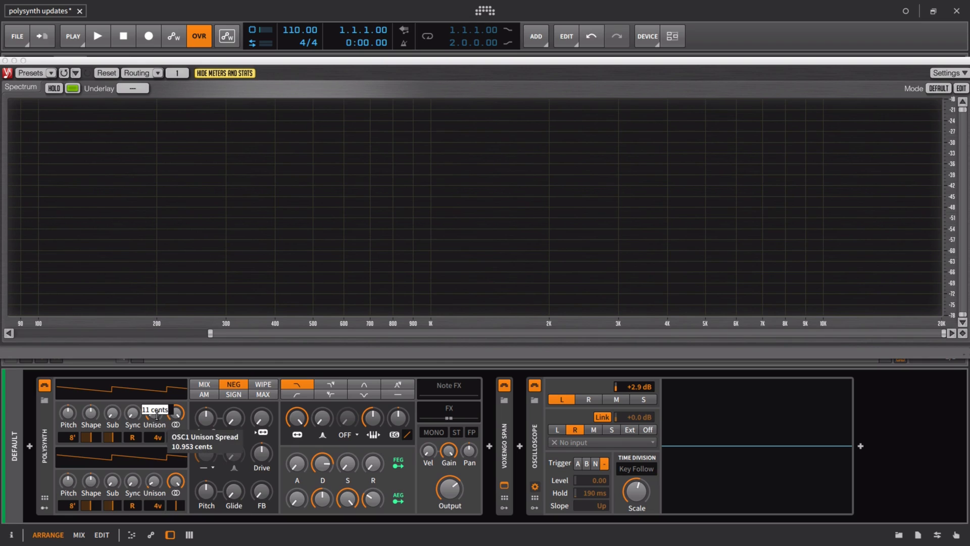
key("Return")
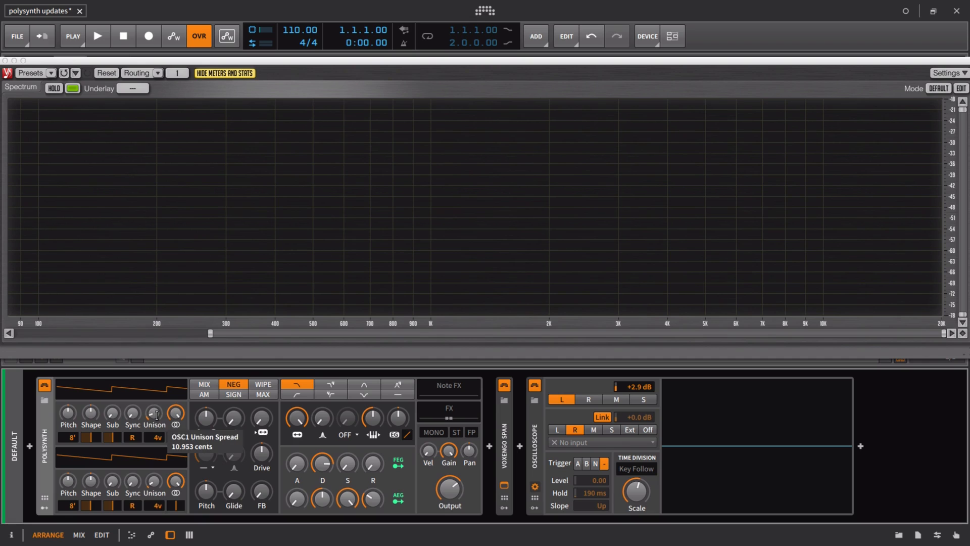
double_click(153, 486)
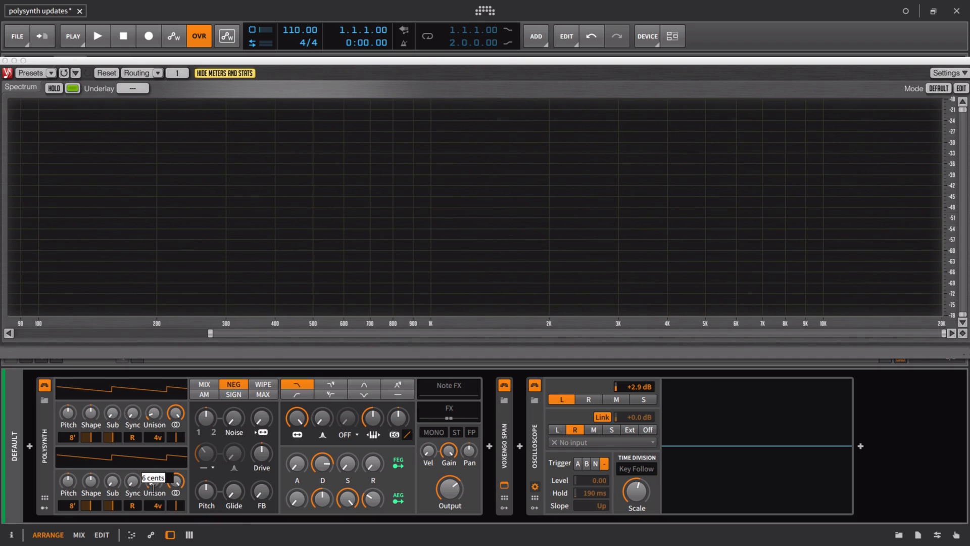
key("Return")
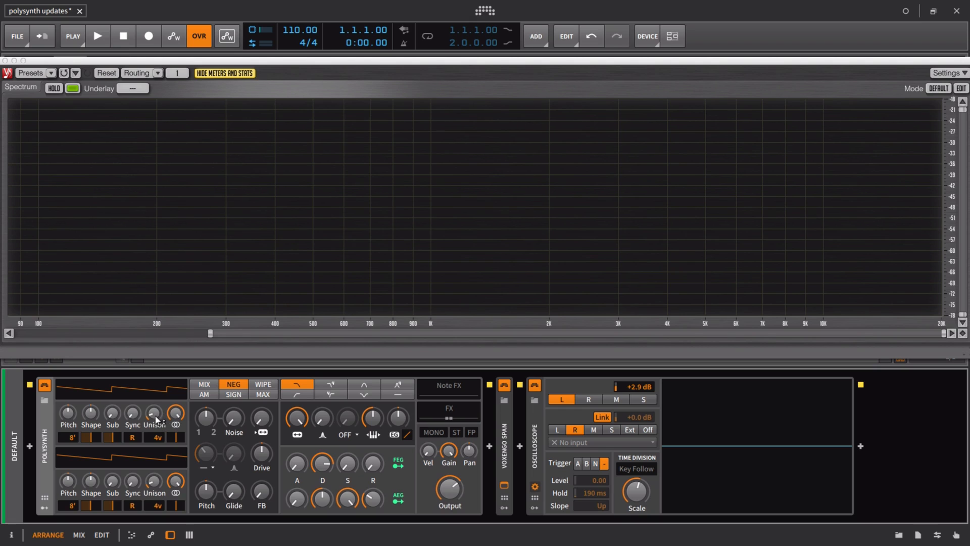
Step: Narrow oscillator 1's unison stereo width and compare the sound with the blend mode on MIX and back on NEG
left_click_drag(156, 417, 176, 441)
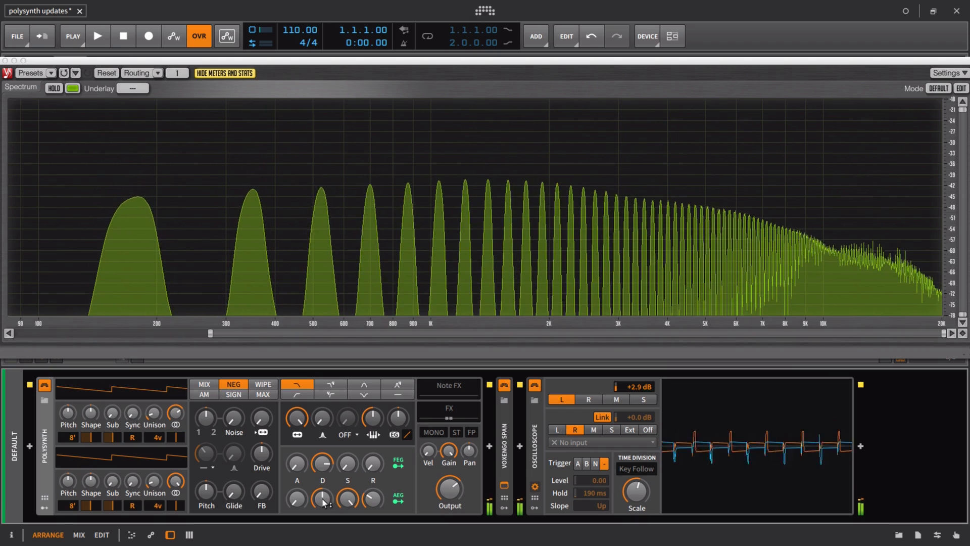
left_click(209, 386)
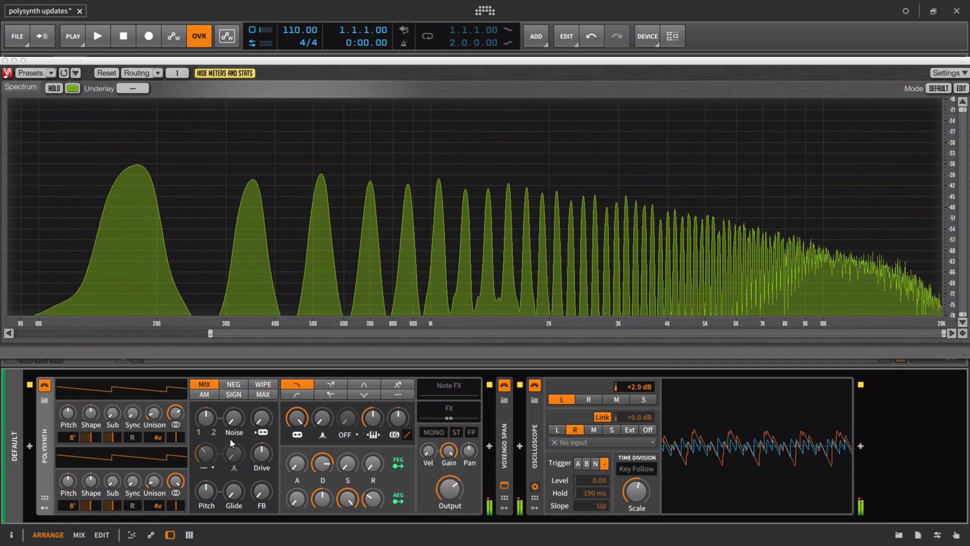
left_click(234, 384)
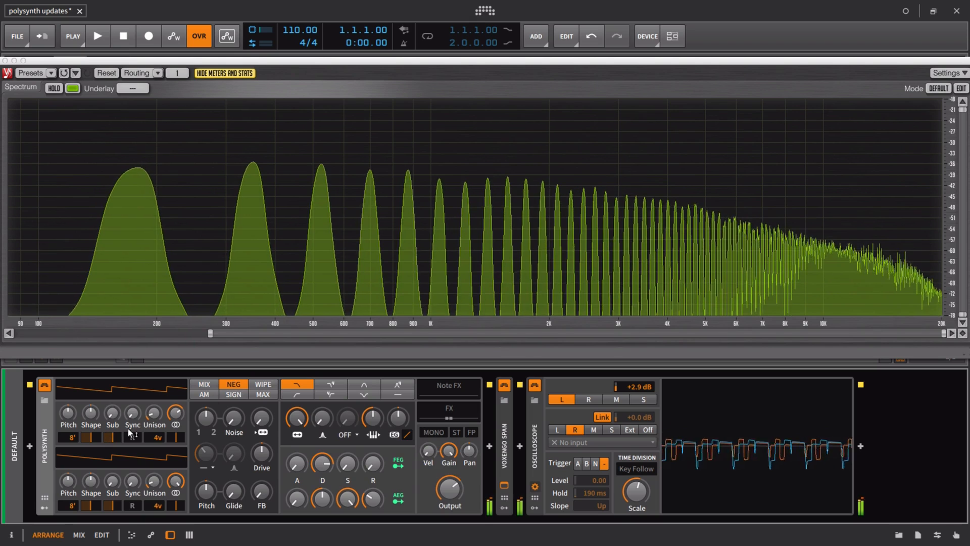
Step: Raise oscillator 1's sync slightly, compare the MIX and NEG blend modes, and turn the sync back down
left_click_drag(133, 415, 134, 414)
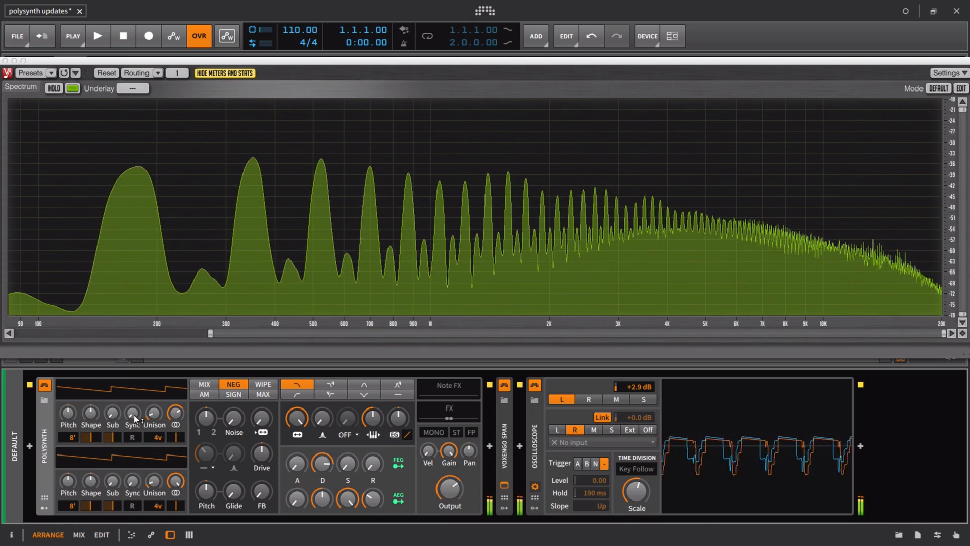
left_click(204, 385)
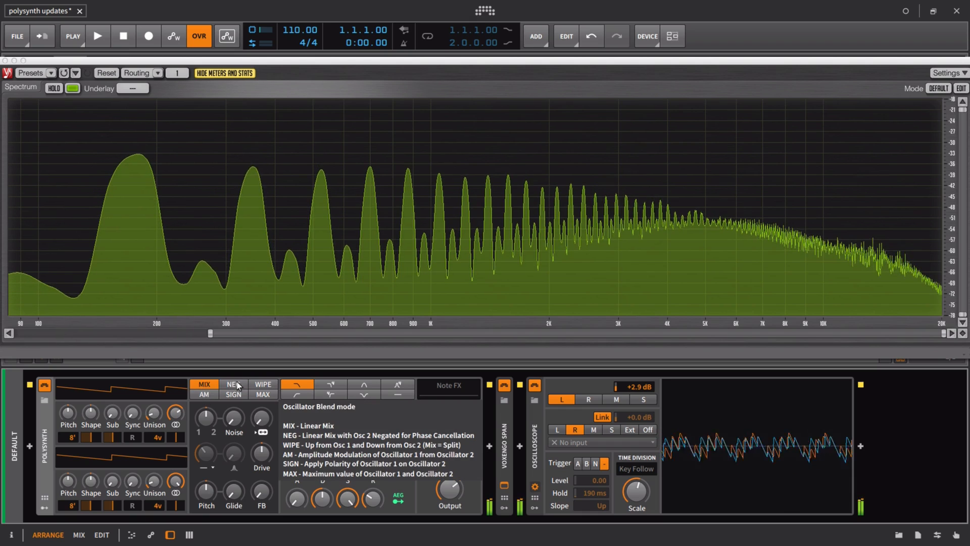
left_click(234, 385)
left_click_drag(131, 416, 132, 424)
Step: Detune oscillator 2 slightly by about +0.03 st and narrow its unison stereo width
left_click(71, 484)
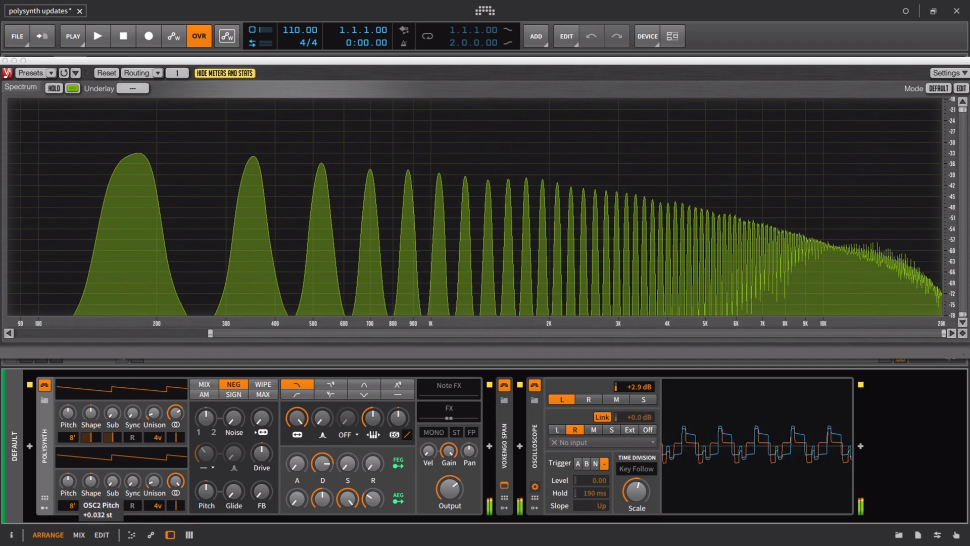
left_click_drag(72, 483, 72, 482)
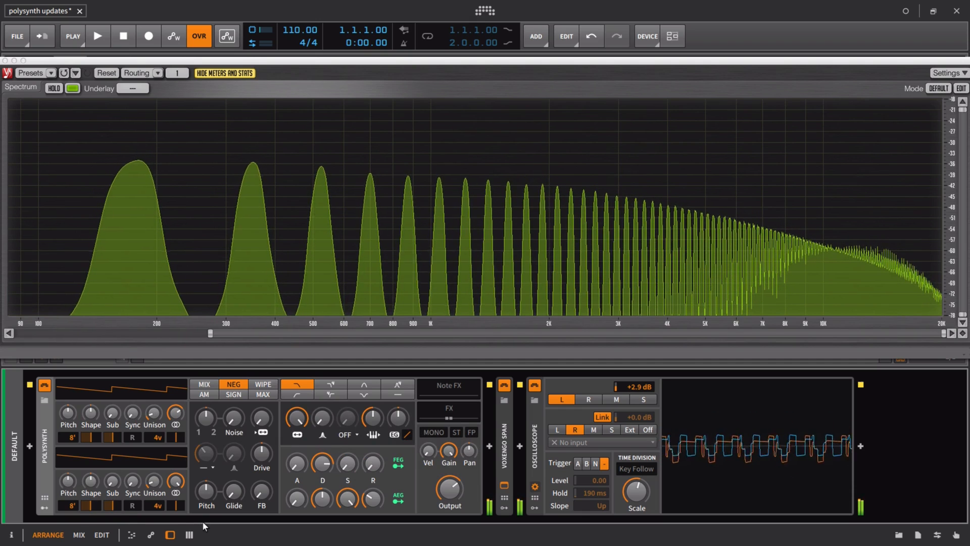
left_click_drag(176, 480, 176, 473)
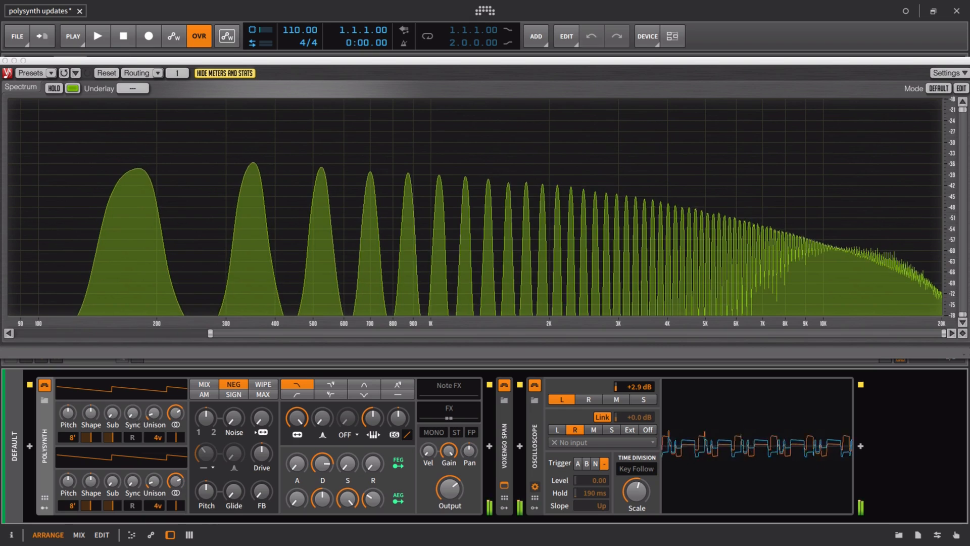
Step: Raise the sync of both oscillators and compare the MIX blend mode with NEG
left_click_drag(133, 413, 132, 406)
left_click_drag(133, 480, 133, 474)
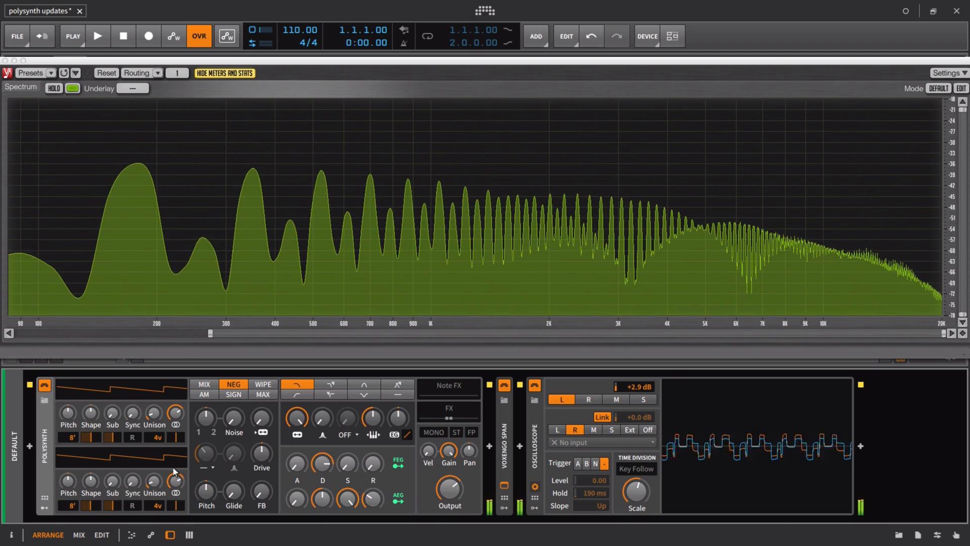
left_click(210, 384)
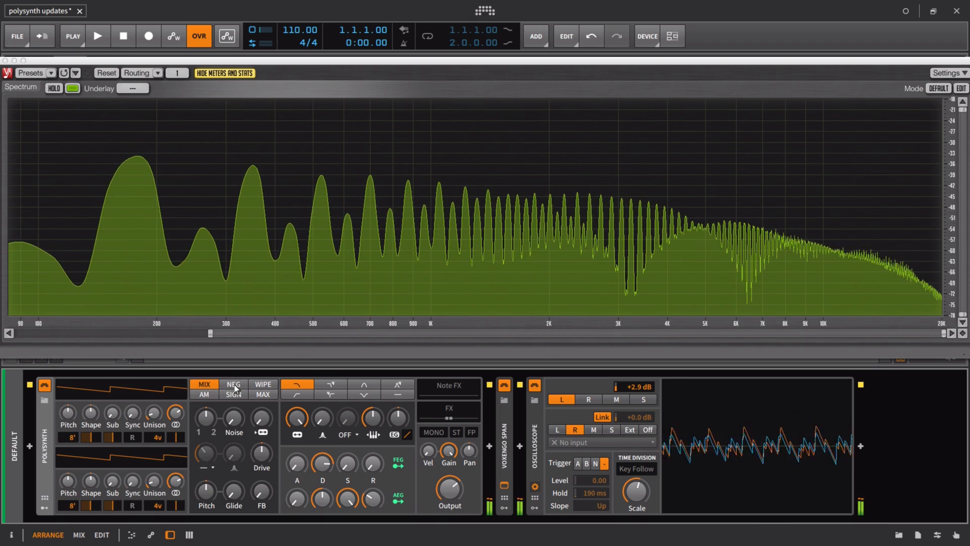
left_click(234, 385)
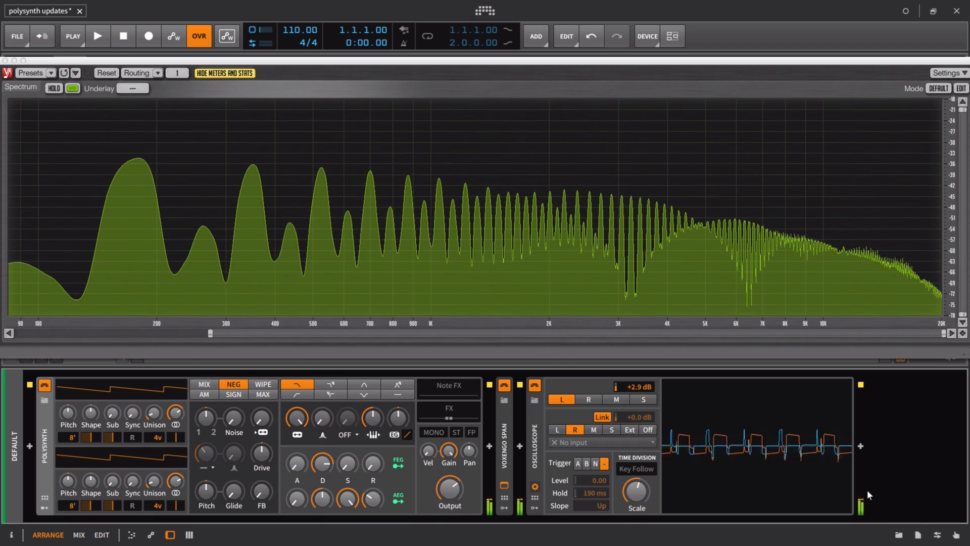
Step: Turn retrigger back on for both oscillators and compare the blend mode on MIX and back on NEG
left_click(140, 436)
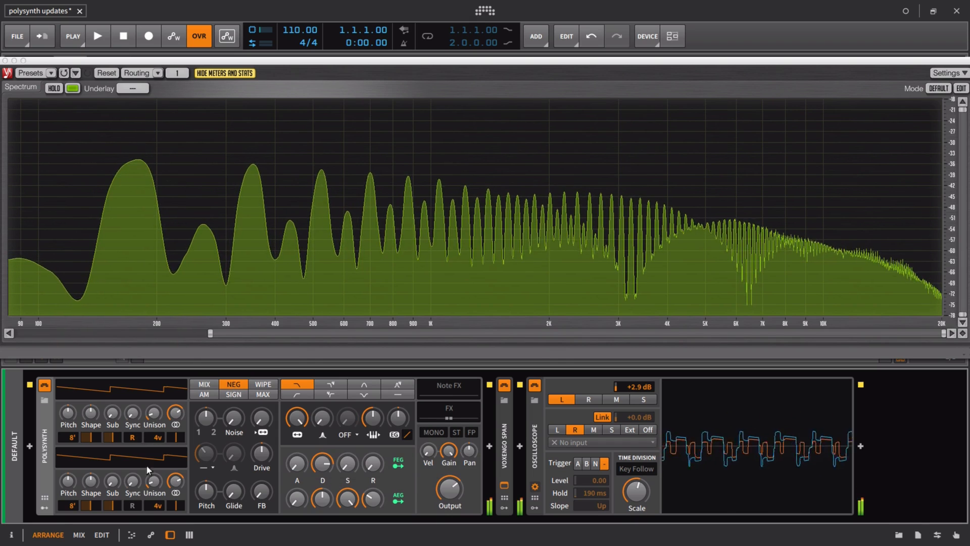
left_click(138, 505)
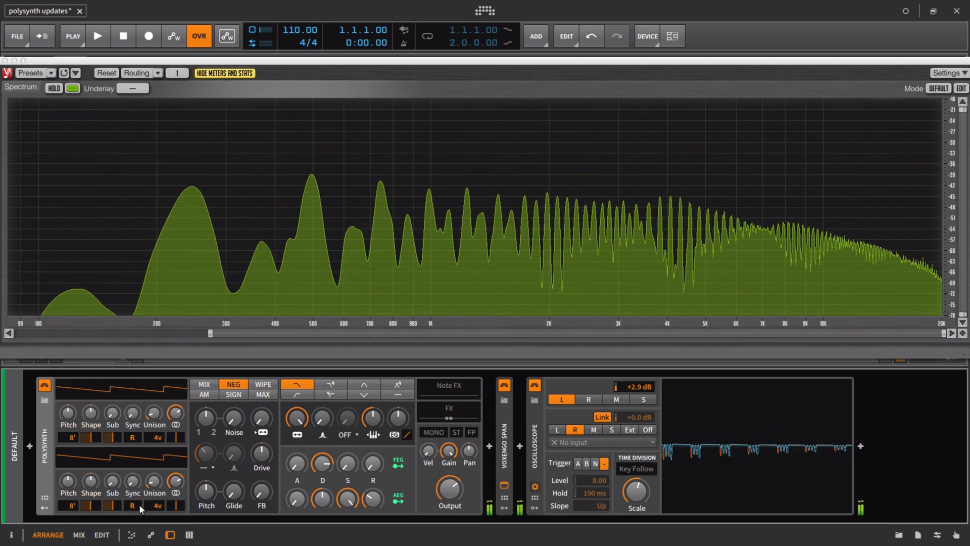
left_click(203, 384)
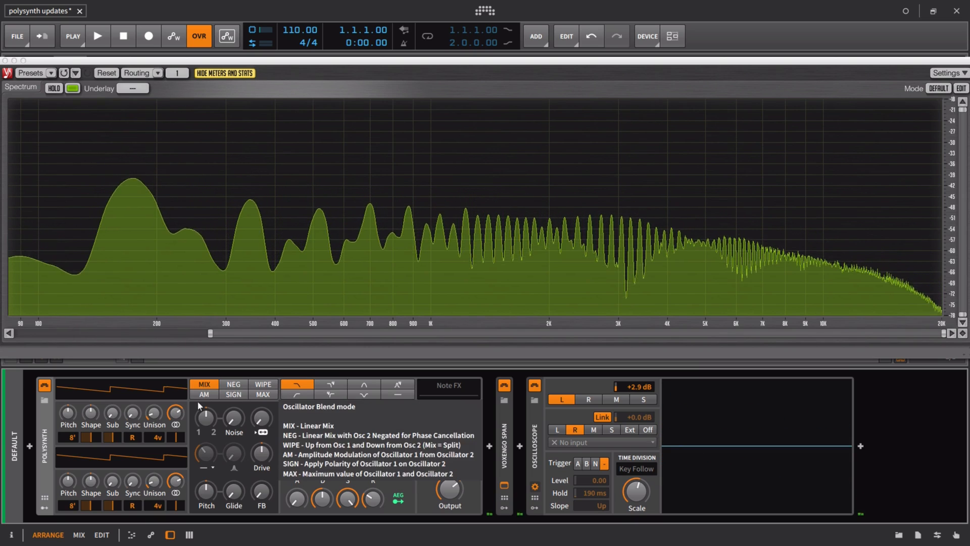
left_click(242, 385)
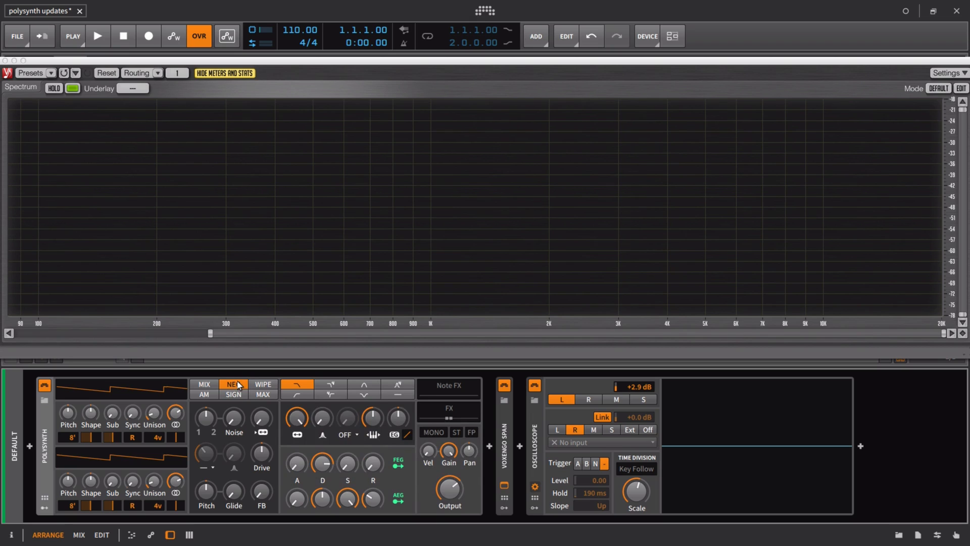
Step: Shift the oscillator 1/2 mix in NEG mode and reset it to the centre
mouse_move(214, 411)
mouse_move(210, 430)
left_mouse_down()
mouse_move(210, 455)
mouse_move(210, 417)
mouse_move(210, 441)
left_mouse_up()
double_click(202, 419)
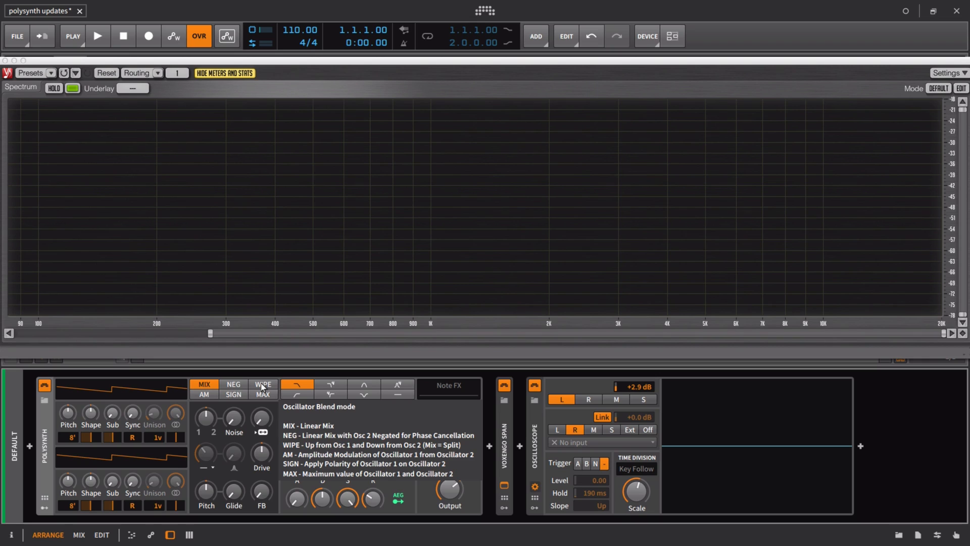
Step: Shape oscillator 2 into a square wave and, in MIX mode, sweep the oscillator mix to oscillator 1 and back to the centre
left_click_drag(207, 416, 206, 416)
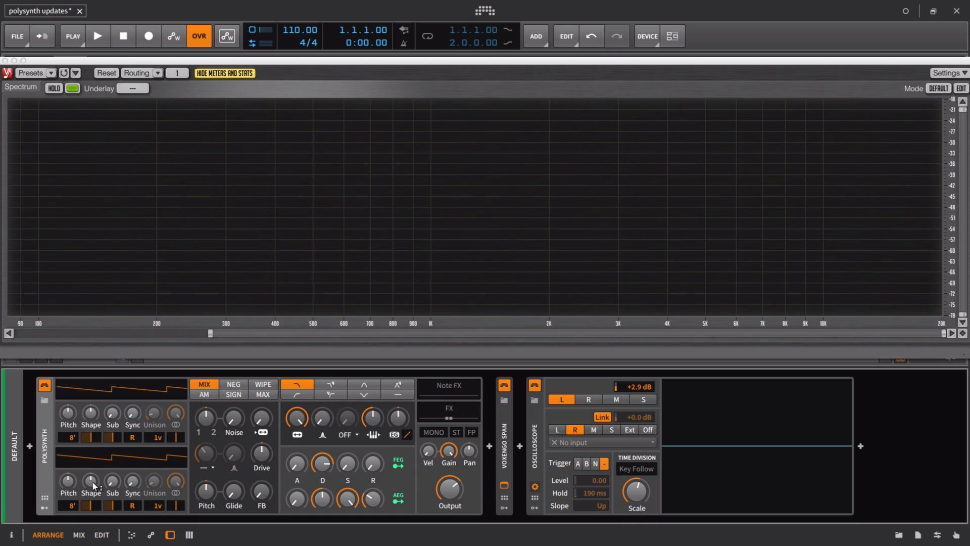
left_click_drag(92, 482, 100, 477)
left_click_drag(211, 417, 210, 417)
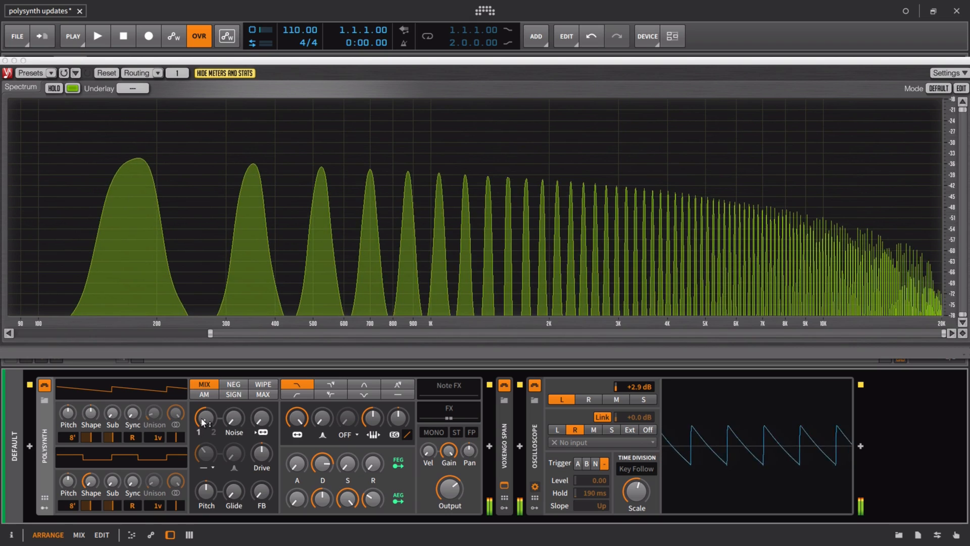
left_click_drag(206, 421, 206, 407)
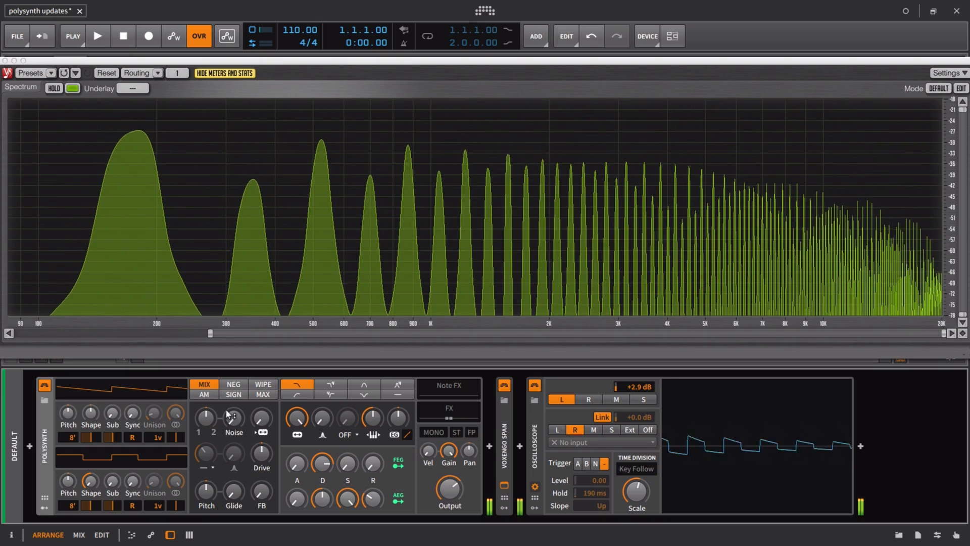
Step: Switch the blend mode to WIPE and sweep the oscillator 1/2 mix, bringing it to about 26.4 %
left_click(270, 386)
left_click_drag(206, 418, 205, 468)
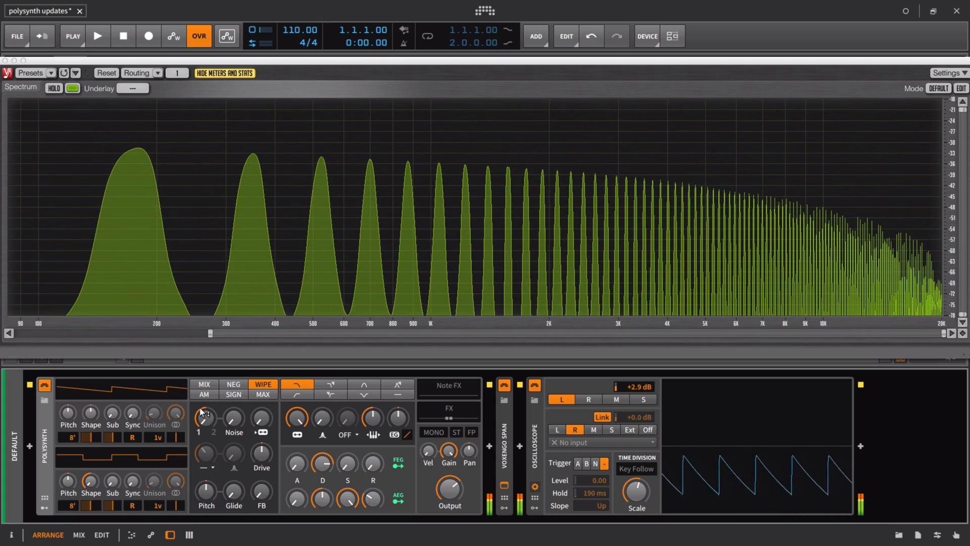
left_click_drag(206, 426, 205, 443)
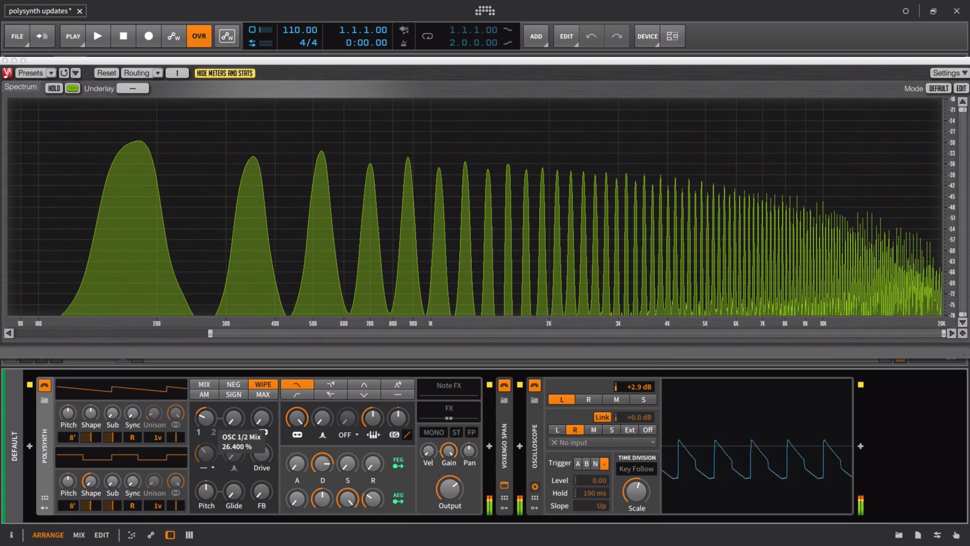
Step: Compare the MIX and WIPE blend modes, and sweep the oscillator mix past the centre towards oscillator 2 in WIPE
left_click(207, 385)
left_click(263, 385)
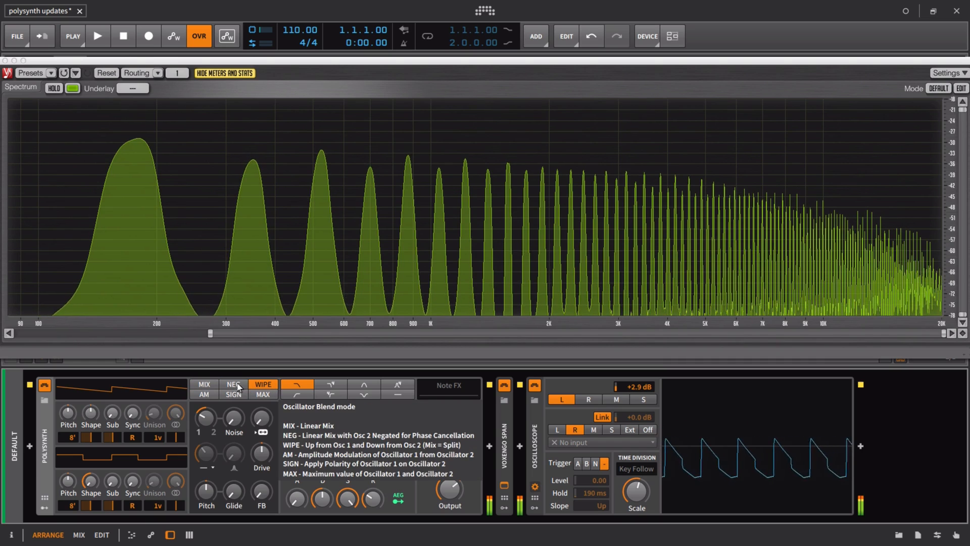
left_click(211, 385)
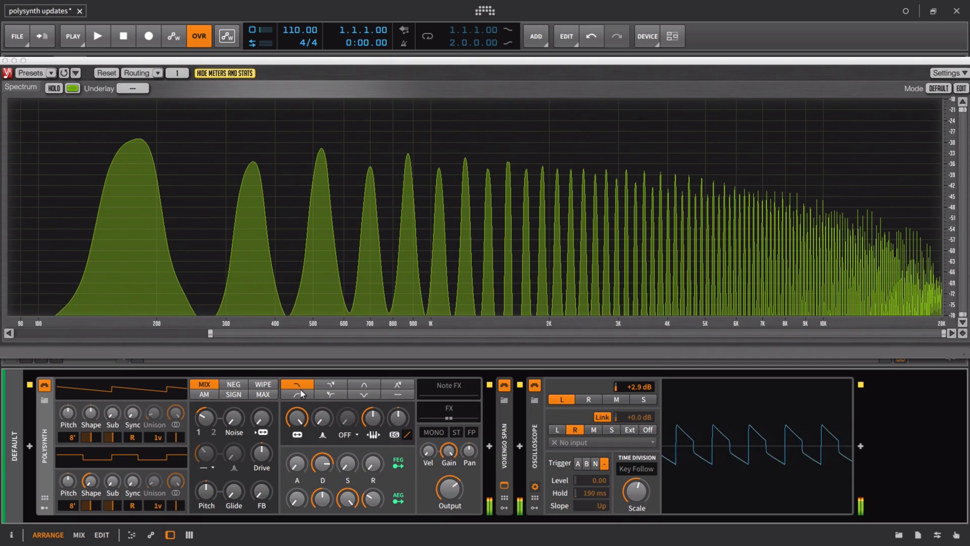
left_click(263, 385)
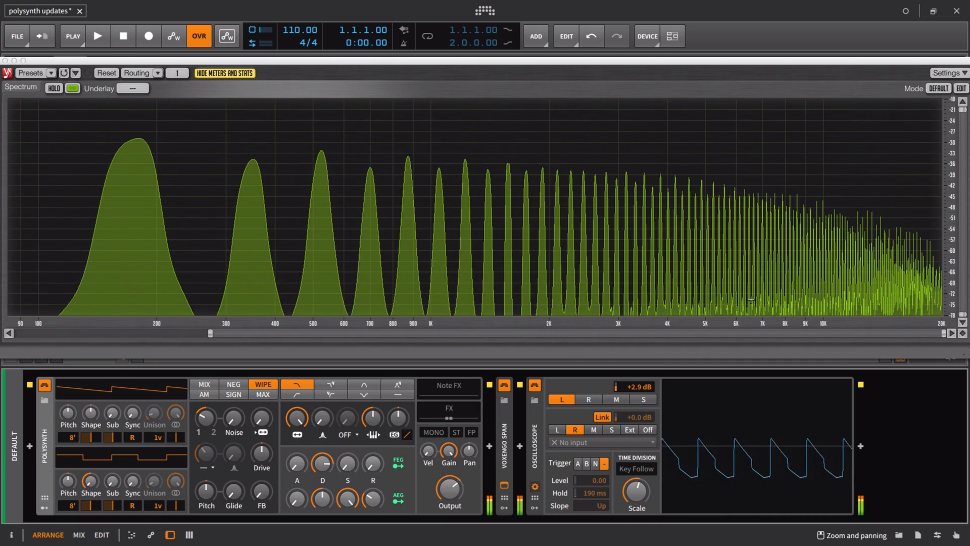
left_click_drag(212, 419, 213, 398)
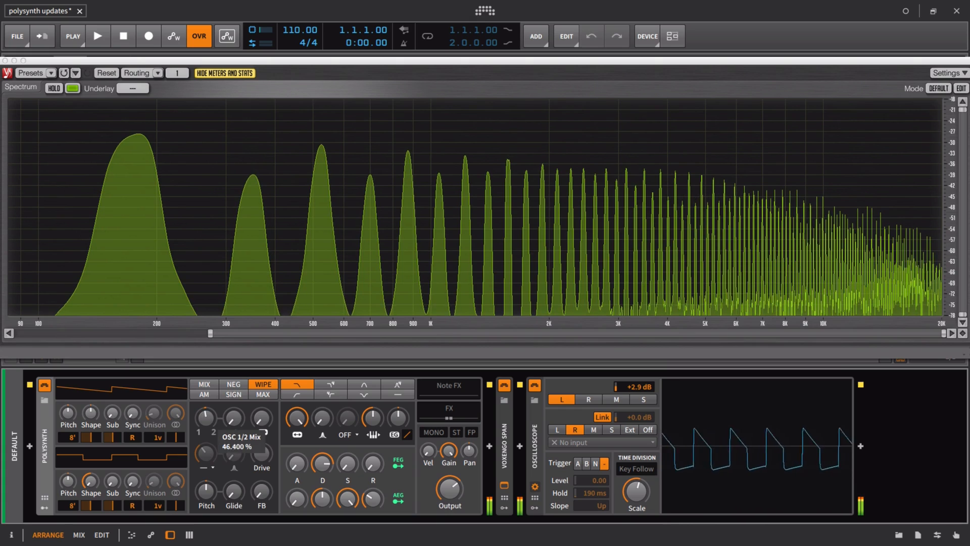
left_click_drag(209, 417, 208, 424)
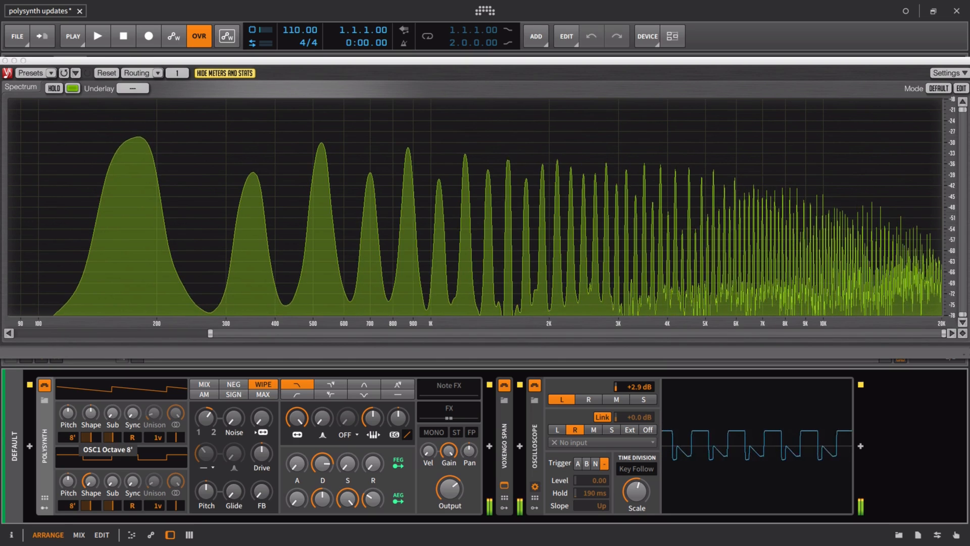
Step: Rework oscillator 1's waveform with more shape and sub, and set its unison to 4v
left_click_drag(69, 413, 90, 407)
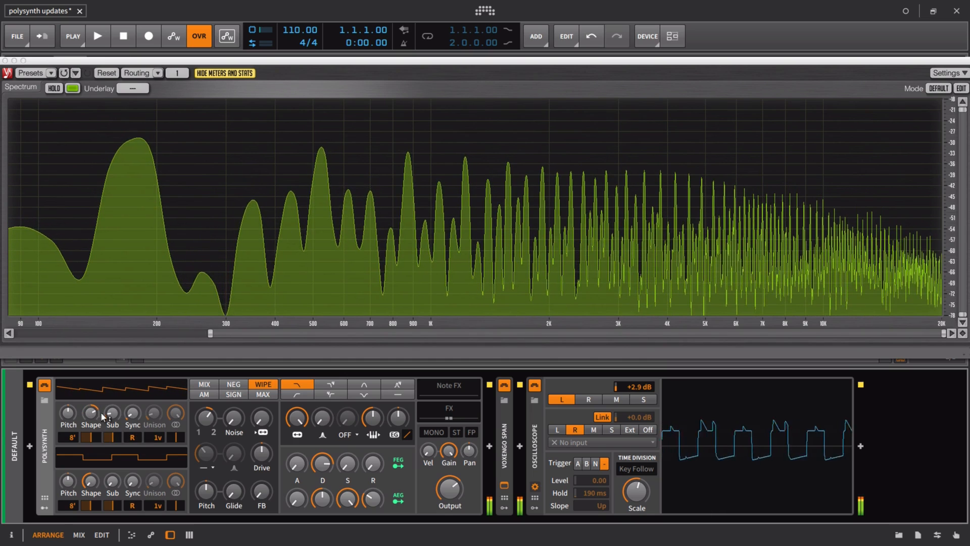
left_click_drag(156, 438, 155, 429)
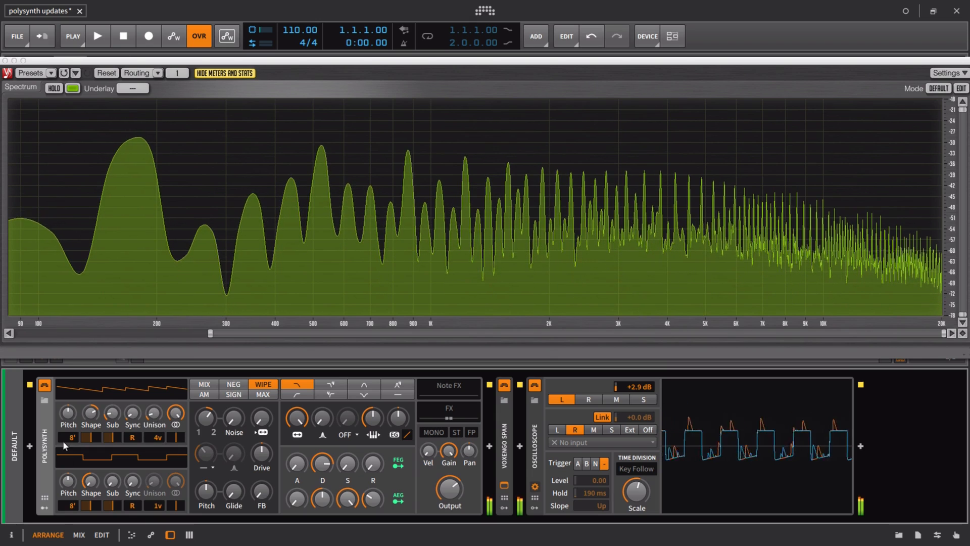
left_click_drag(72, 437, 72, 436)
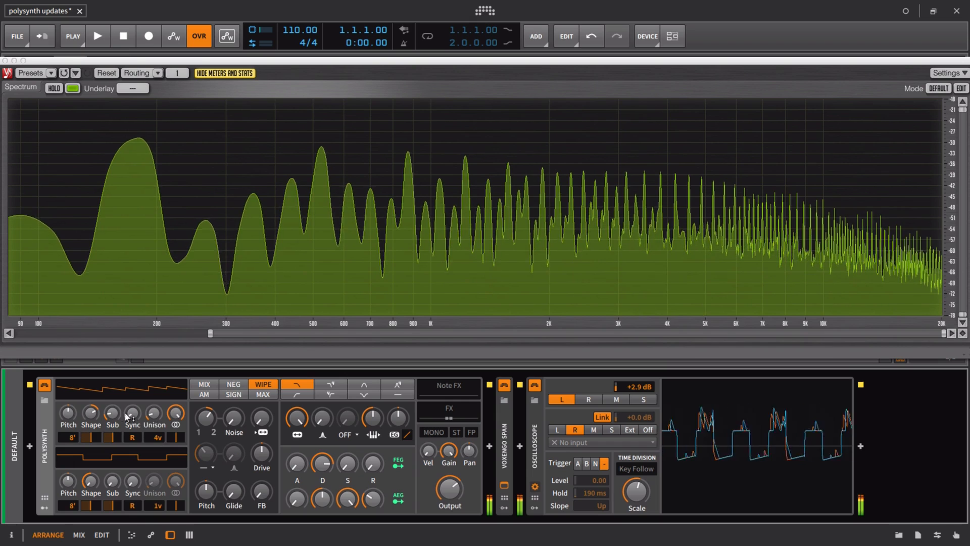
Step: Adjust oscillator 1's sync, then compare the MIX and WIPE blend modes before and after moving the oscillator mix nearer the centre
left_click_drag(133, 413, 133, 403)
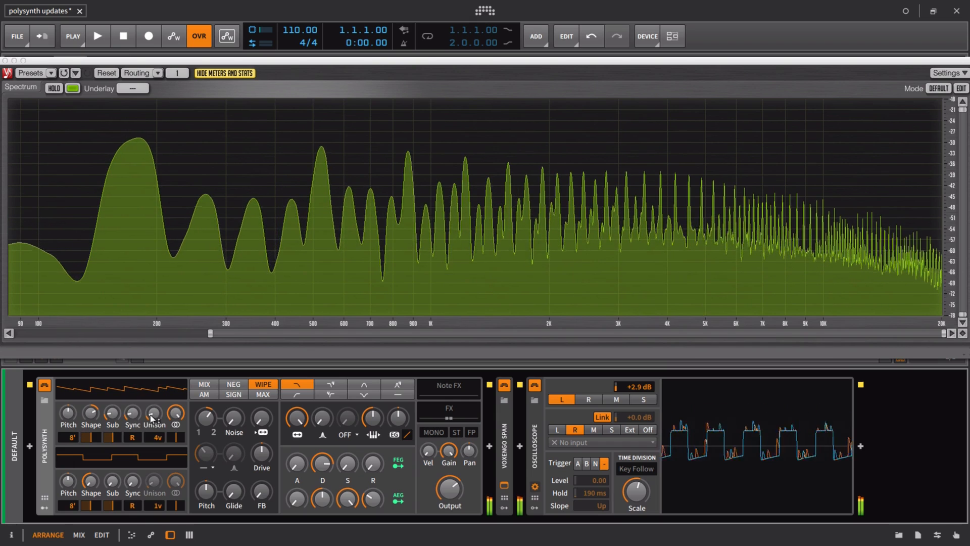
left_click(204, 385)
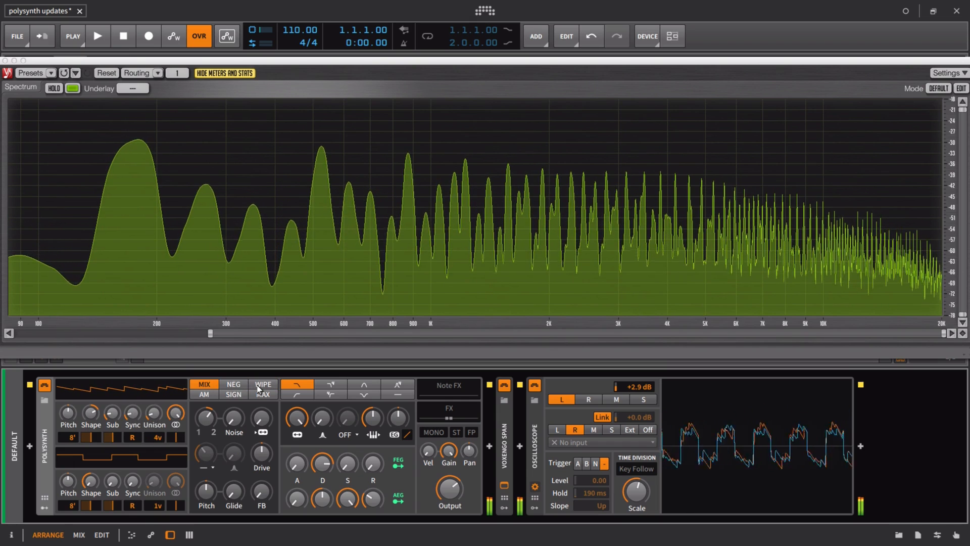
left_click(257, 385)
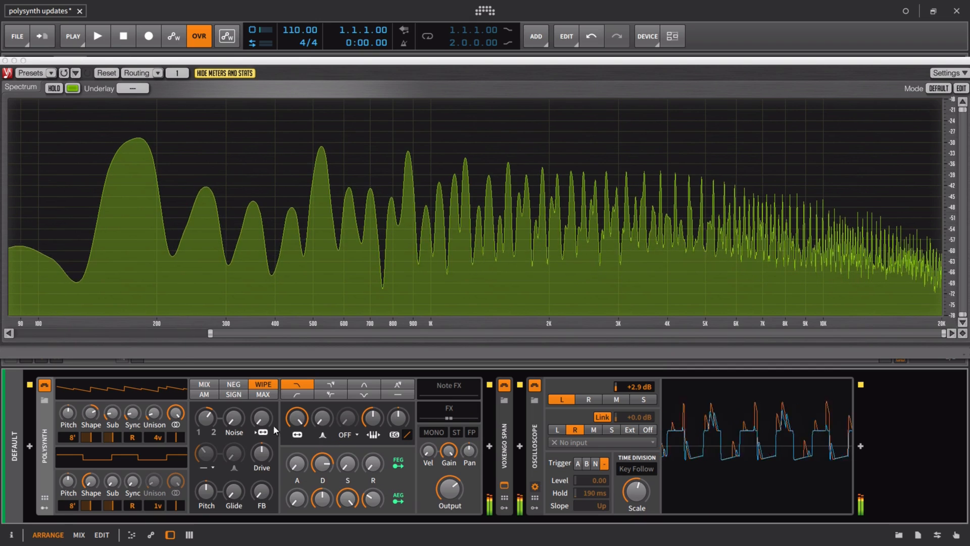
left_click_drag(208, 422, 208, 416)
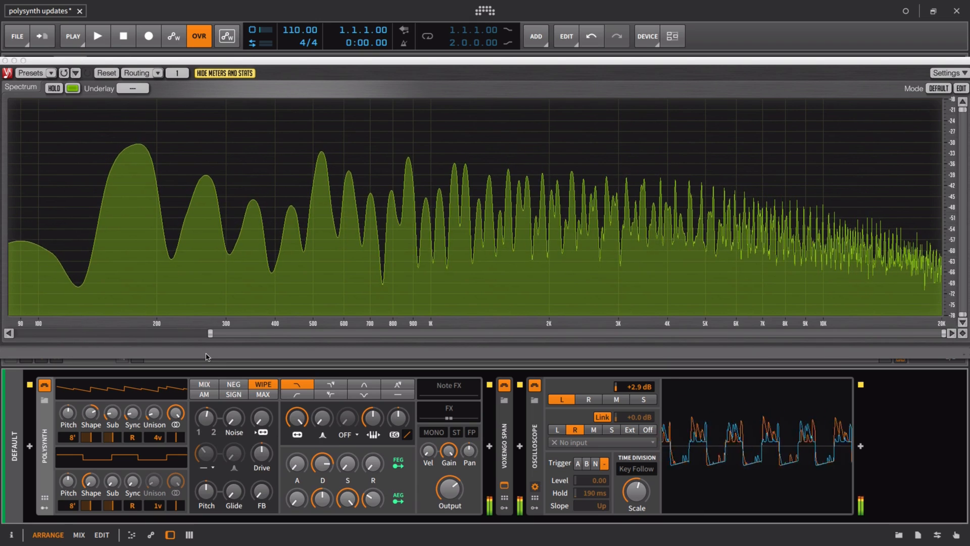
left_click(205, 385)
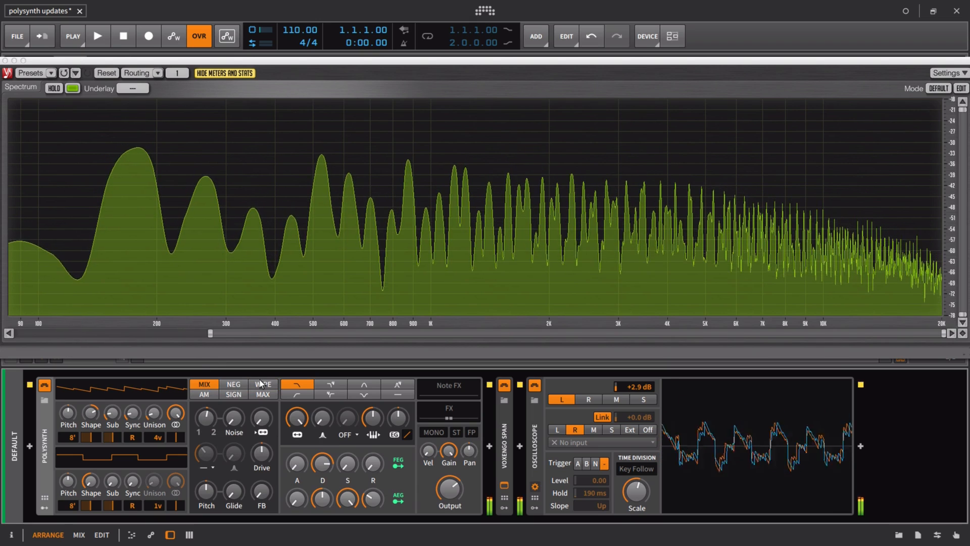
left_click(263, 385)
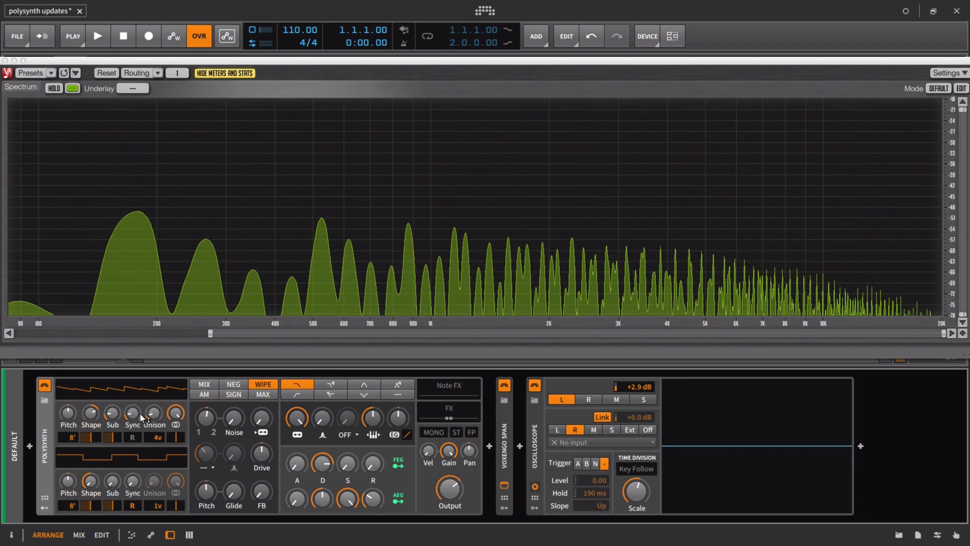
Step: Set oscillator 1 to 16' with reworked pitch, shape and sub, and give oscillator 2 3v unison with a changed shape and sync
left_click_drag(141, 414, 141, 407)
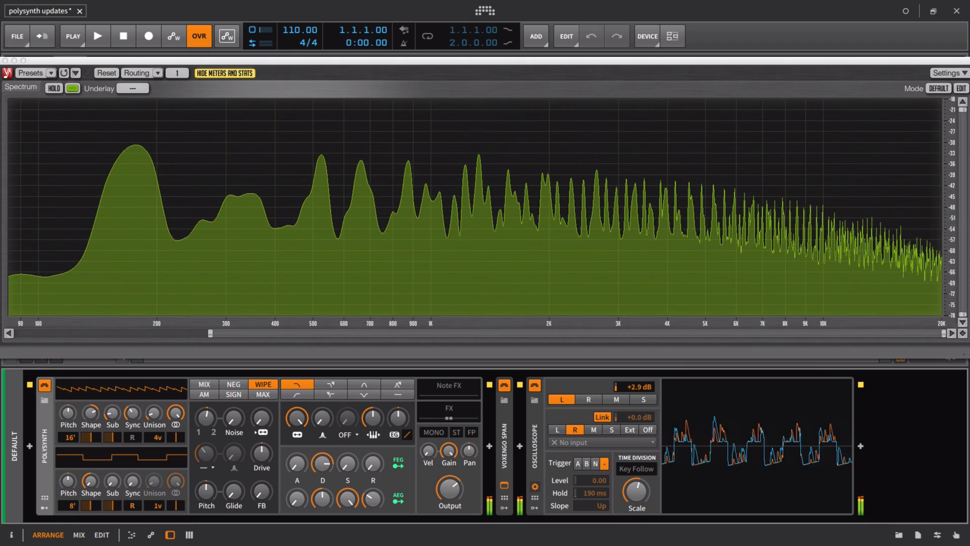
left_click_drag(112, 412, 92, 419)
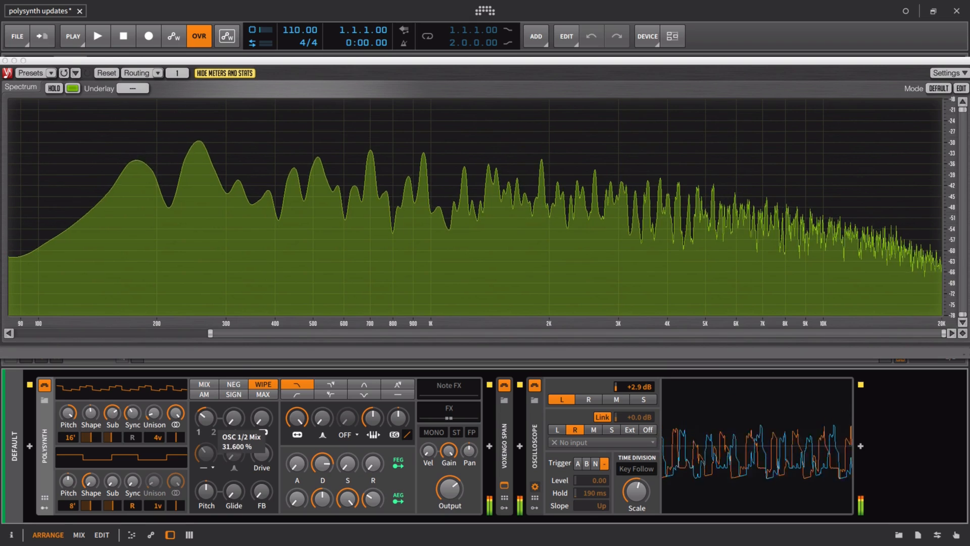
left_click_drag(174, 420, 174, 421)
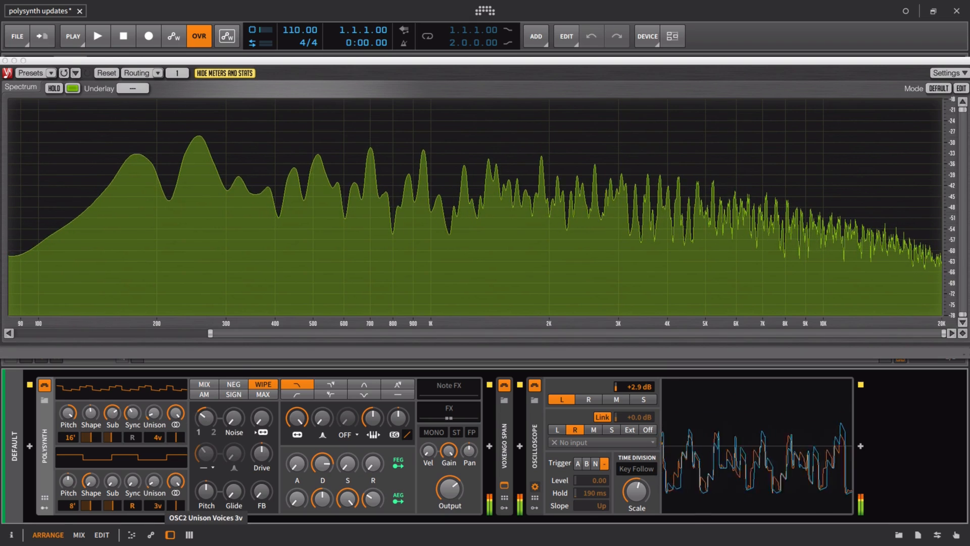
left_click_drag(152, 486, 94, 506)
left_click_drag(133, 483, 131, 480)
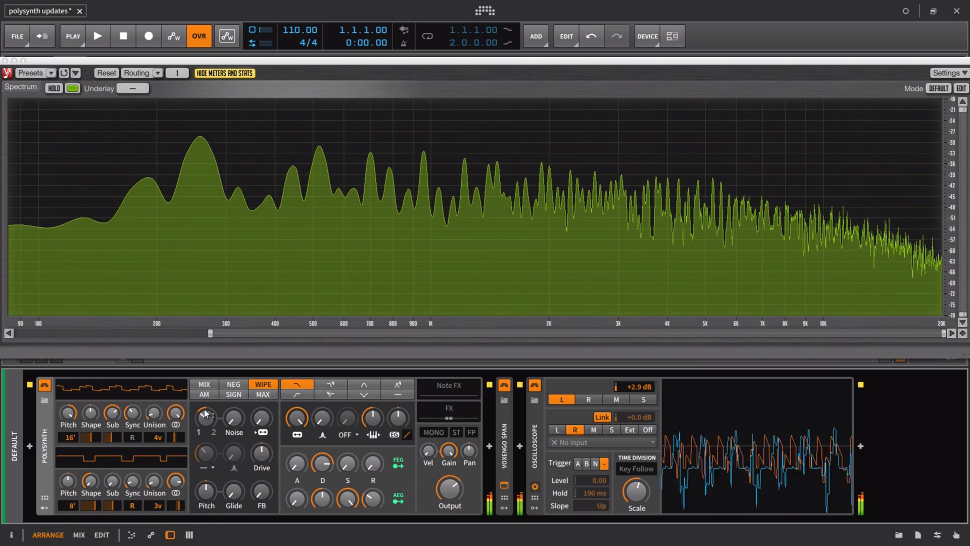
Step: Lower the oscillator mix to 20 %, compare WIPE with MIX, and raise the mix to about 70.8 % in WIPE
left_click_drag(205, 414, 206, 419)
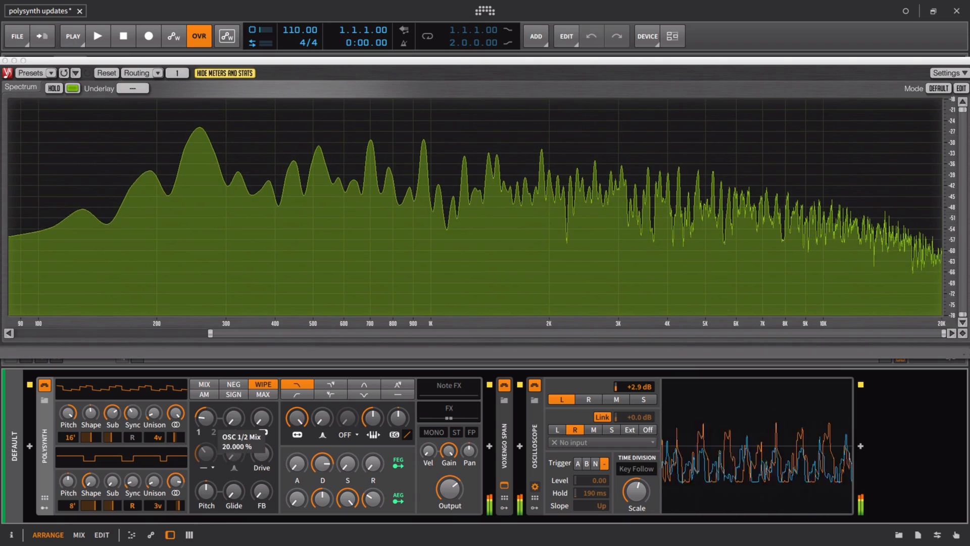
left_click_drag(205, 419, 206, 419)
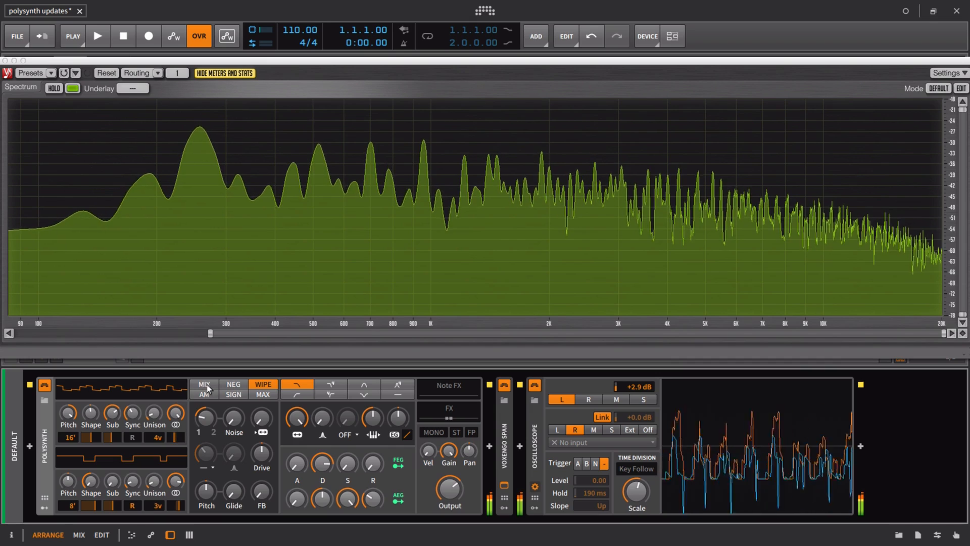
left_click(204, 384)
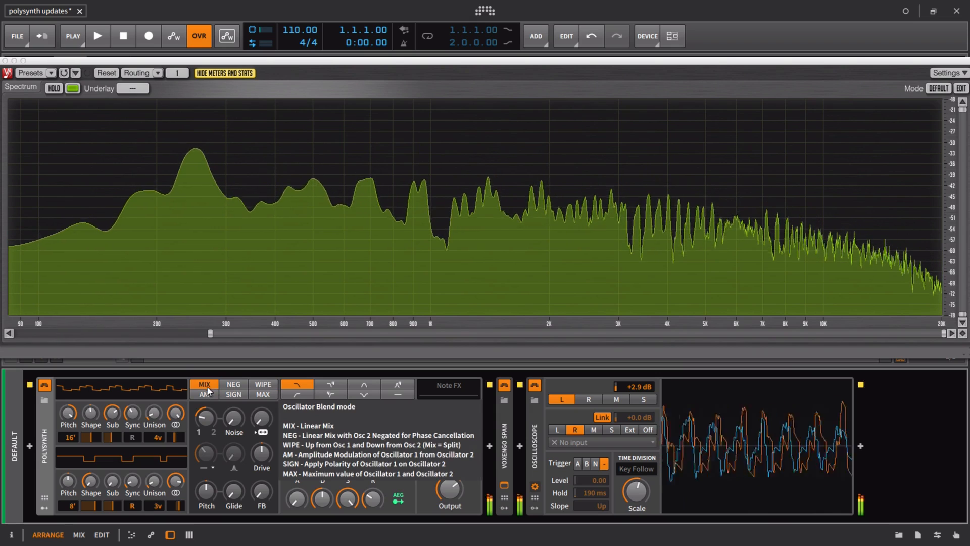
left_click_drag(204, 420, 205, 417)
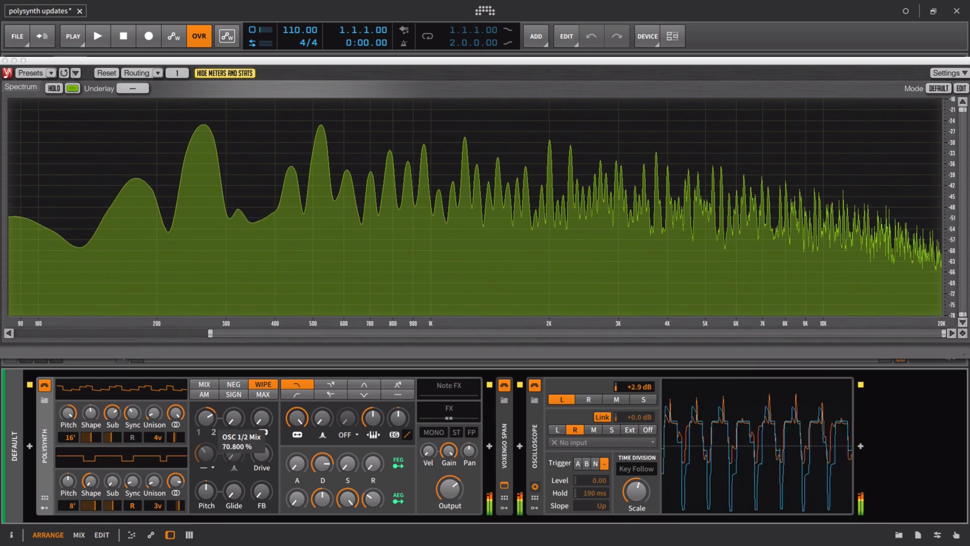
Step: Raise oscillator 1's sync to around 49.2 and compare the resulting sound in MIX and WIPE
left_click_drag(204, 416, 204, 417)
left_click_drag(132, 413, 132, 407)
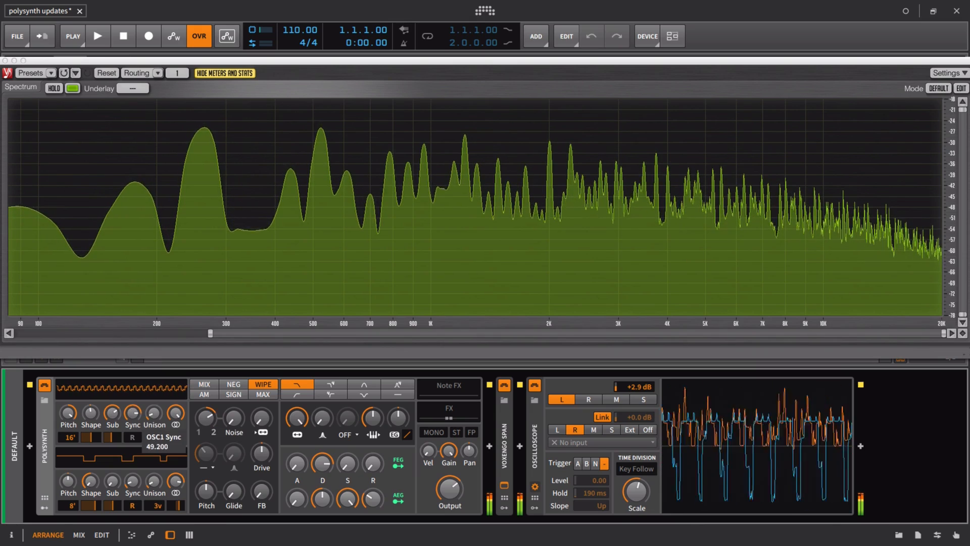
left_click_drag(132, 406, 132, 405)
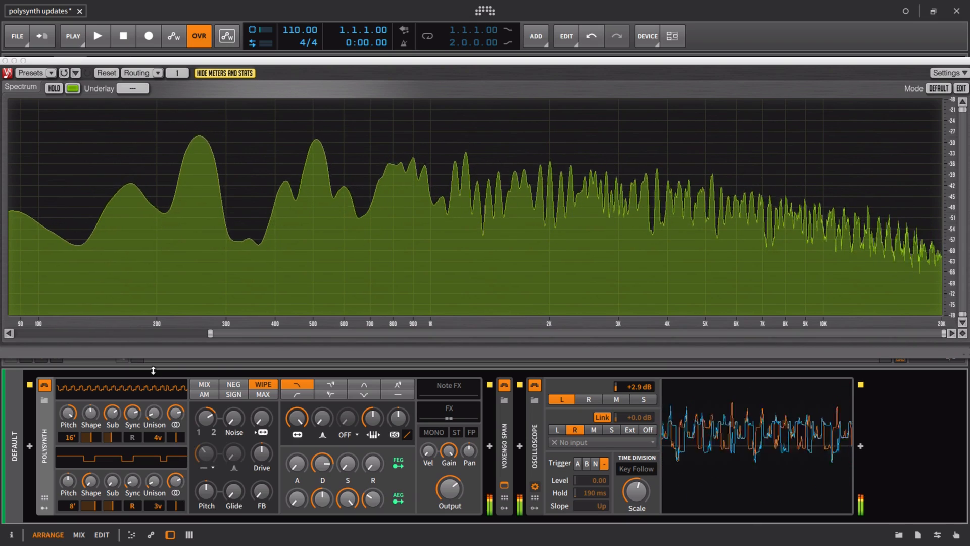
left_click(215, 386)
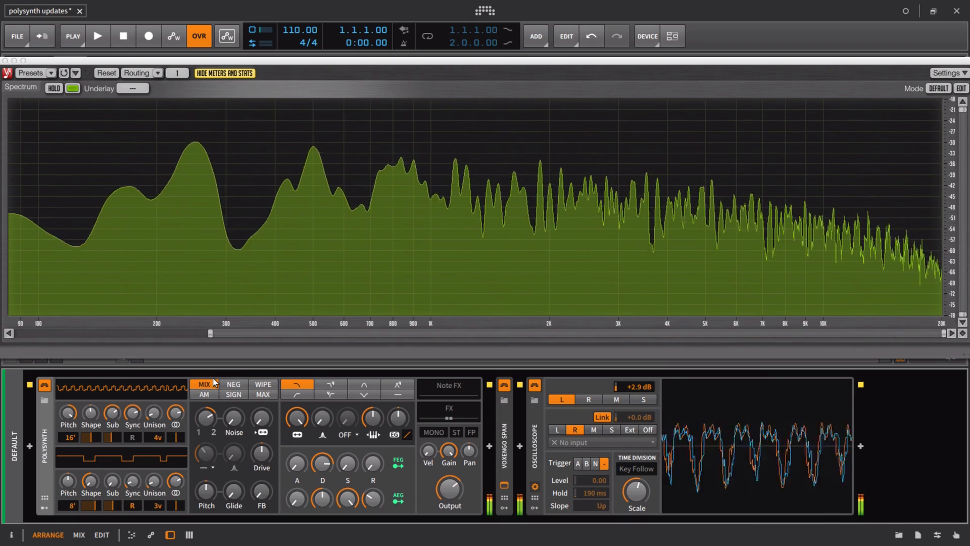
left_click(267, 385)
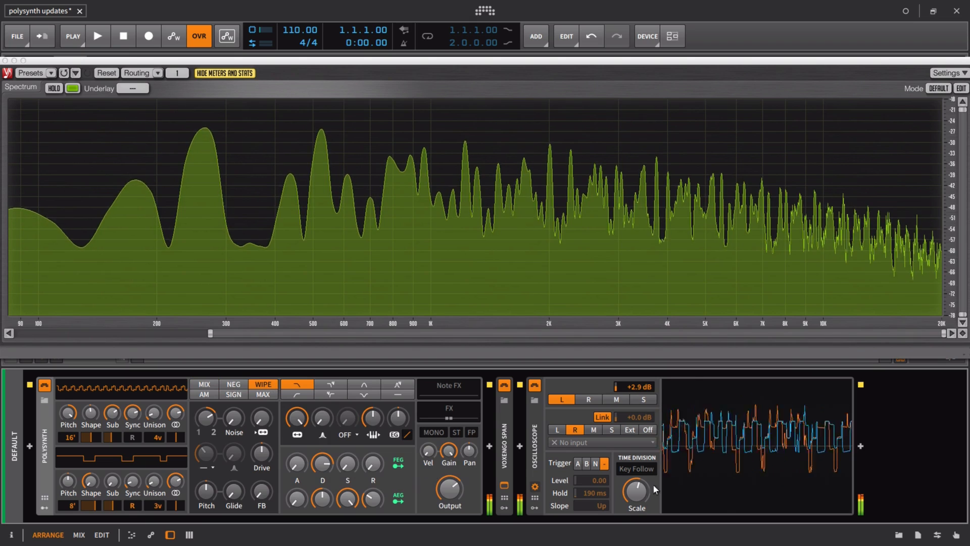
Step: Adjust the oscilloscope's scale, then sweep the oscillator mix between oscillator 2 and oscillator 1 in WIPE and in MIX
mouse_move(638, 491)
left_mouse_down()
mouse_move(638, 483)
mouse_move(638, 505)
mouse_move(638, 487)
left_mouse_up()
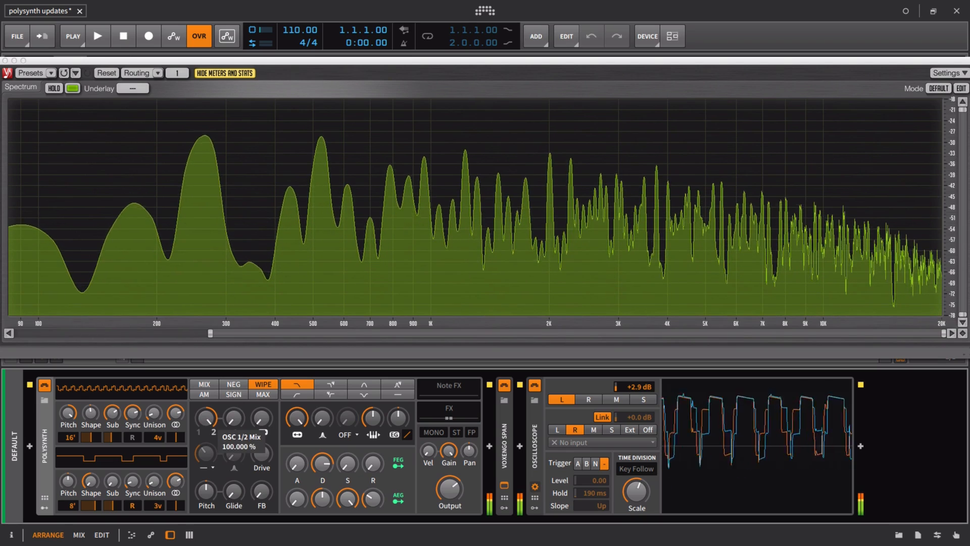
left_click_drag(206, 418, 206, 497)
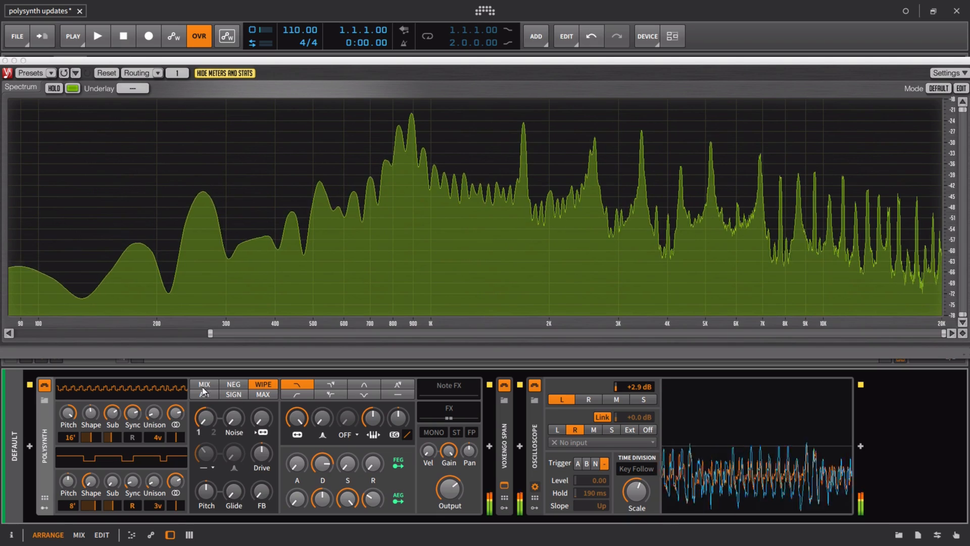
left_click(203, 385)
left_click_drag(205, 418, 205, 363)
left_click(263, 385)
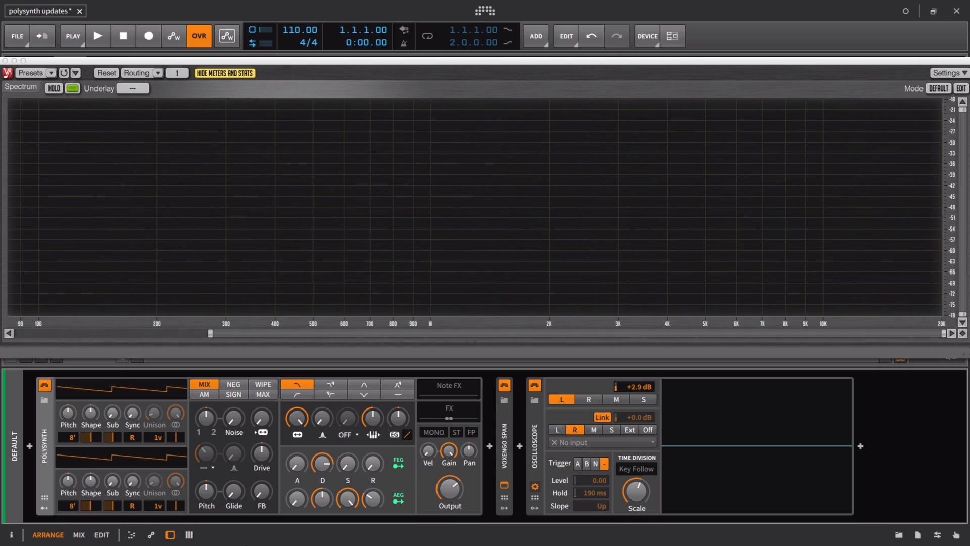
Step: Use AM blend mode with oscillator 2 as a square wave, and sweep the oscillator mix from oscillator 1 fully to oscillator 2
left_click_drag(210, 421, 208, 422)
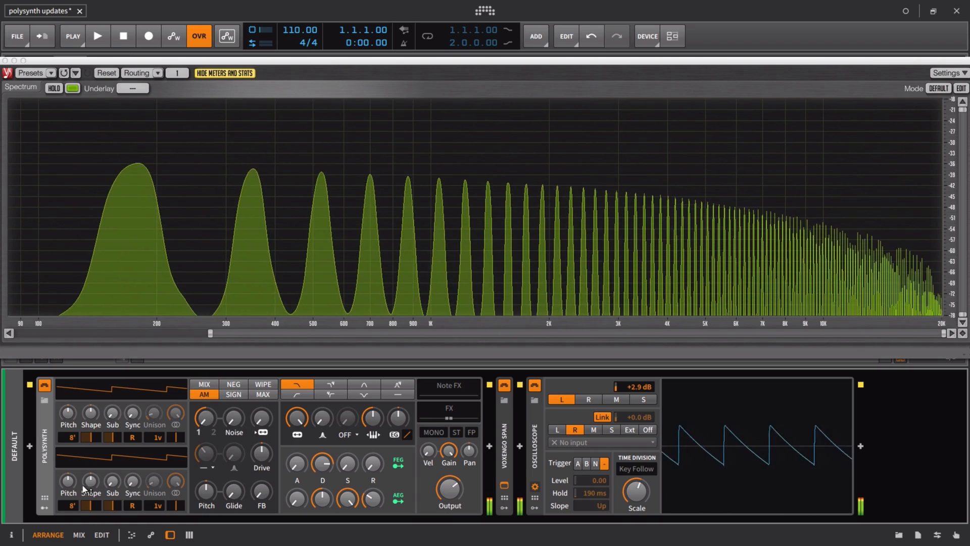
left_click_drag(91, 481, 70, 495)
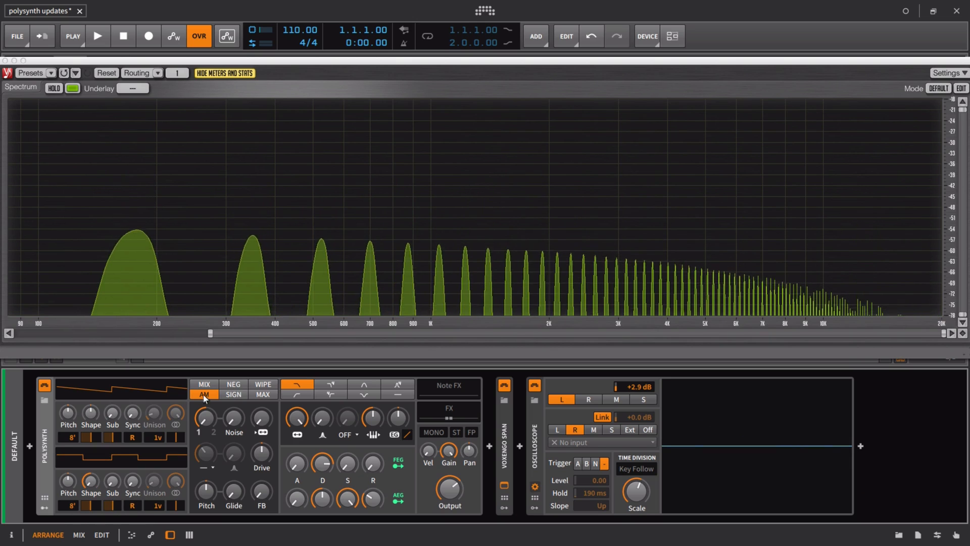
left_click_drag(208, 418, 208, 379)
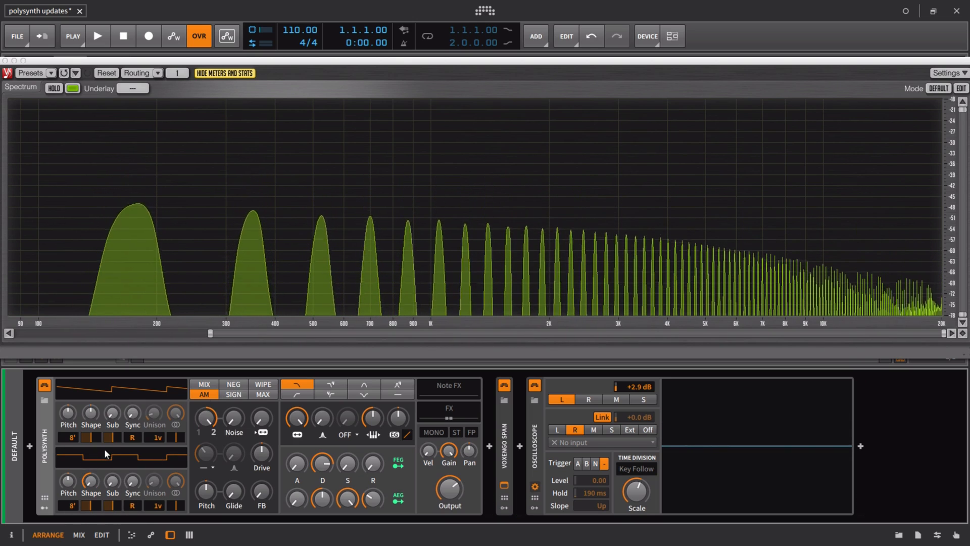
Step: Try oscillator 1 at 32' and 4' in AM mode, shape it into a square wave, and settle on 16' with more sub
left_click_drag(71, 441, 71, 448)
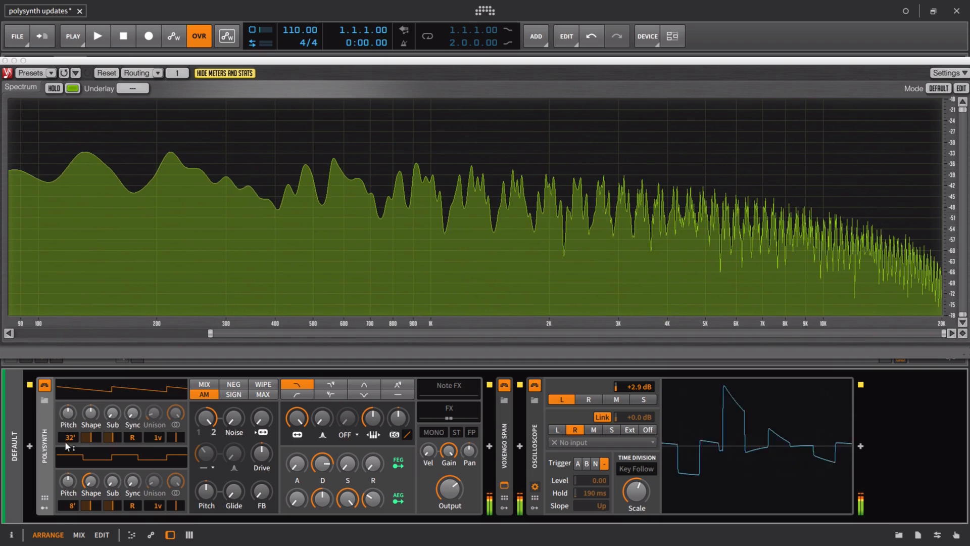
left_click_drag(71, 438, 95, 435)
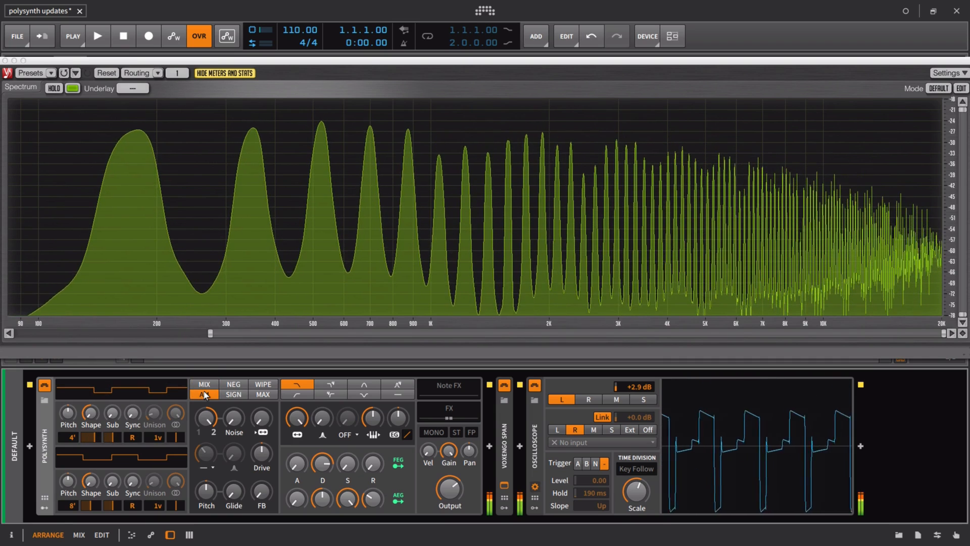
left_click_drag(438, 505, 438, 515)
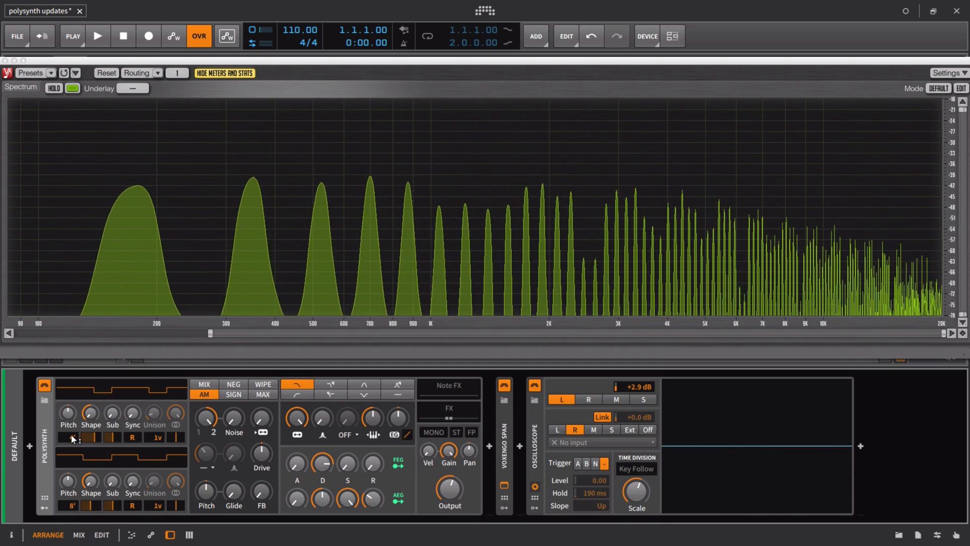
left_click_drag(70, 437, 70, 448)
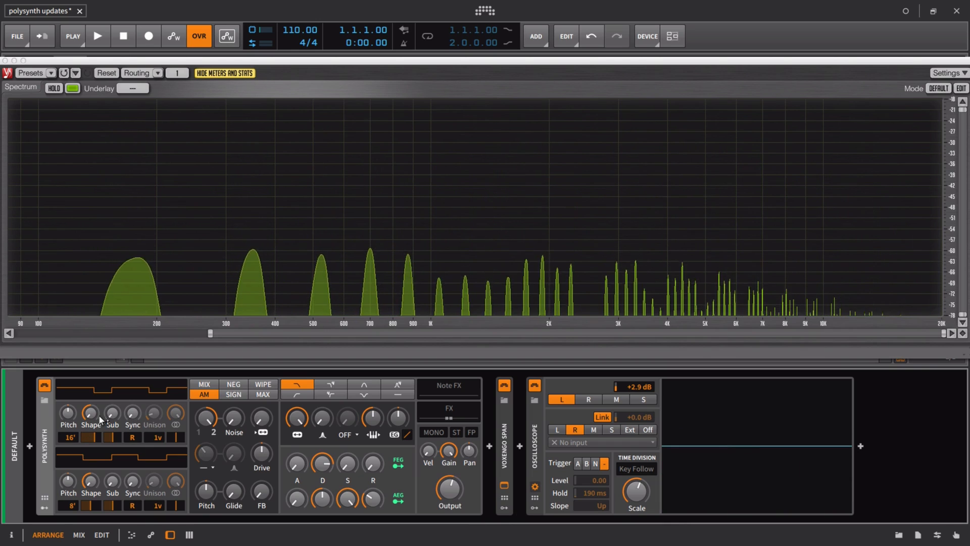
mouse_move(115, 420)
left_mouse_down()
mouse_move(116, 389)
mouse_move(115, 407)
left_mouse_up()
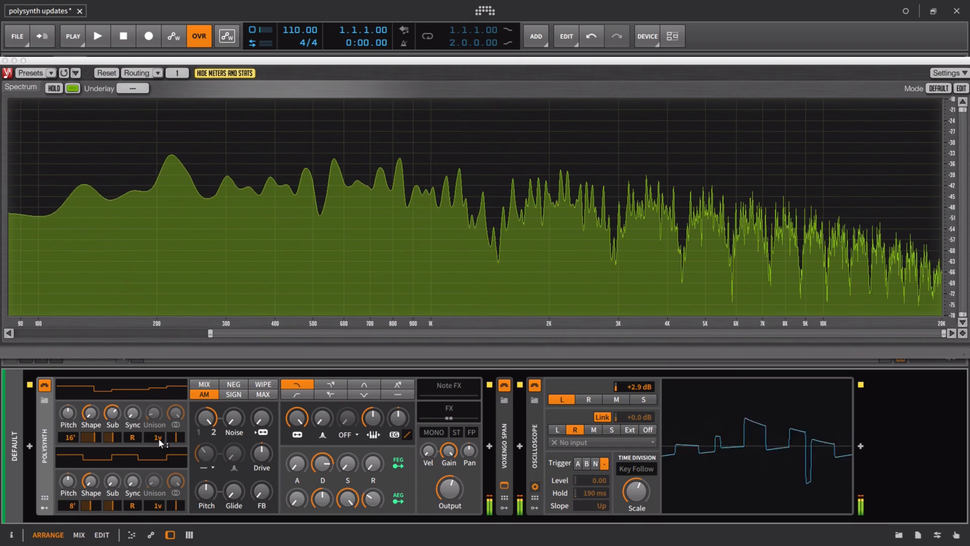
Step: Set oscillator 1 to 4v unison with full stereo width, and oscillator 2 to 6v unison
left_click_drag(157, 437, 156, 423)
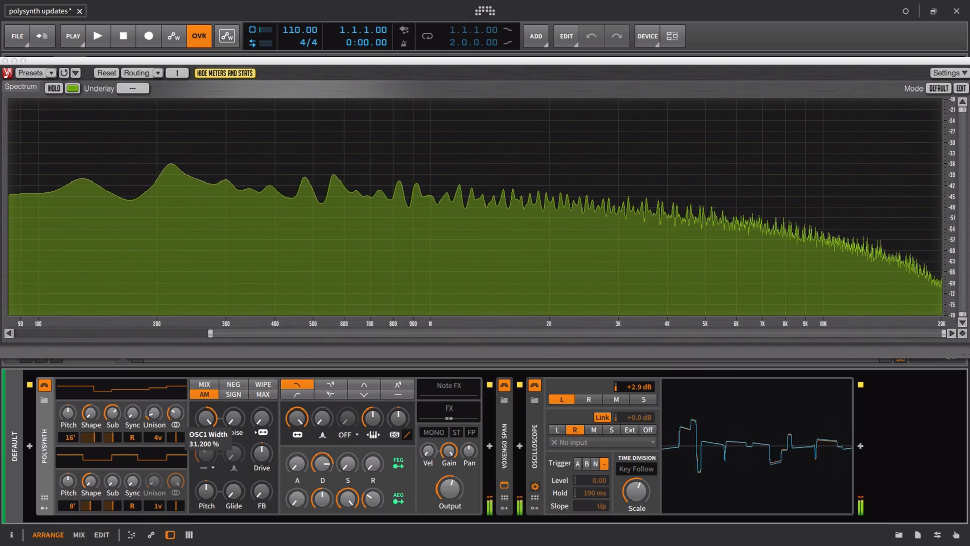
left_click_drag(176, 413, 176, 412)
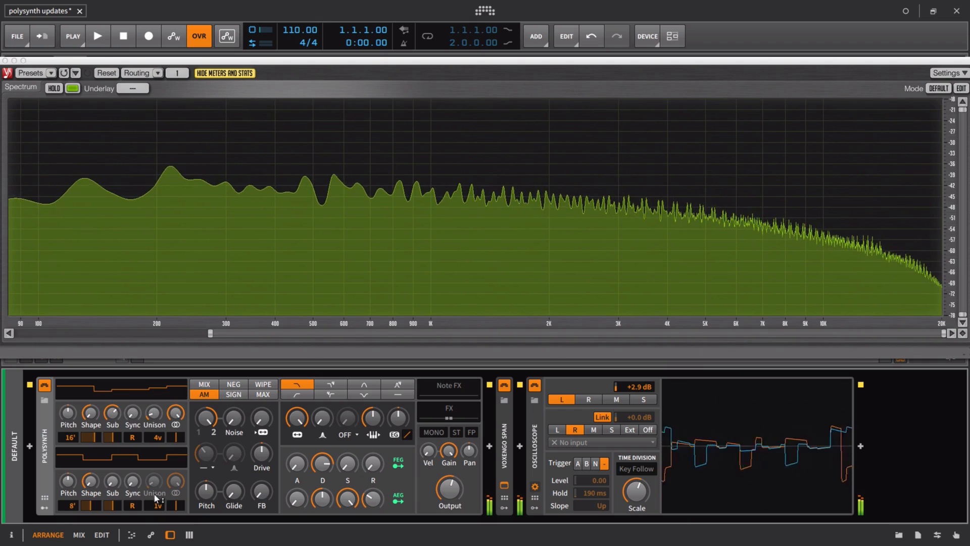
left_click_drag(158, 506, 174, 533)
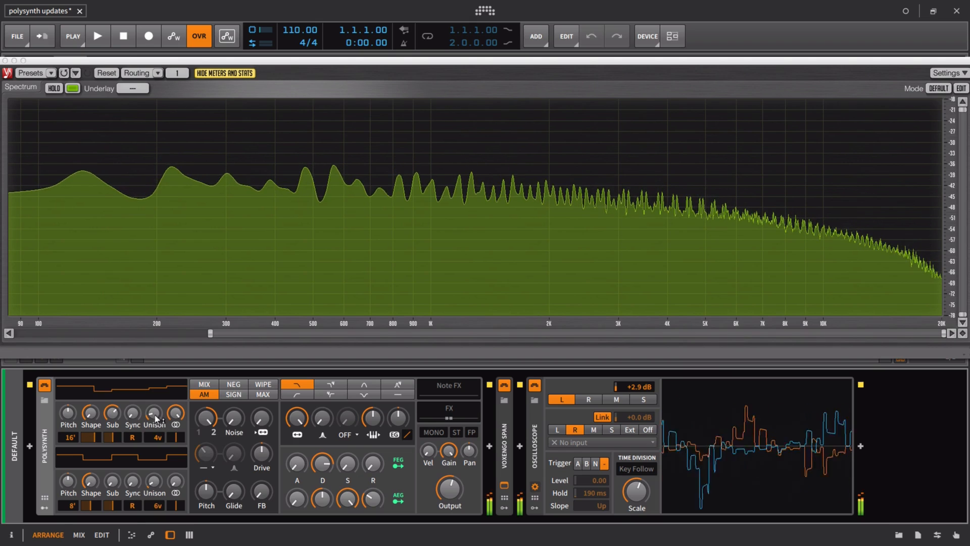
Step: Set oscillator 2 to 2', sweep its sync up and back to 0, and adjust oscillator 1's sync and sub
left_click_drag(69, 507, 69, 497)
left_click(113, 487)
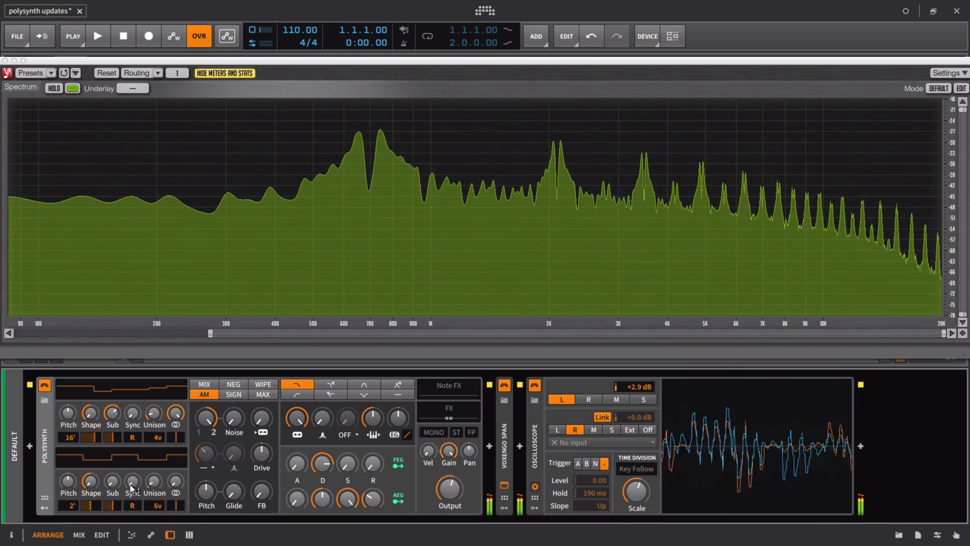
left_click_drag(131, 487, 132, 476)
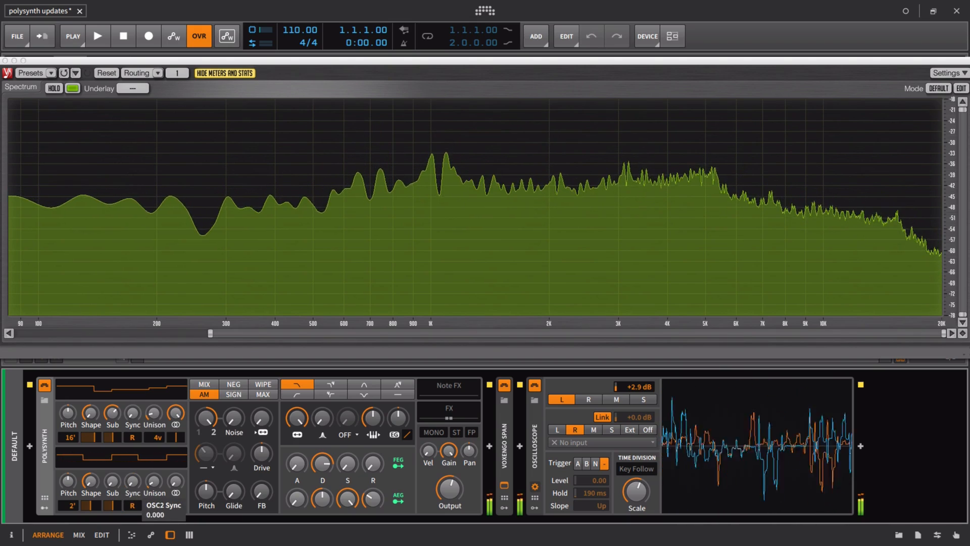
left_click_drag(132, 413, 112, 423)
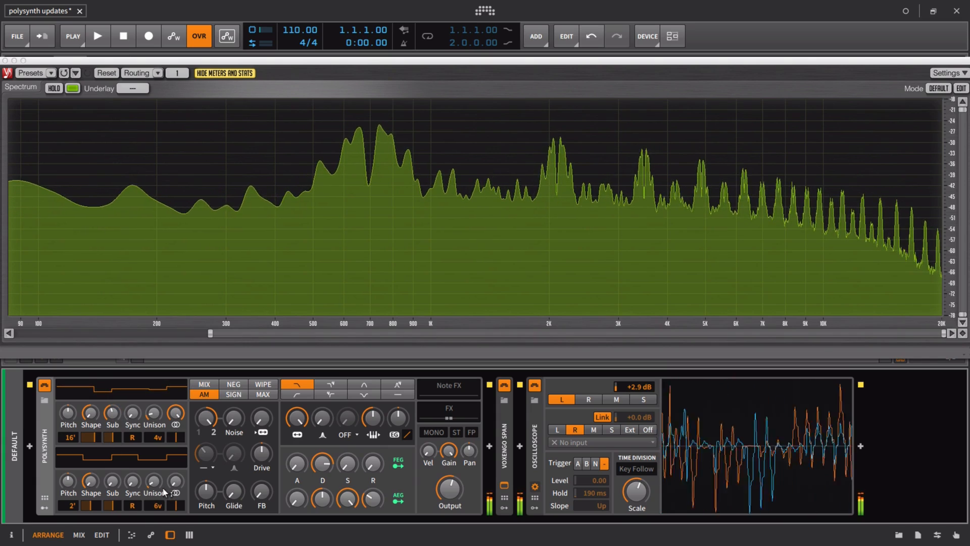
Step: Set oscillator 2 to 7v unison, adjust the unison spread of both oscillators, and extend the spectrum range down to 20 Hz
left_click_drag(176, 482, 154, 477)
left_click_drag(155, 414, 154, 413)
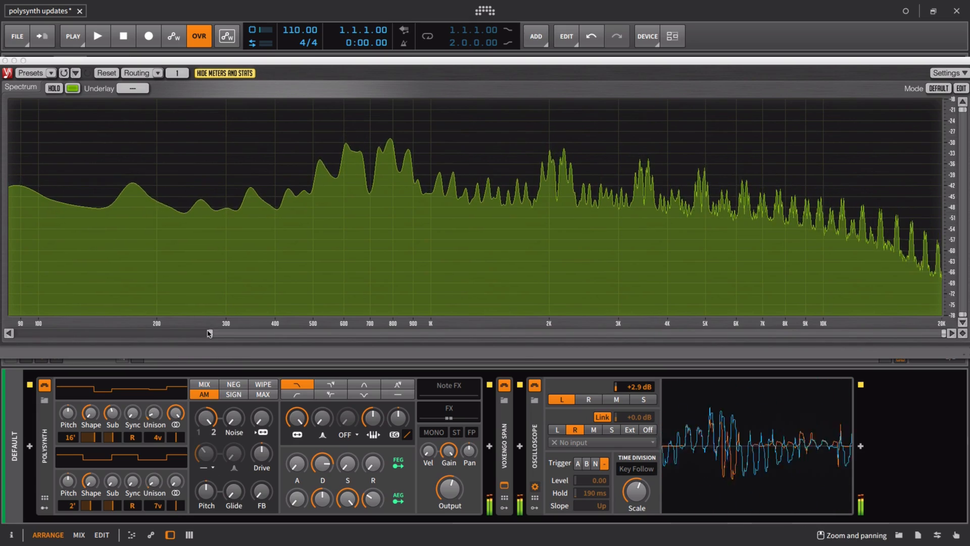
left_click_drag(210, 333, 17, 333)
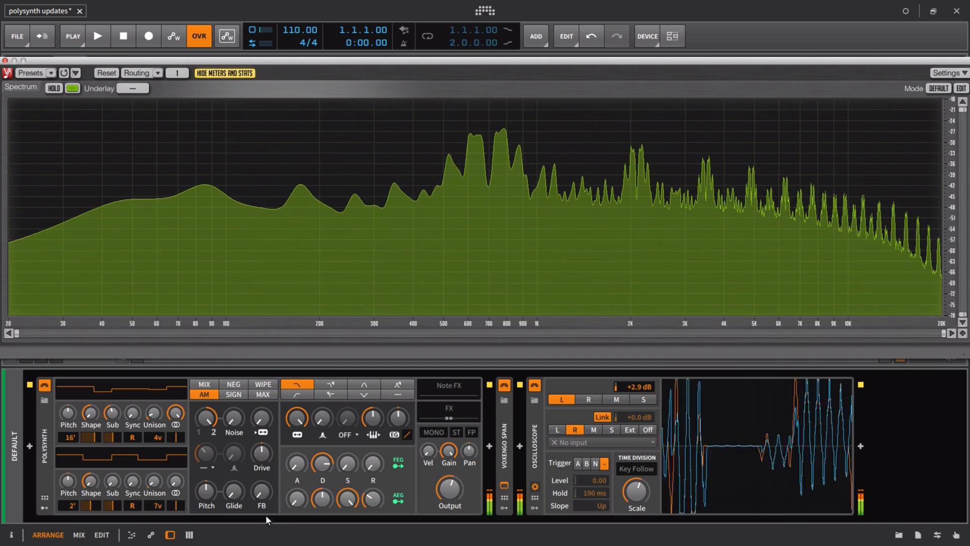
Step: Try the high-pass filter on the blended oscillators with its cutoff turned down to the minimum, and switch the filter off again
left_click(208, 467)
left_click(232, 490)
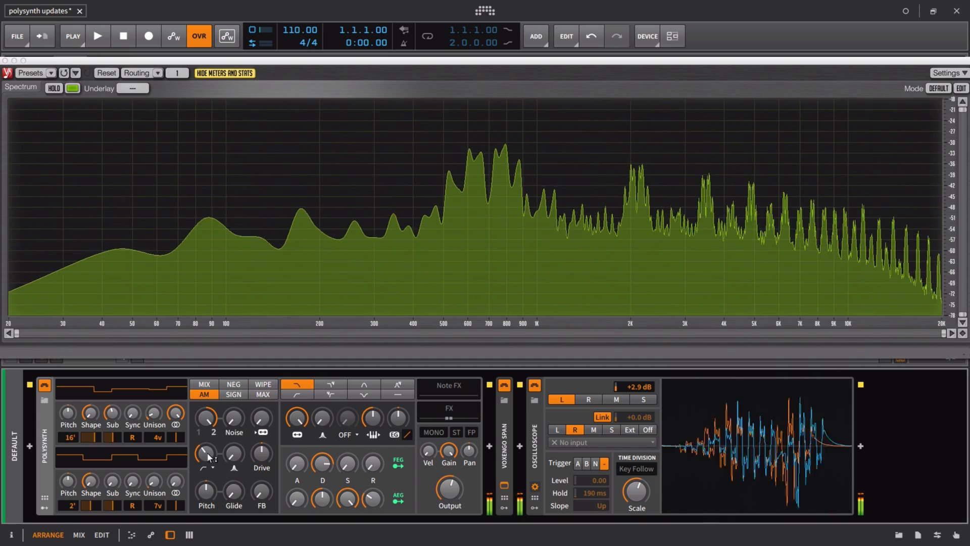
mouse_move(205, 452)
left_mouse_down()
mouse_move(205, 420)
mouse_move(205, 454)
left_mouse_up()
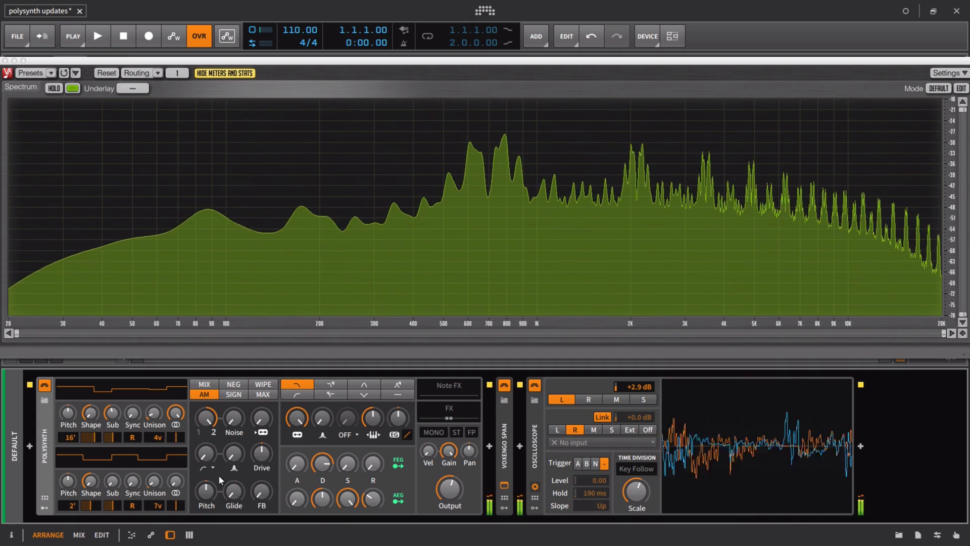
left_click(211, 468)
left_click(226, 480)
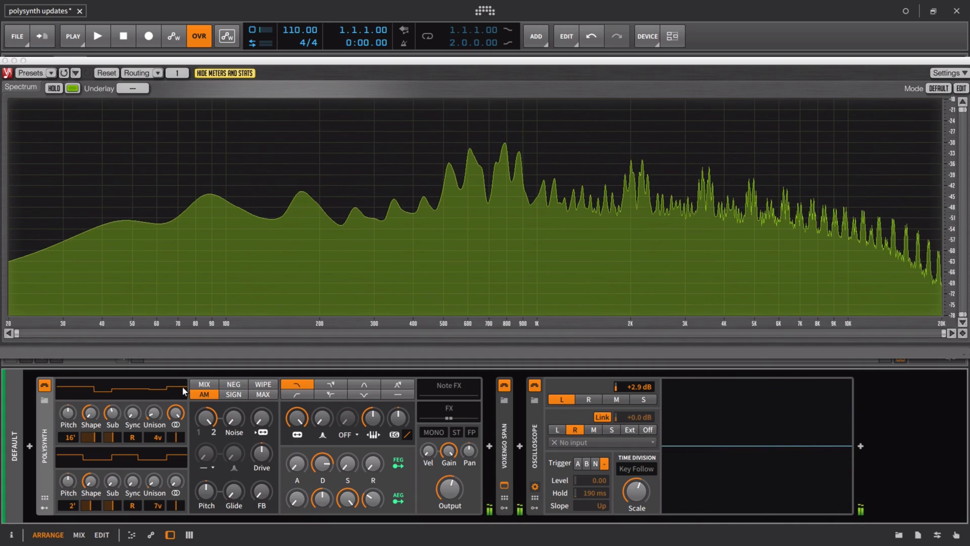
Step: Compare the MIX and AM blend modes, and choose SIGN with the oscillator mix at 0 %
left_click(204, 384)
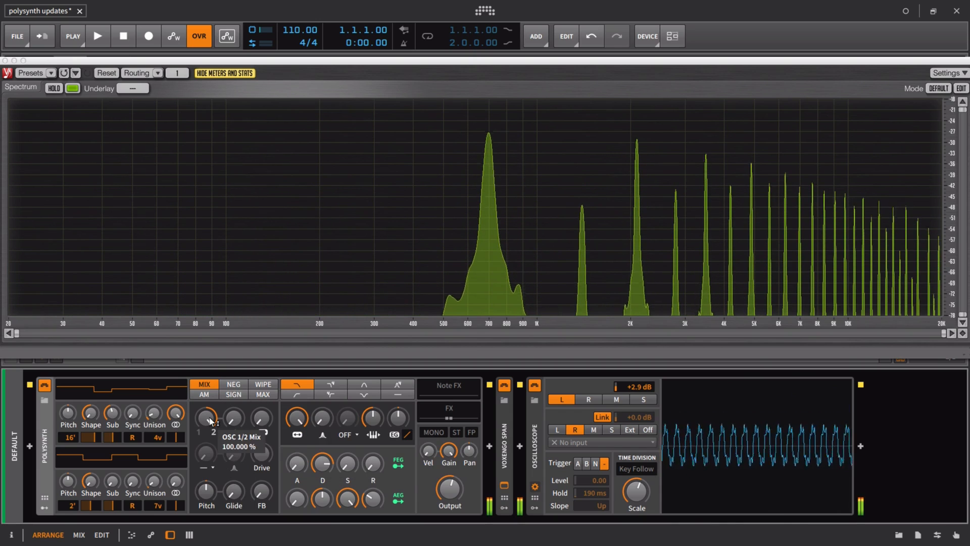
left_click(205, 394)
left_click_drag(211, 424, 211, 397)
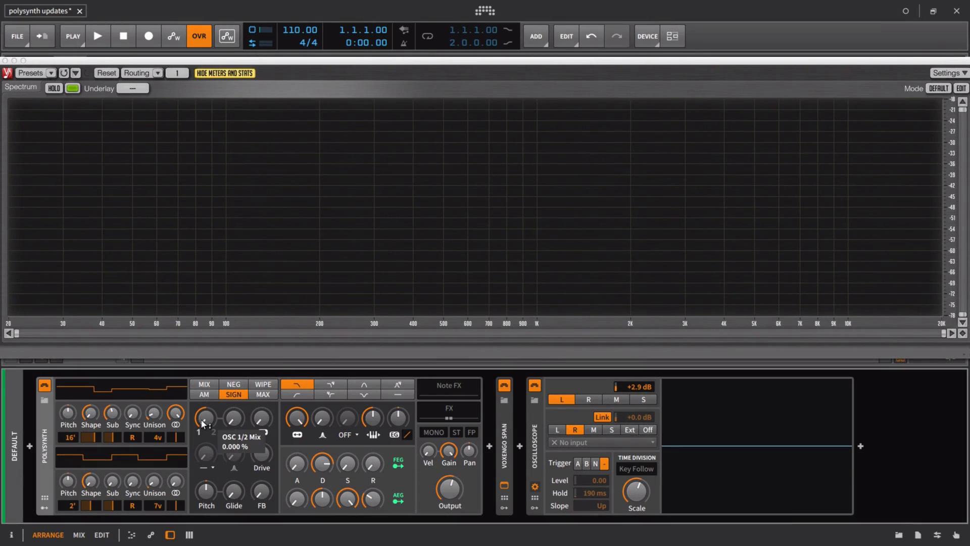
Step: Sweep the oscillator mix in SIGN mode through 74 % and settle fully on oscillator 2 at 100 %
left_click_drag(201, 423, 202, 363)
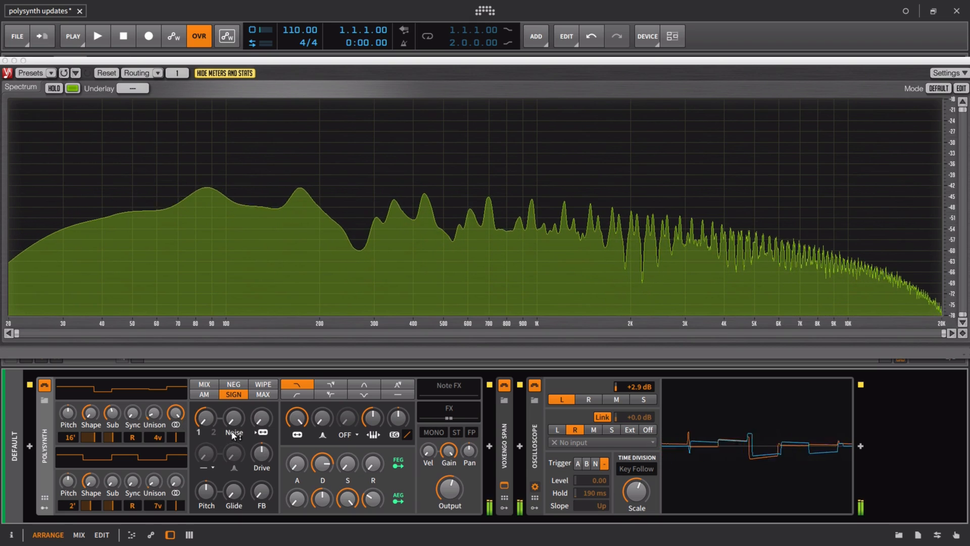
mouse_move(210, 423)
left_mouse_down()
mouse_move(209, 445)
mouse_move(210, 432)
left_mouse_up()
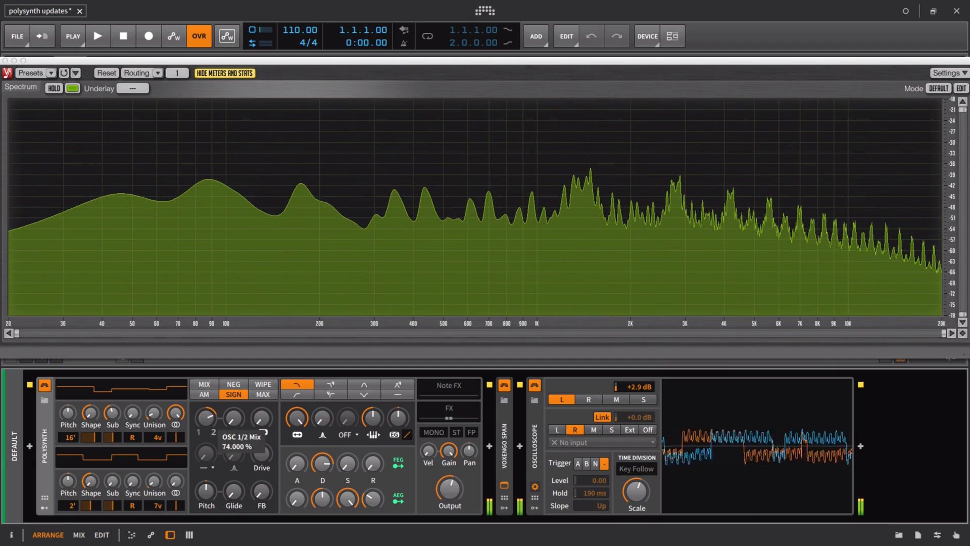
left_click_drag(210, 419, 210, 423)
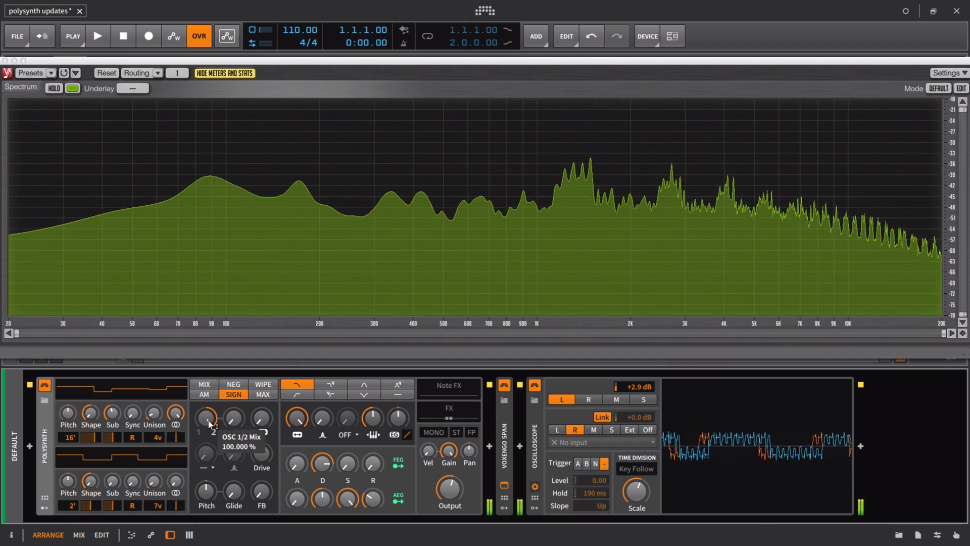
Step: Raise the drive slightly and turn on the high-pass filter
left_click_drag(263, 464, 263, 456)
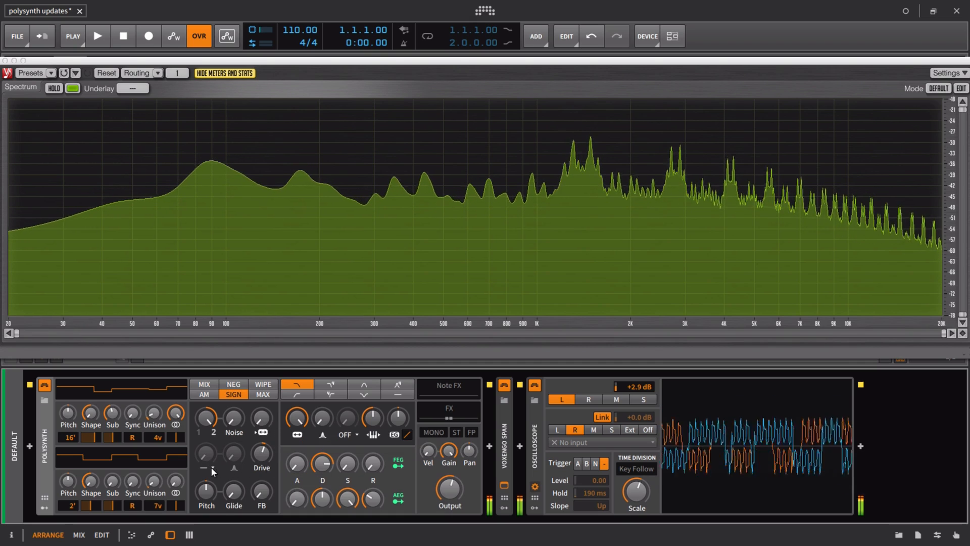
left_click(211, 467)
left_click(237, 495)
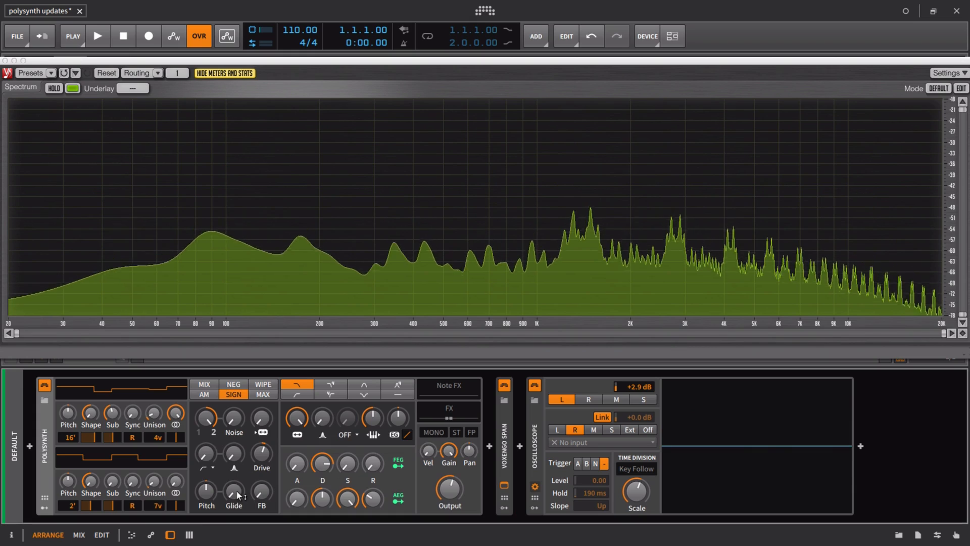
Step: Set the shaper to HYST at about 90.8 %, lower the oscillator mix, and raise the high-pass cutoff with resonance at 38.8 %
left_click(345, 435)
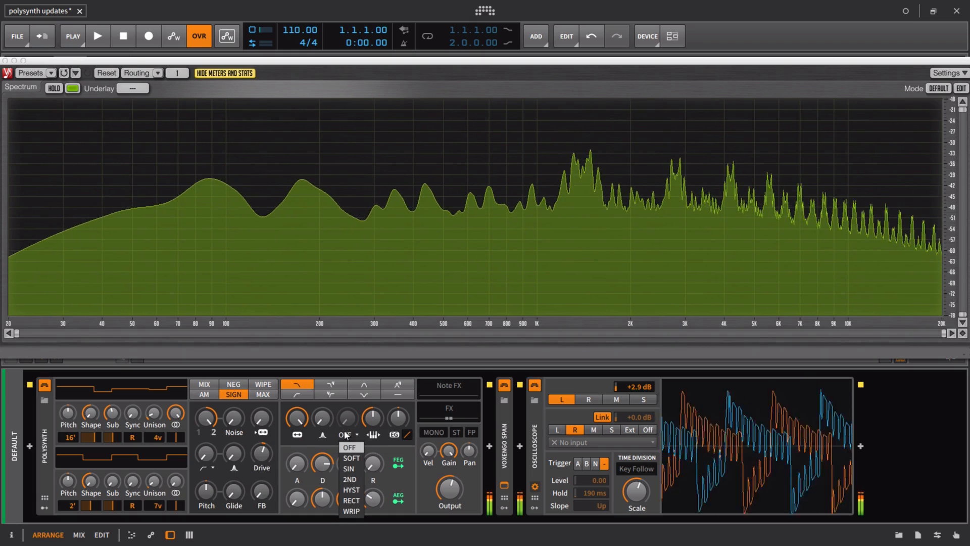
left_click(352, 490)
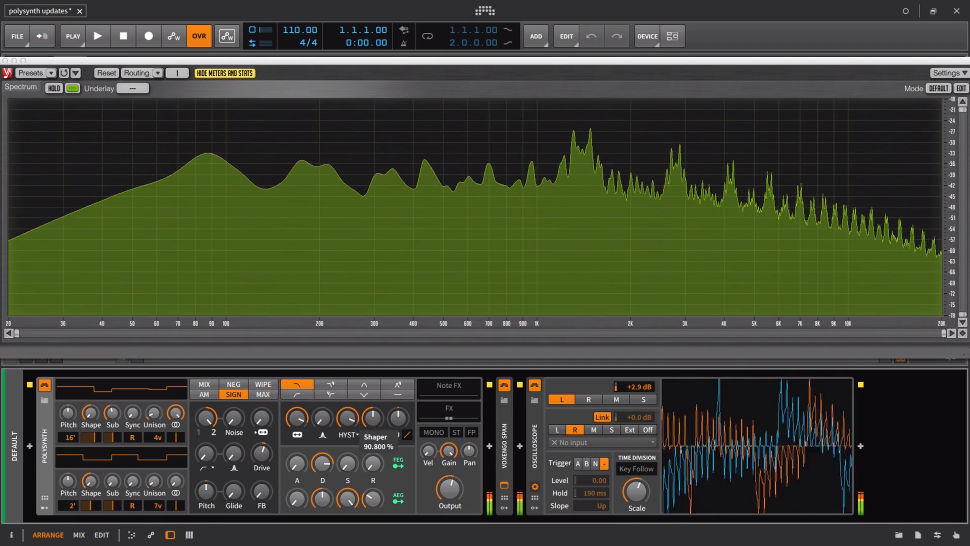
left_click_drag(348, 417, 348, 399)
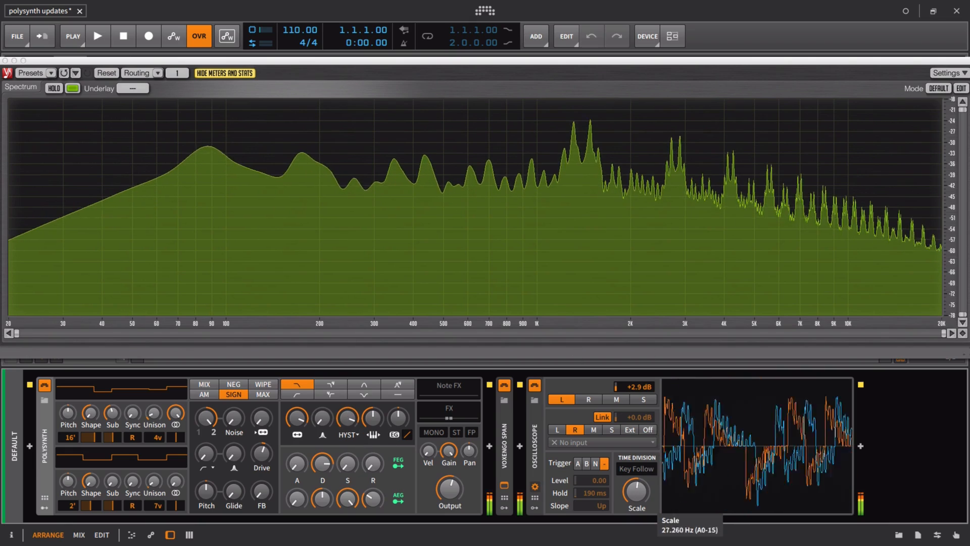
left_click_drag(216, 435, 201, 456)
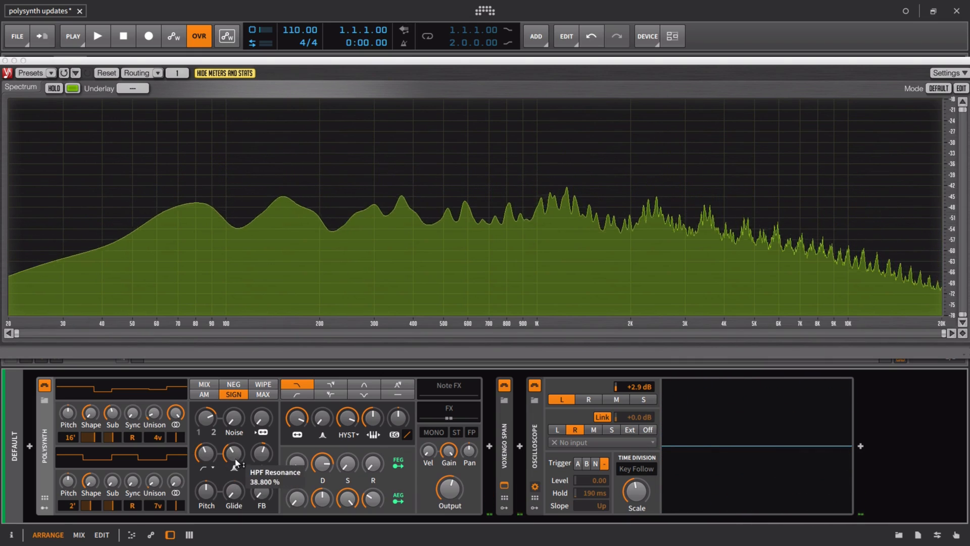
Step: Compare the MIX blend mode with SIGN on the current patch, ending on SIGN
left_click(204, 387)
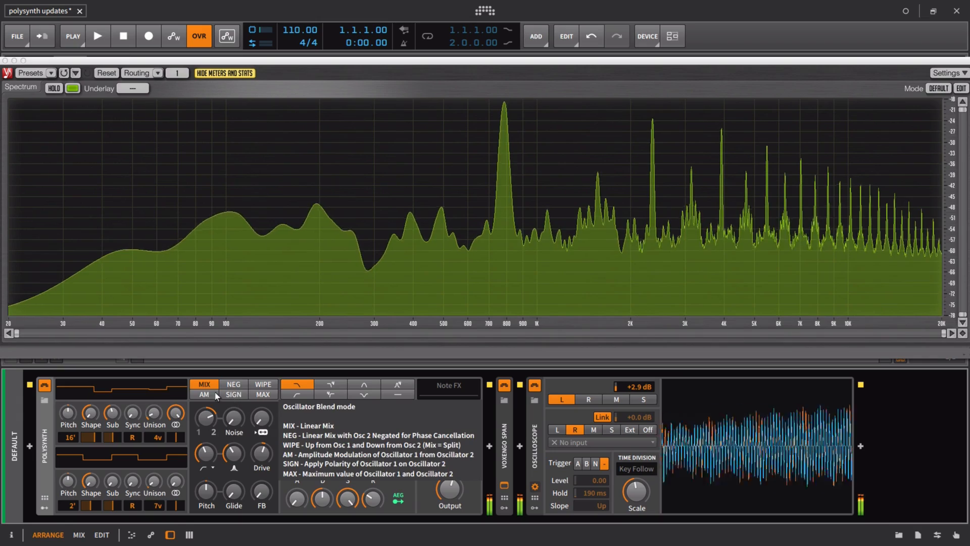
scroll(234, 397, "down", 3)
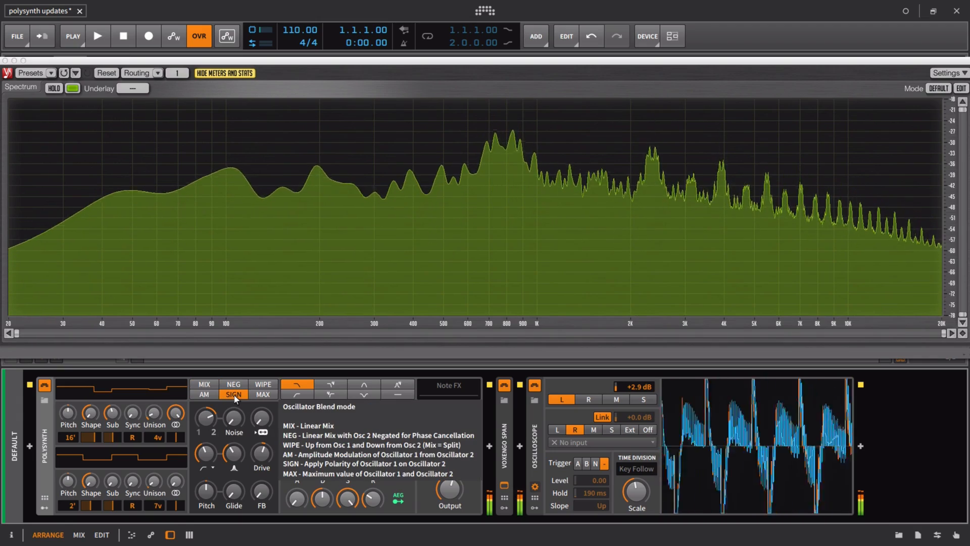
left_click(233, 396)
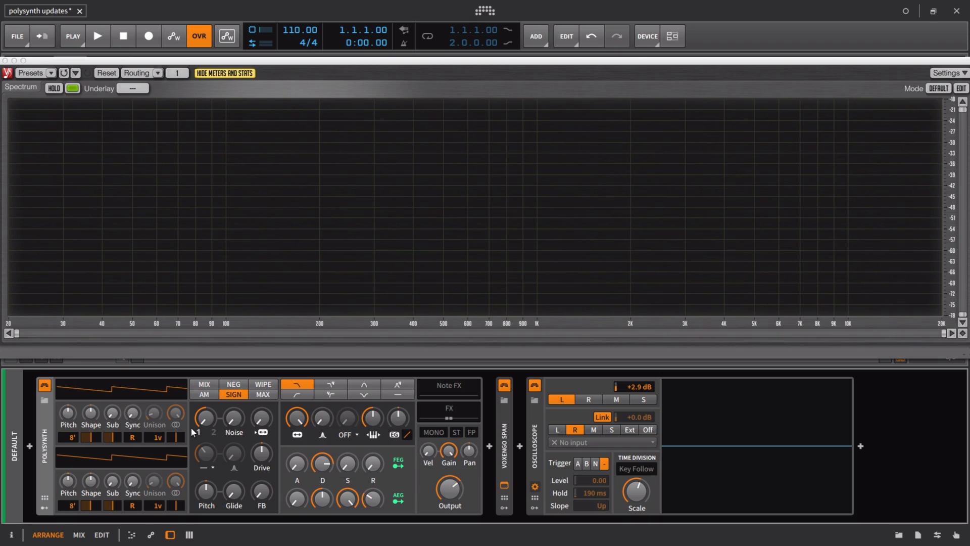
Step: Sweep the oscillator mix between both default saw oscillators in SIGN mode and reset it to the centre
left_click_drag(204, 420, 205, 369)
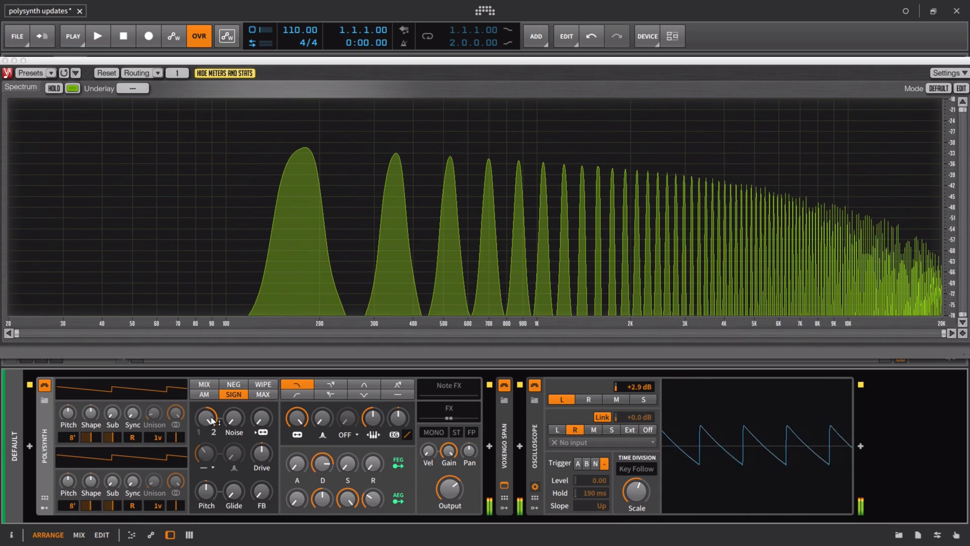
left_click_drag(206, 421, 206, 460)
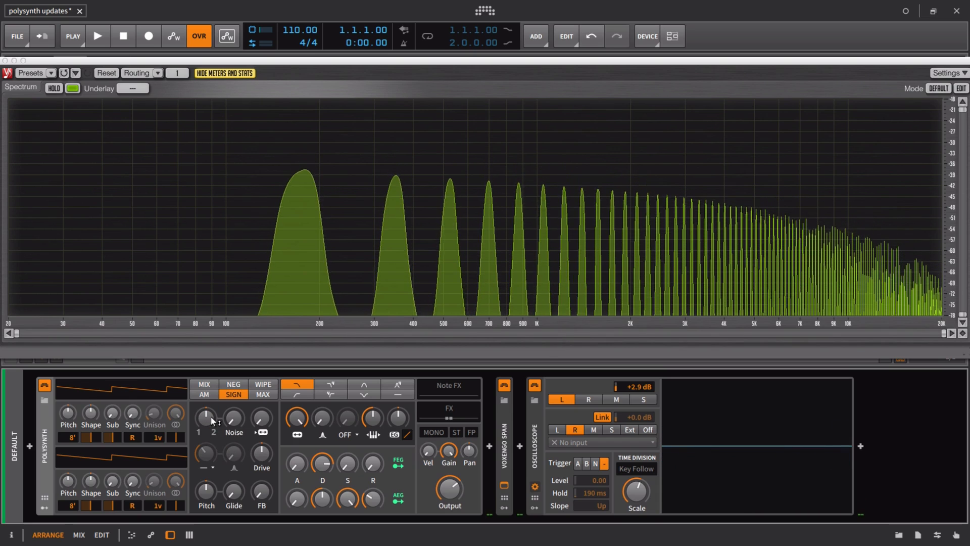
double_click(205, 420)
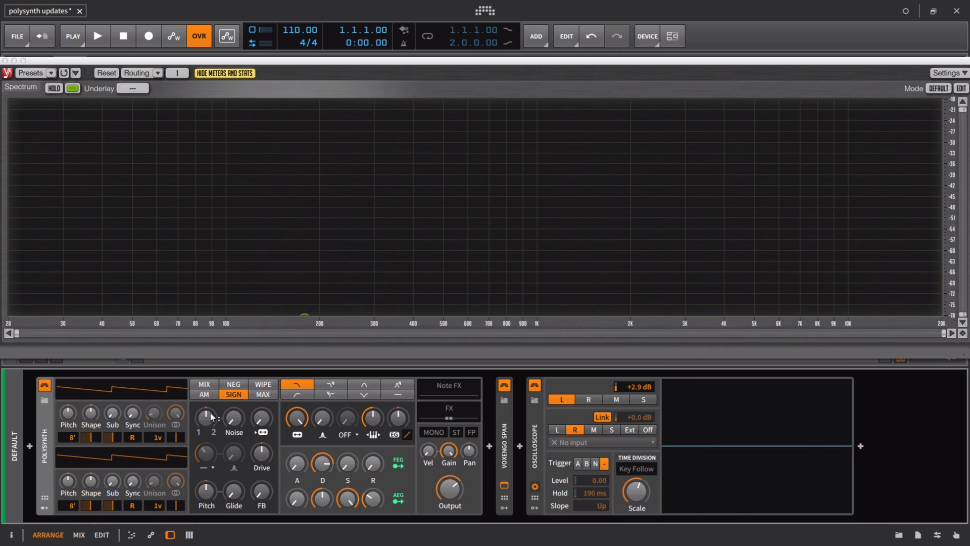
Step: Raise oscillator 1's shape and sub with the oscillator mix moved to 0 %, and adjust the oscilloscope's time scale
left_click_drag(84, 421, 89, 421)
left_click_drag(116, 412, 110, 438)
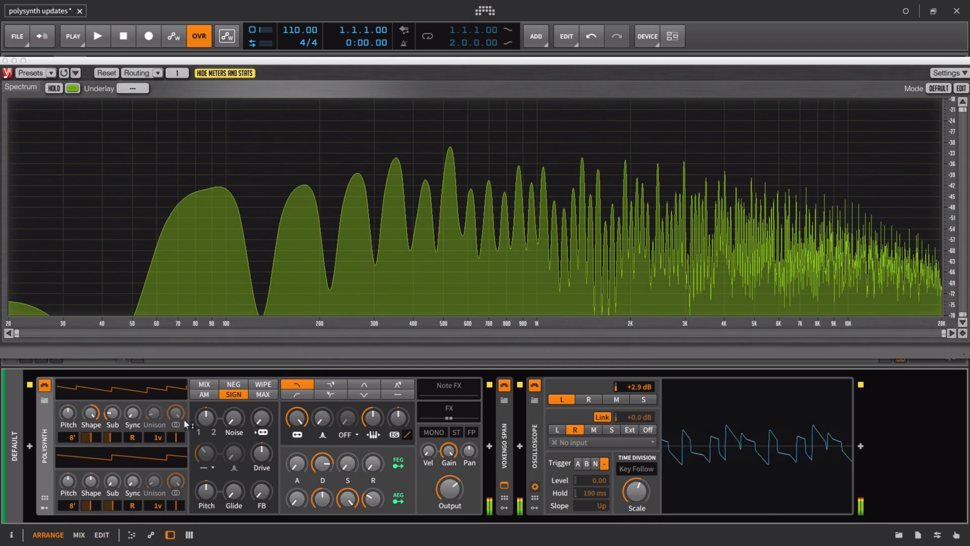
left_click_drag(206, 418, 206, 483)
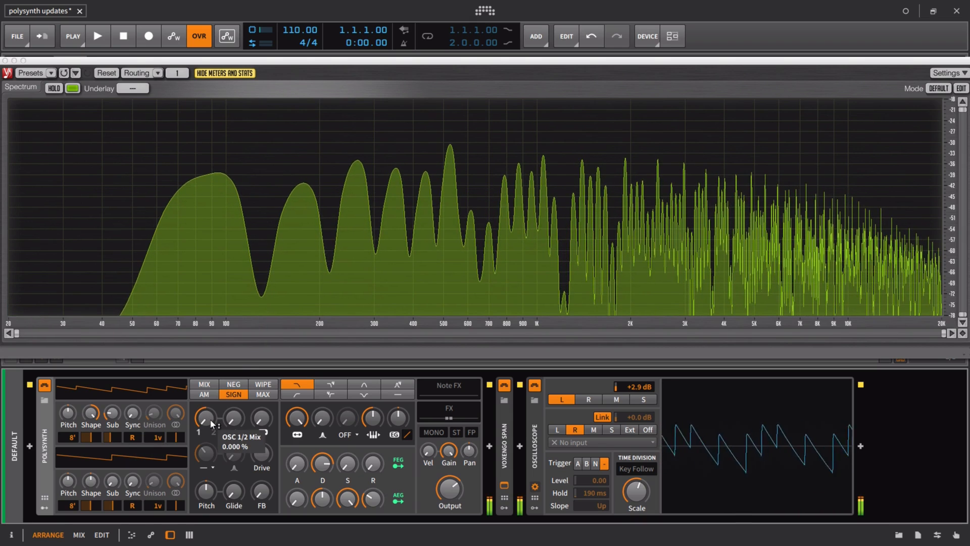
mouse_move(209, 420)
left_mouse_down()
mouse_move(208, 293)
mouse_move(209, 419)
left_mouse_up()
left_click_drag(626, 490, 647, 486)
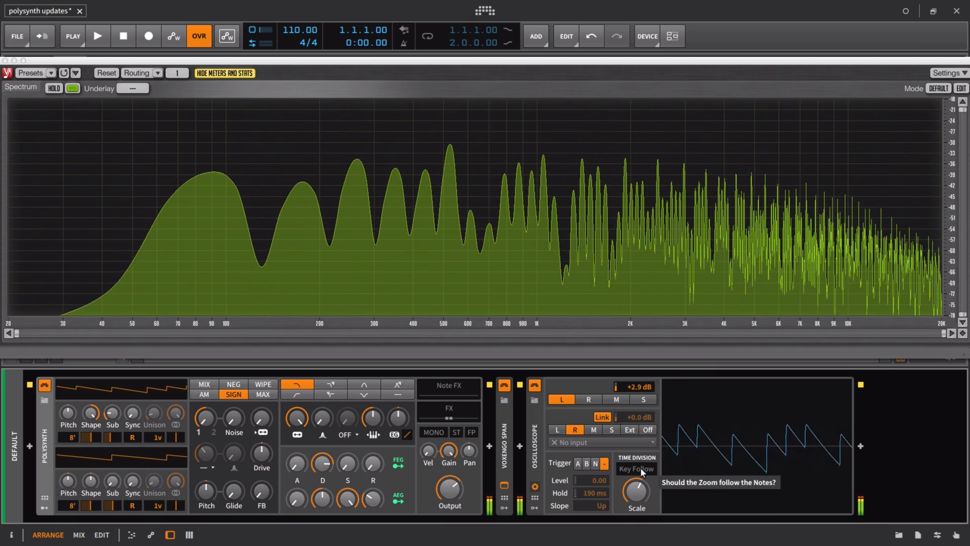
Step: Adjust oscillator 1's shape, set oscillator 2 to 4', and sweep the oscillator mix from 0 % fully to oscillator 2
left_click_drag(90, 412, 109, 426)
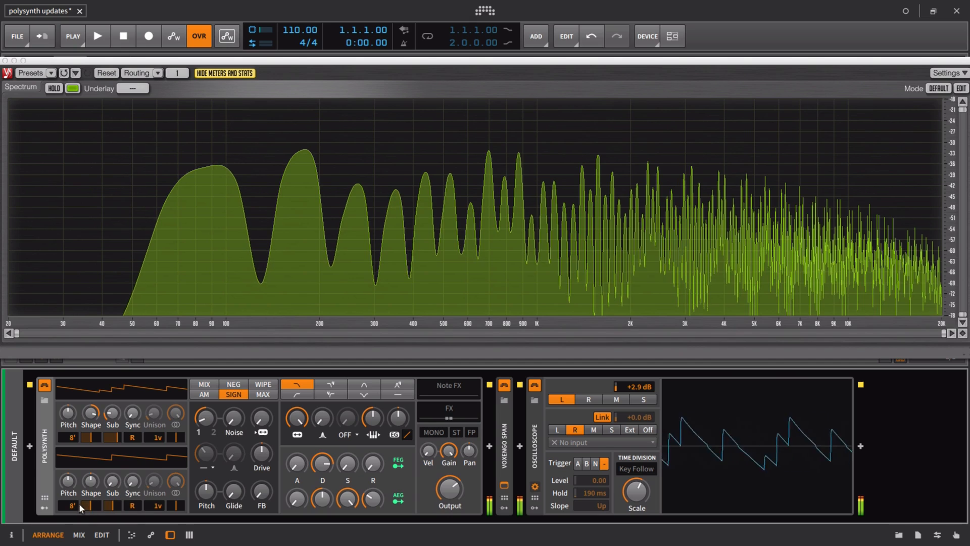
left_click_drag(78, 503, 79, 503)
mouse_move(204, 418)
left_mouse_down()
mouse_move(204, 380)
mouse_move(204, 429)
left_mouse_up()
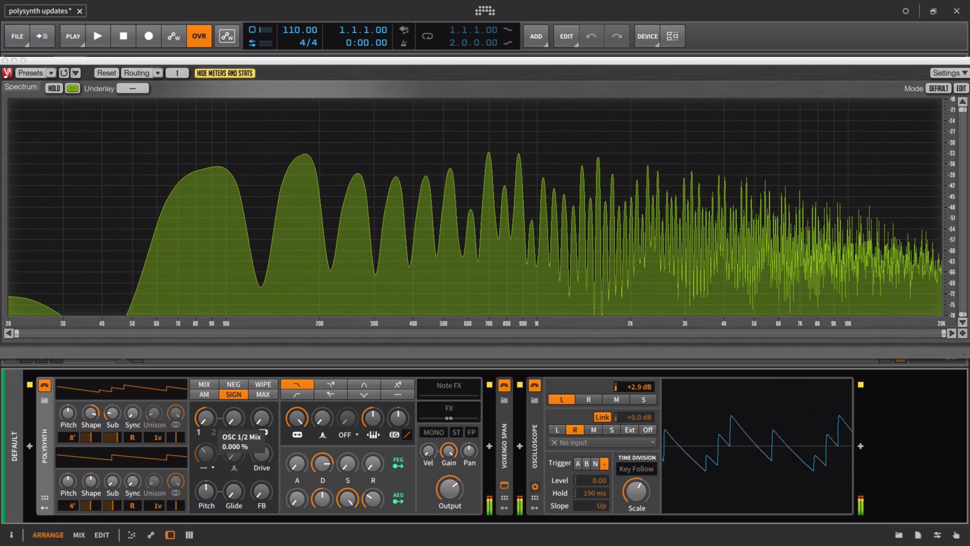
mouse_move(205, 390)
left_mouse_down()
mouse_move(204, 379)
mouse_move(204, 429)
mouse_move(205, 379)
left_mouse_up()
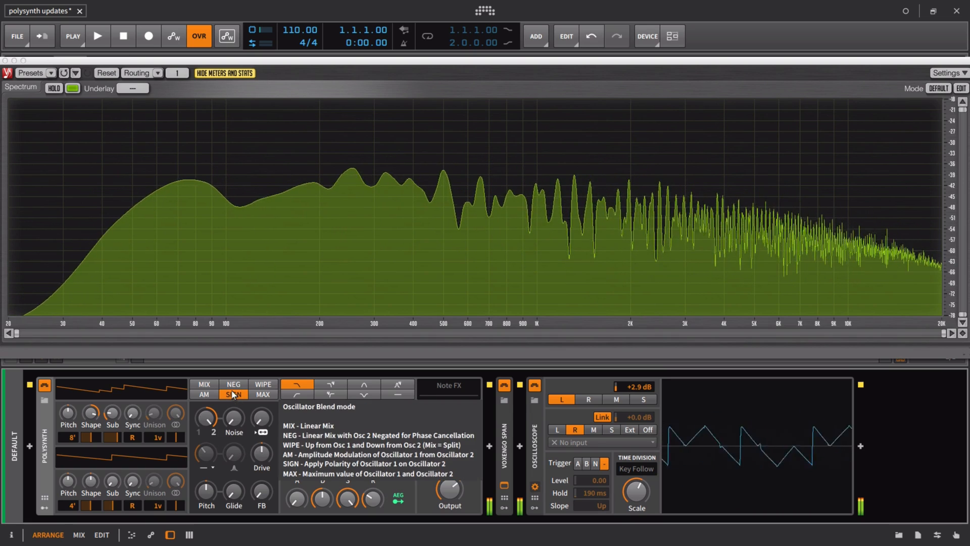
Step: Compare the MIX and SIGN blend modes with the oscillator mix brought down to around the middle, ending on SIGN
left_click(205, 385)
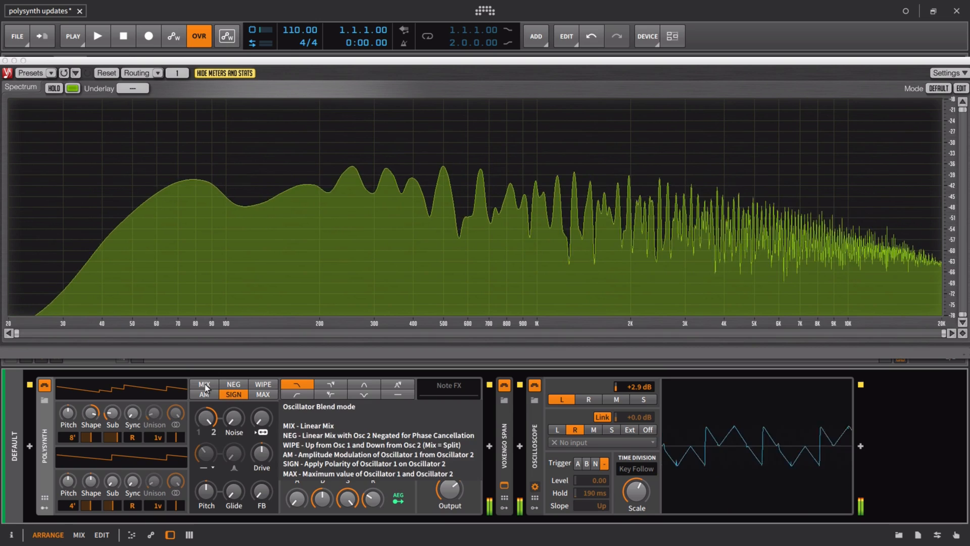
left_click(239, 399)
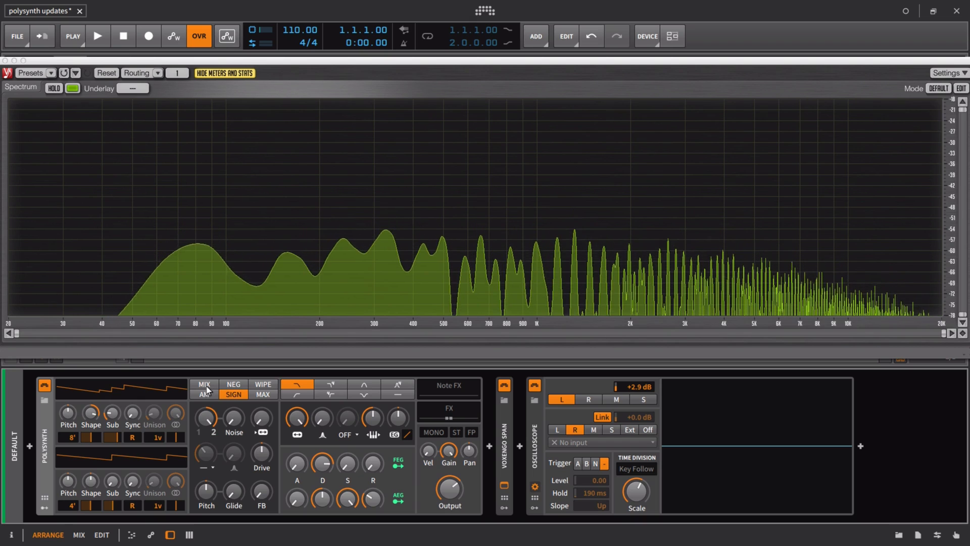
left_click_drag(210, 421, 210, 465)
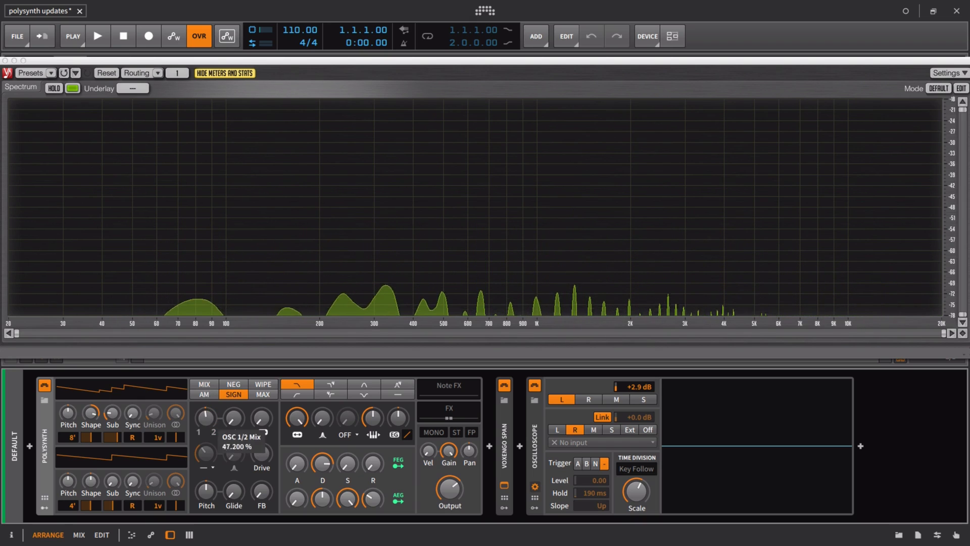
left_click(203, 383)
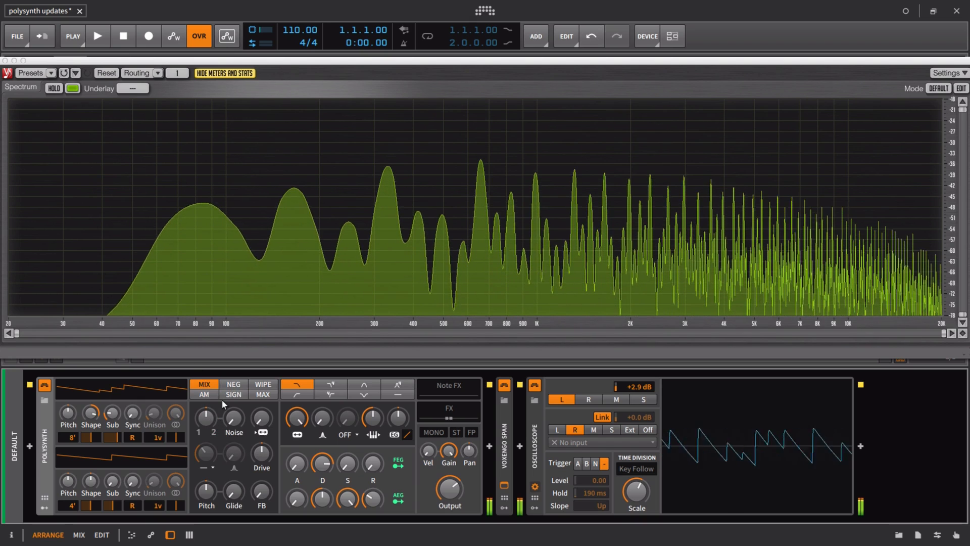
left_click(234, 395)
Step: Return the oscillator mix fully to oscillator 2, and modify oscillator 1's sub width, sync and shape, with its pulse width at 91.6 %
left_click_drag(199, 420, 199, 377)
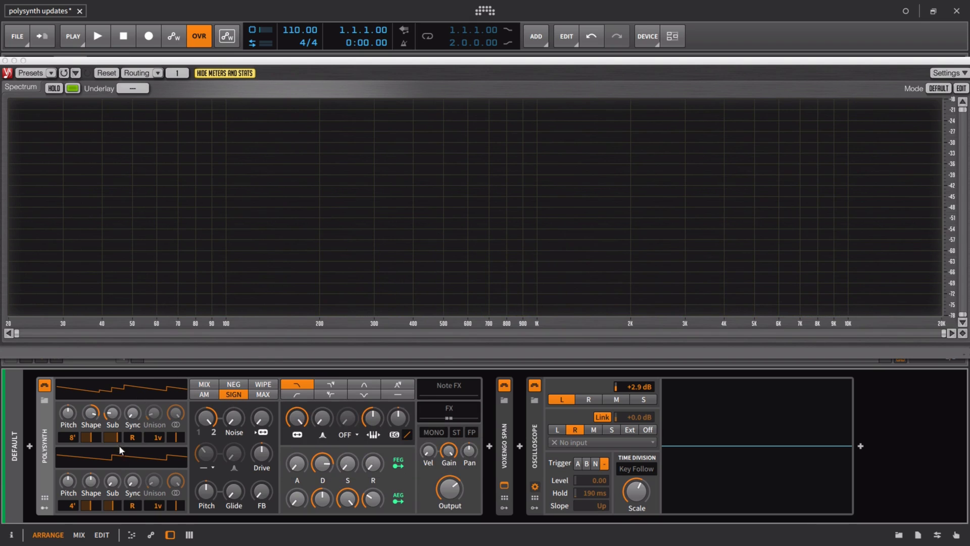
left_click_drag(116, 437, 113, 459)
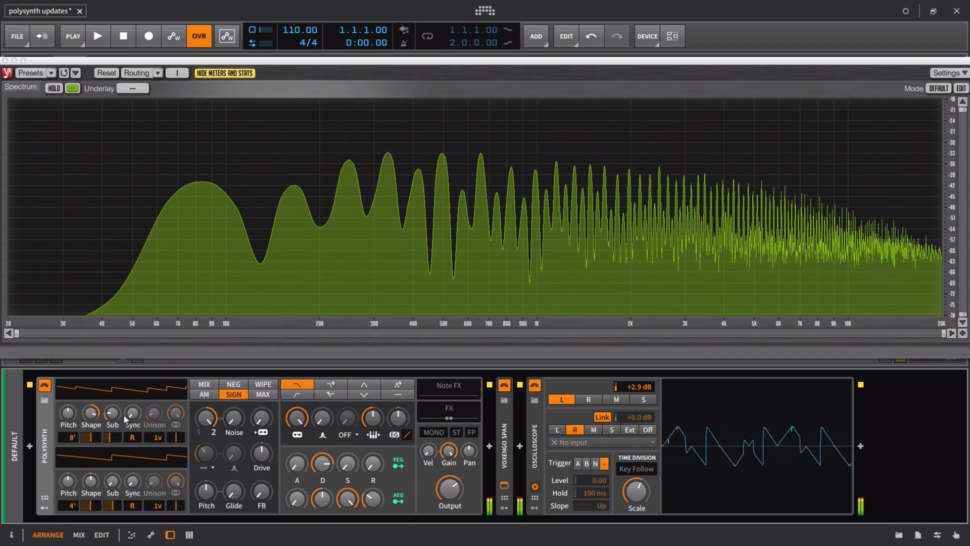
left_click_drag(132, 413, 91, 395)
left_click_drag(91, 437, 91, 431)
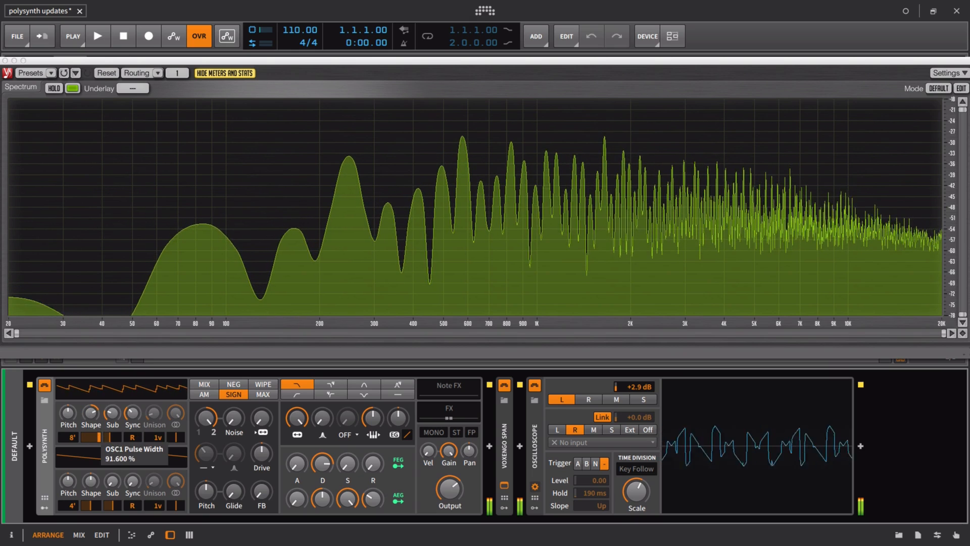
Step: Set oscillator 1 to 3 unison voices with detune and stereo spread, and lower the oscillator mix to about 42 %
left_click_drag(158, 437, 136, 412)
left_click(153, 413)
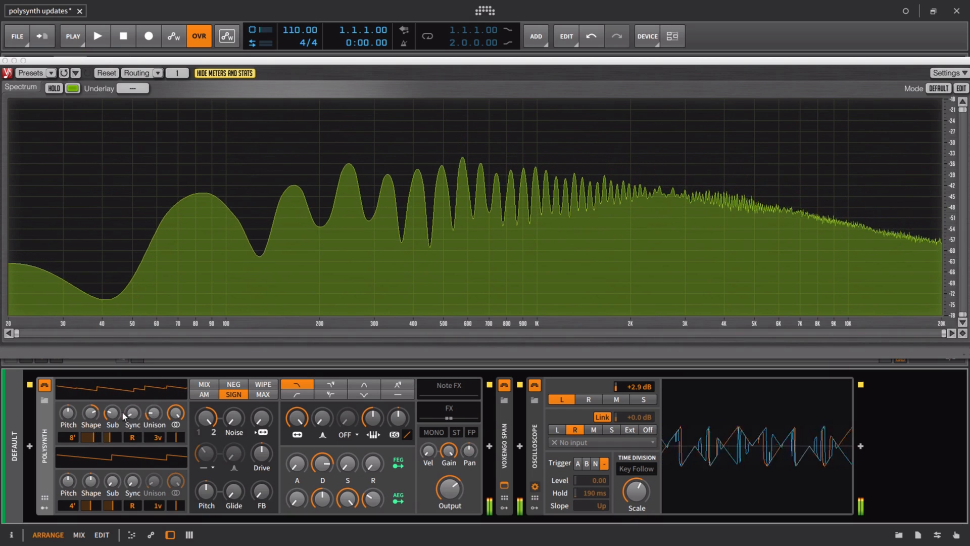
left_click(202, 429)
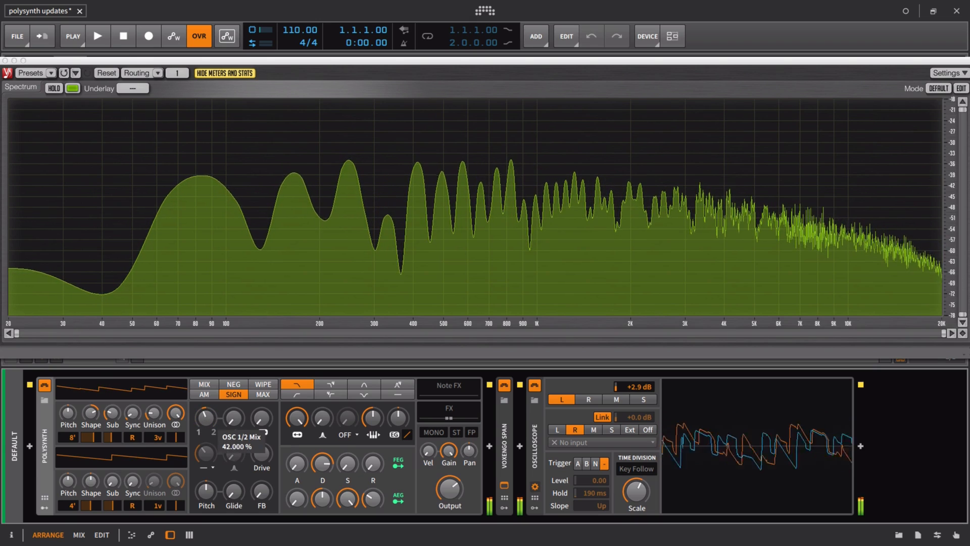
left_click_drag(216, 428, 216, 429)
scroll(216, 428, "down", 2)
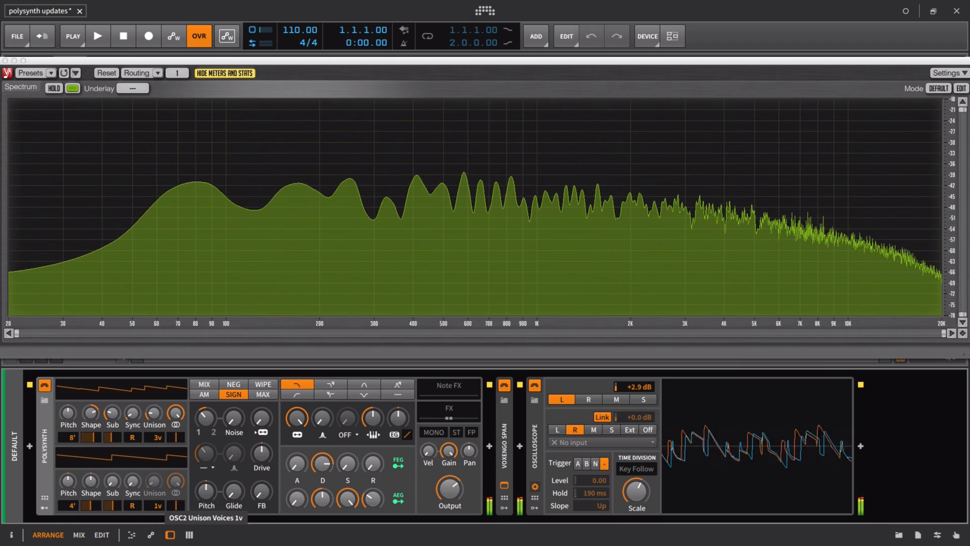
Step: Set oscillator 2 to 2' with 2 unison voices and a sync of about 14.4, and adjust its shape and unison spread
left_click_drag(156, 506, 156, 540)
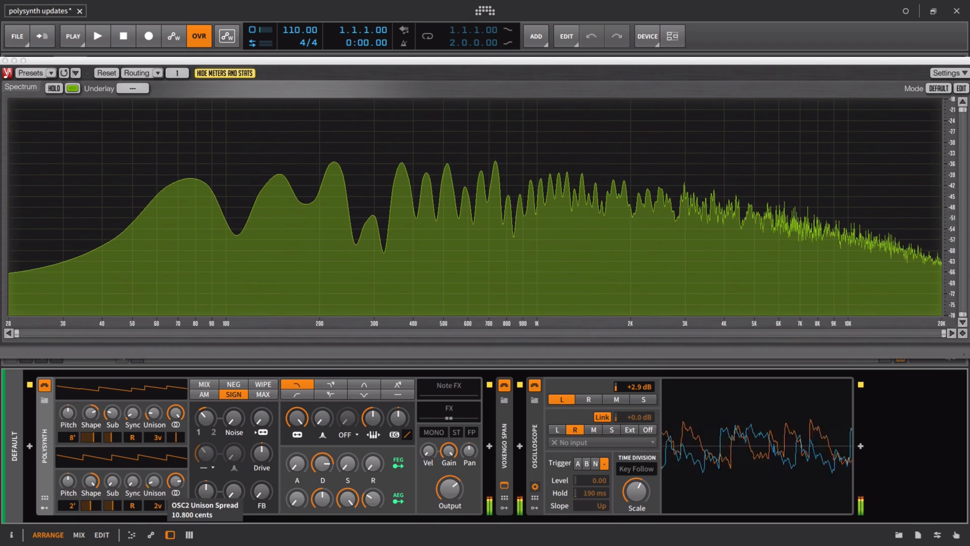
mouse_move(133, 481)
left_mouse_down()
mouse_move(132, 467)
mouse_move(132, 483)
left_mouse_up()
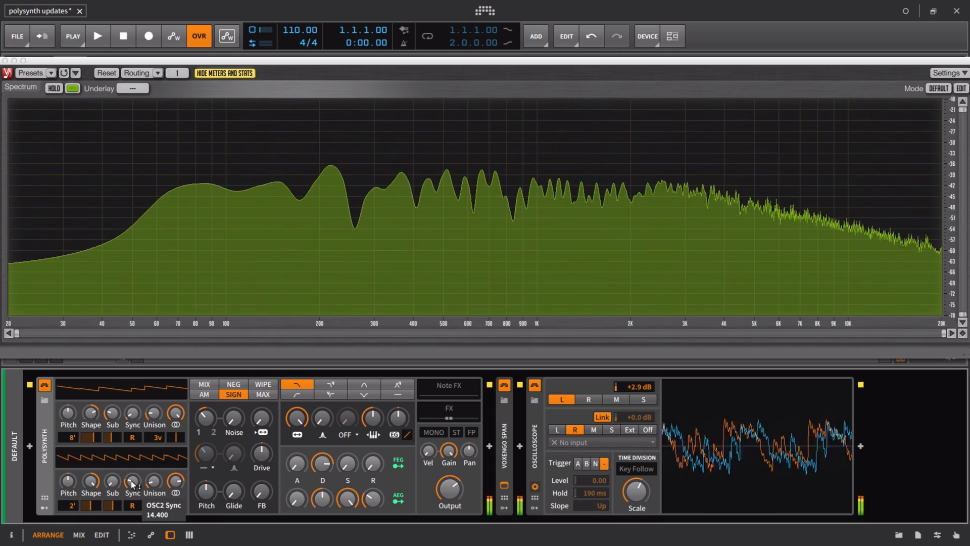
Step: Compare the MIX and SIGN blend modes with a centred oscillator mix, ending on SIGN with the mix moved towards oscillator 1
mouse_move(208, 423)
left_mouse_down()
mouse_move(208, 432)
mouse_move(208, 418)
left_mouse_up()
left_click(206, 385)
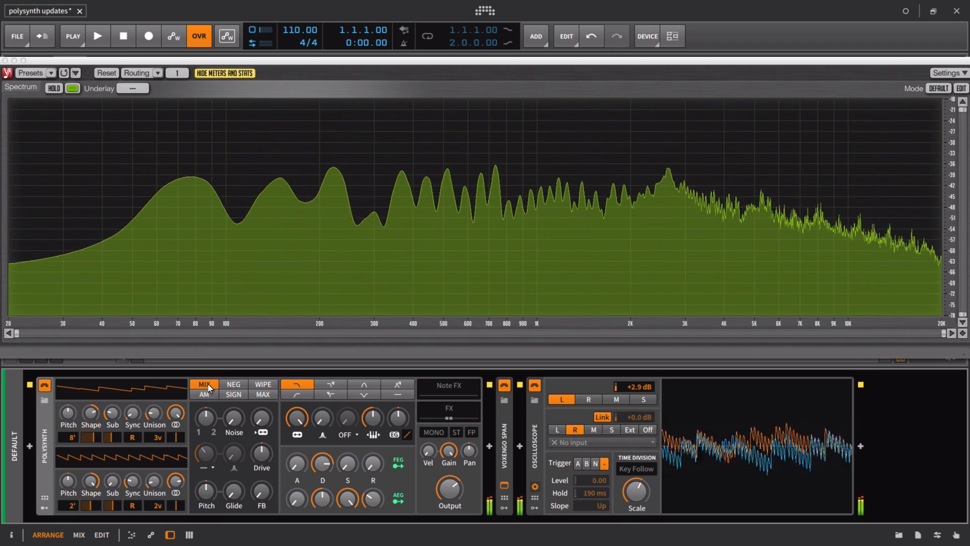
left_click(234, 394)
left_click_drag(206, 420, 213, 415)
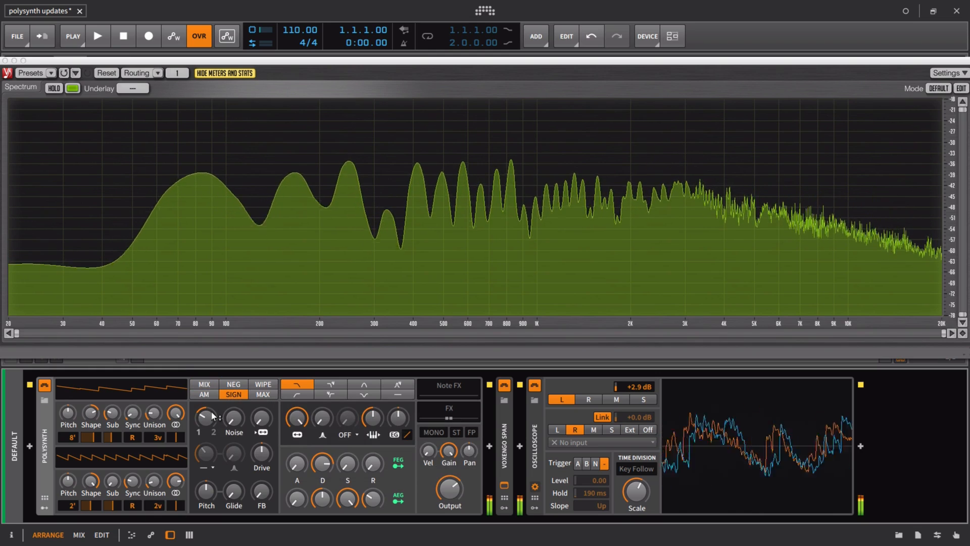
mouse_move(213, 416)
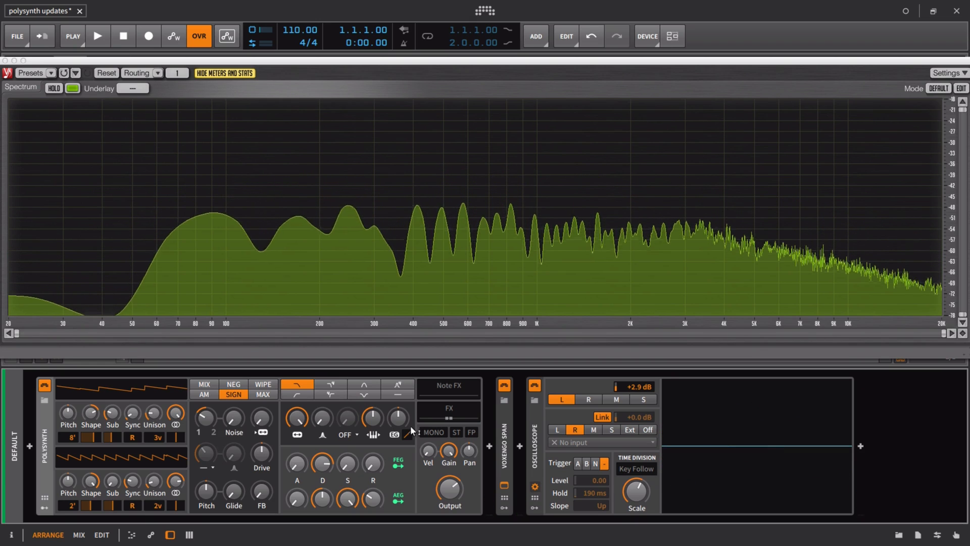
left_click(429, 431)
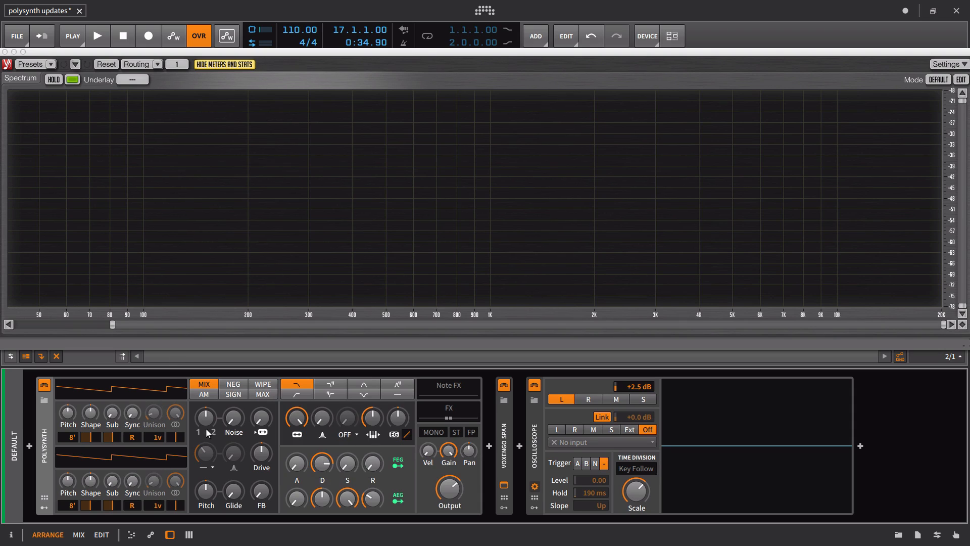
Step: Move the oscillator mix to 0 % and change oscillator 2's shape to a square wave
left_click_drag(210, 428, 210, 424)
mouse_move(206, 420)
left_mouse_down()
mouse_move(206, 399)
mouse_move(208, 417)
left_mouse_up()
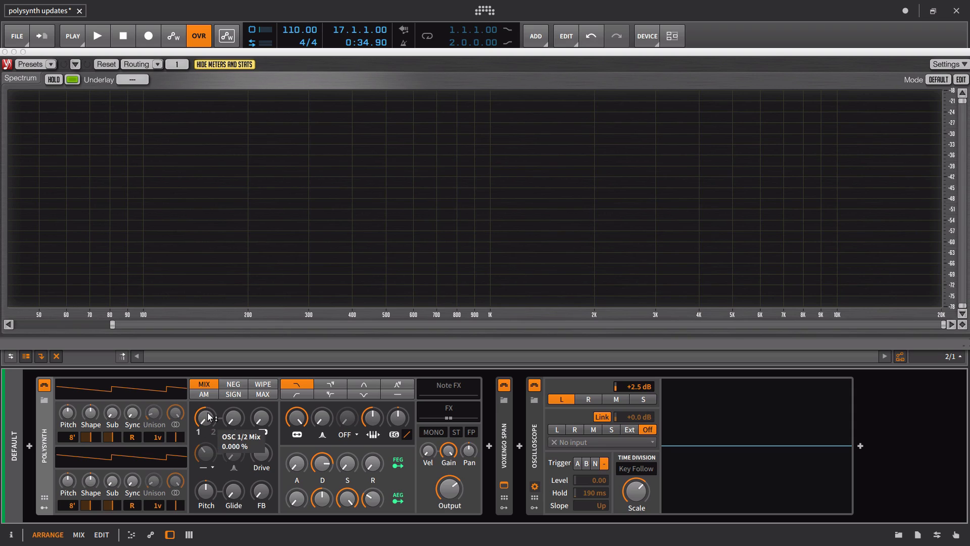
left_click_drag(90, 480, 90, 464)
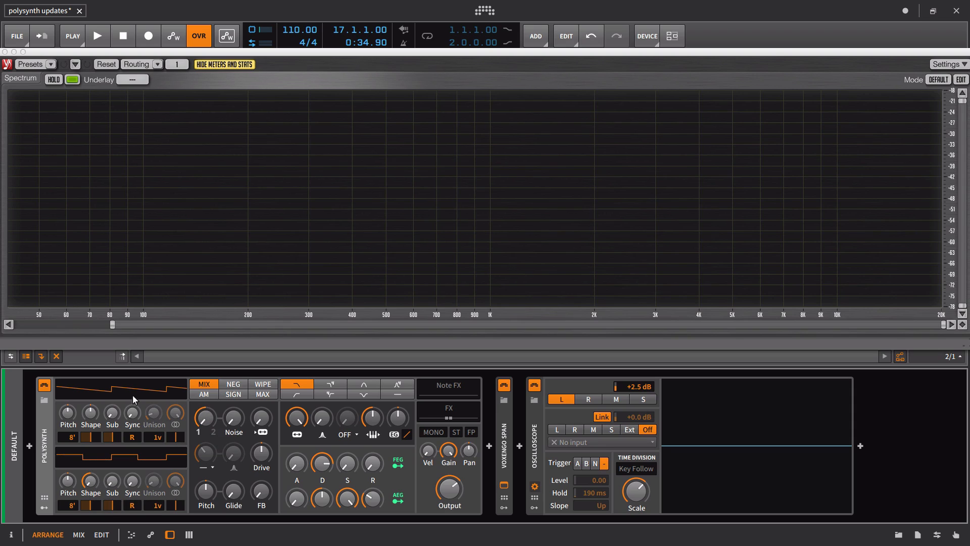
Step: Sweep the oscillator mix in MIX mode, and compare MAX with MIX at full oscillator 1, ending on MAX
double_click(200, 426)
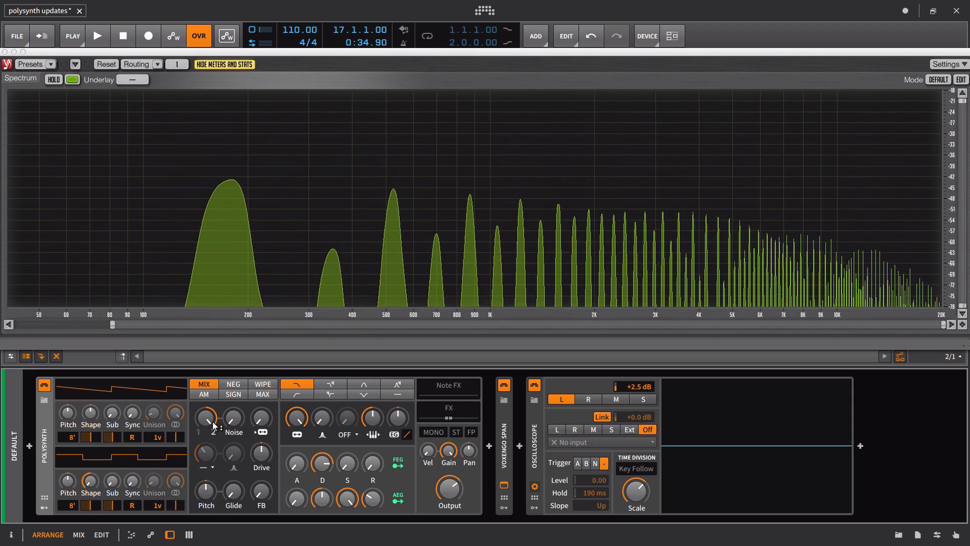
left_click(264, 394)
left_click_drag(204, 421, 206, 420)
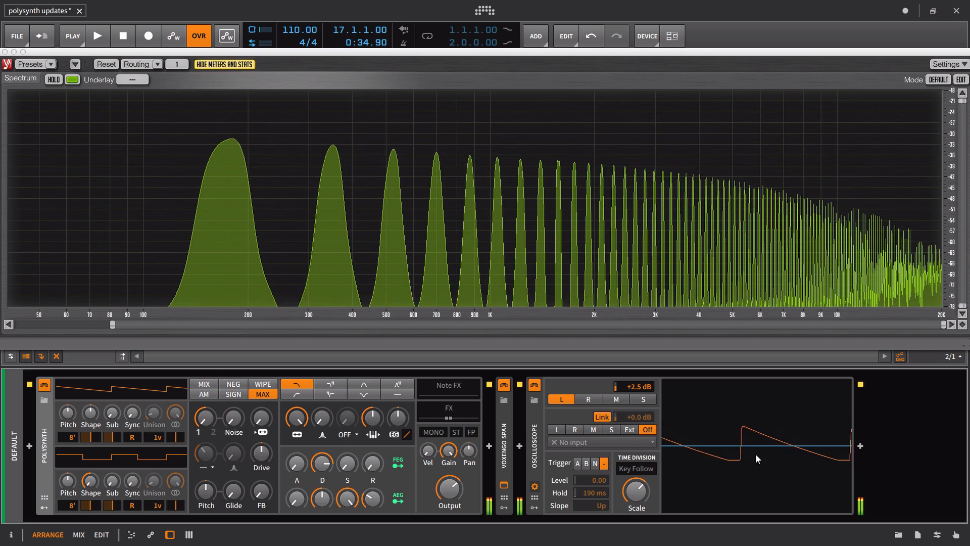
left_click(205, 384)
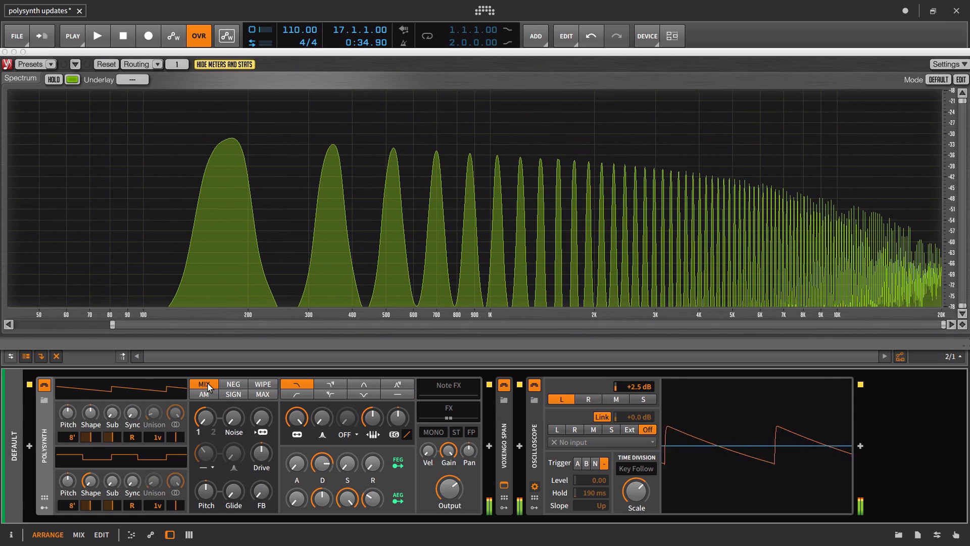
left_click(262, 394)
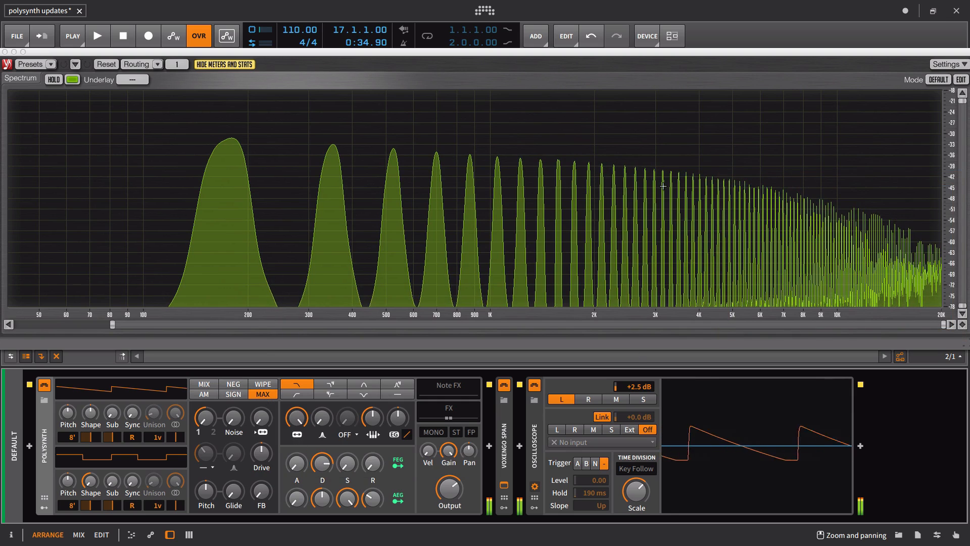
Step: Compare MAX at full oscillator 2 with MIX at a centred mix, freezing the oscilloscope, and end on MAX with full oscillator 2
mouse_move(204, 417)
left_mouse_down()
mouse_move(204, 439)
mouse_move(204, 403)
left_mouse_up()
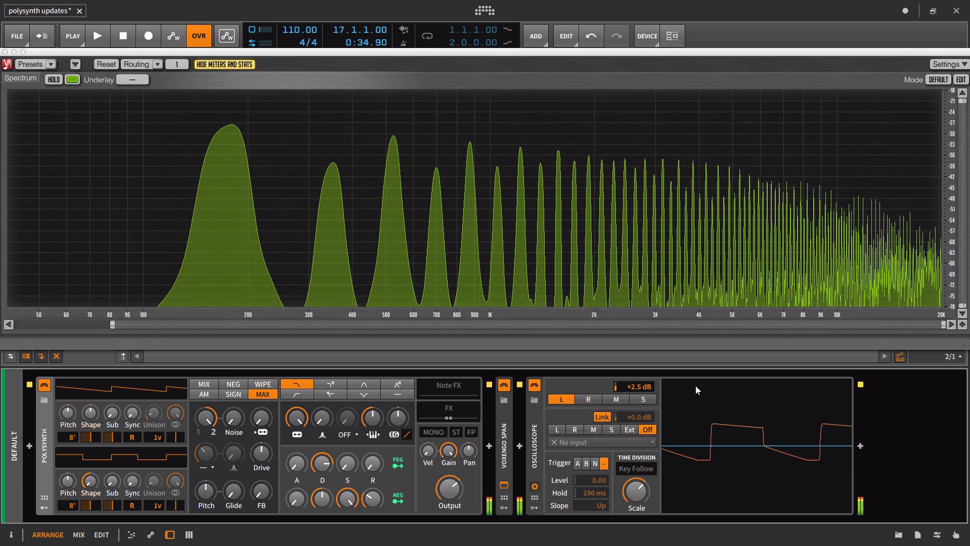
left_click(704, 394)
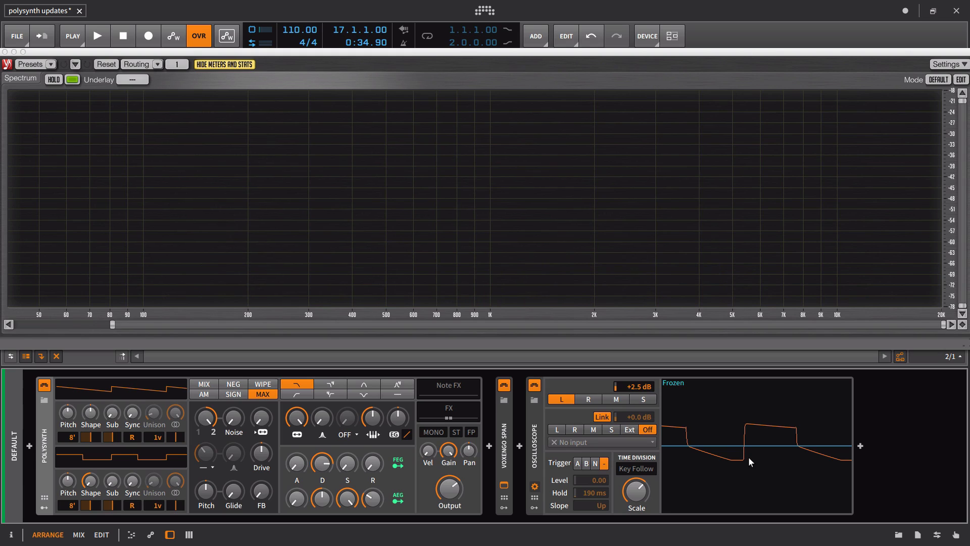
left_click(204, 385)
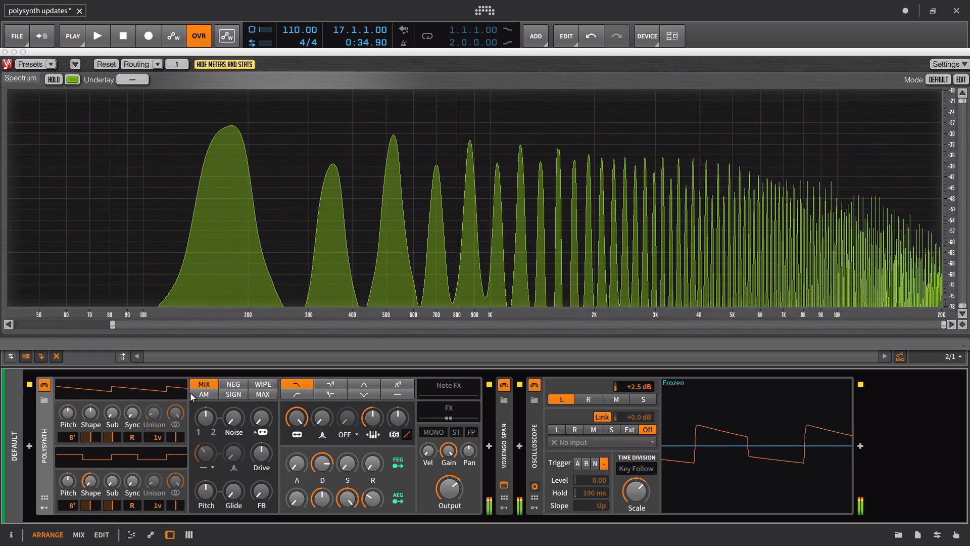
left_click(263, 394)
left_click_drag(205, 418, 206, 398)
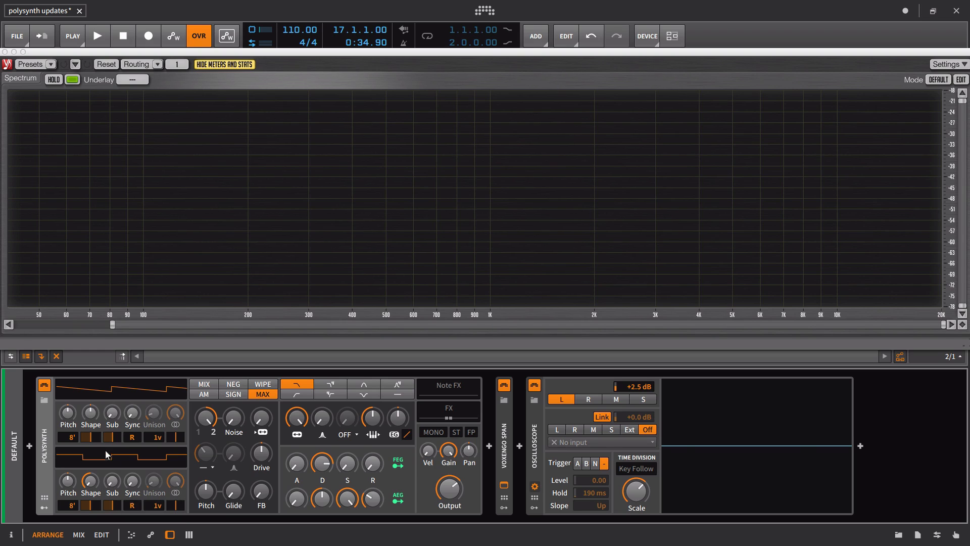
Step: Set oscillator 1's octave to 2' and oscillator 2's octave to 16'
left_click_drag(72, 438, 72, 426)
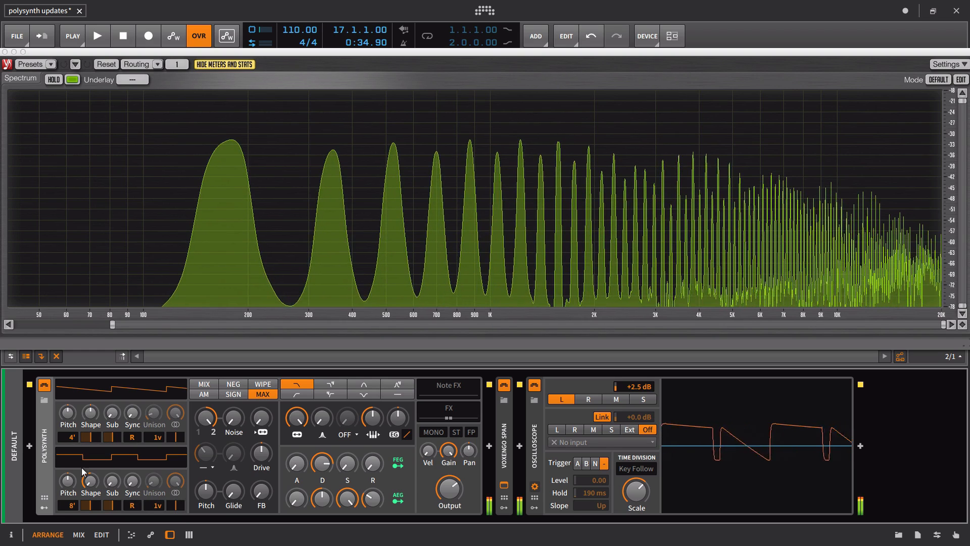
mouse_move(72, 505)
left_mouse_down()
mouse_move(72, 492)
mouse_move(73, 512)
left_mouse_up()
left_click_drag(67, 433, 68, 434)
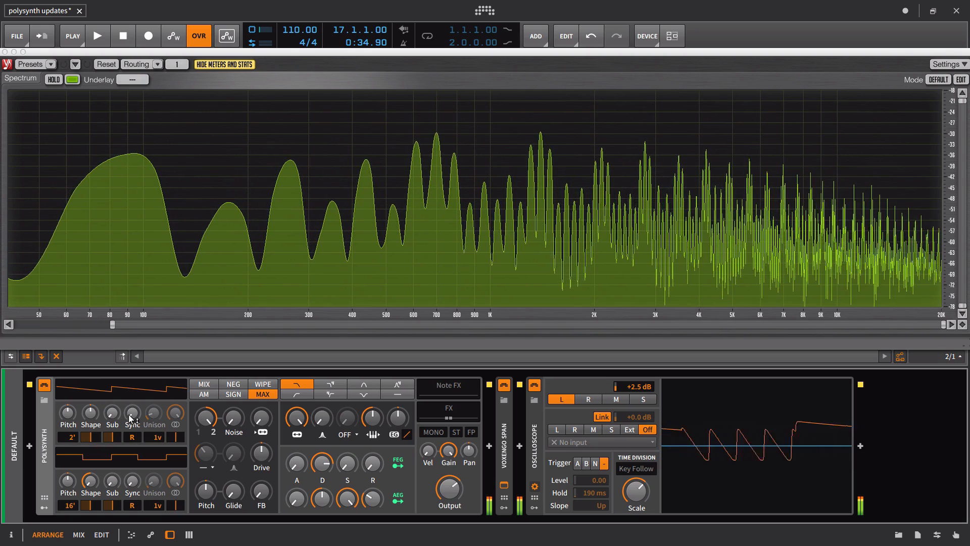
Step: Raise oscillator 1's sync and shape, and set unison to 14 voices on oscillator 1 and 2 voices on oscillator 2
left_click_drag(130, 418, 91, 408)
left_click_drag(151, 442, 204, 418)
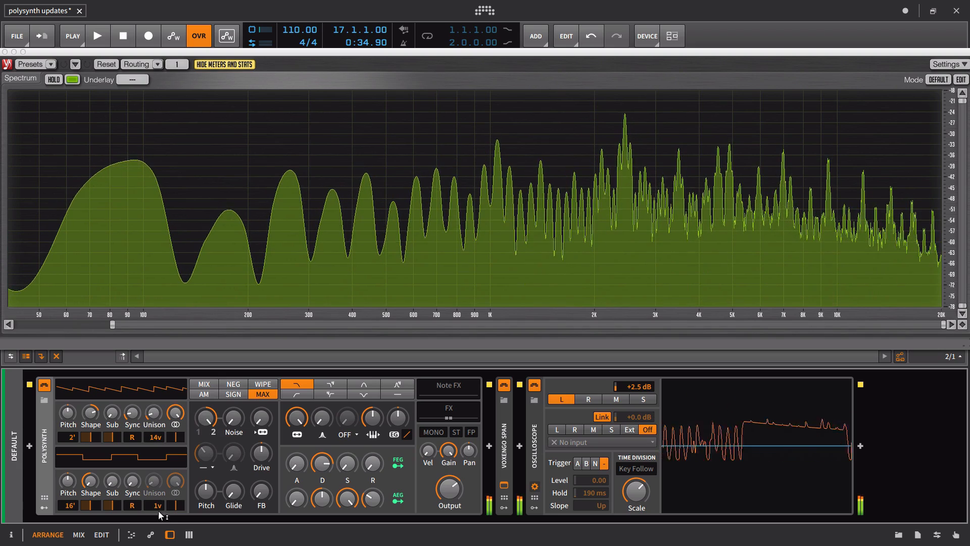
left_click_drag(157, 508, 158, 510)
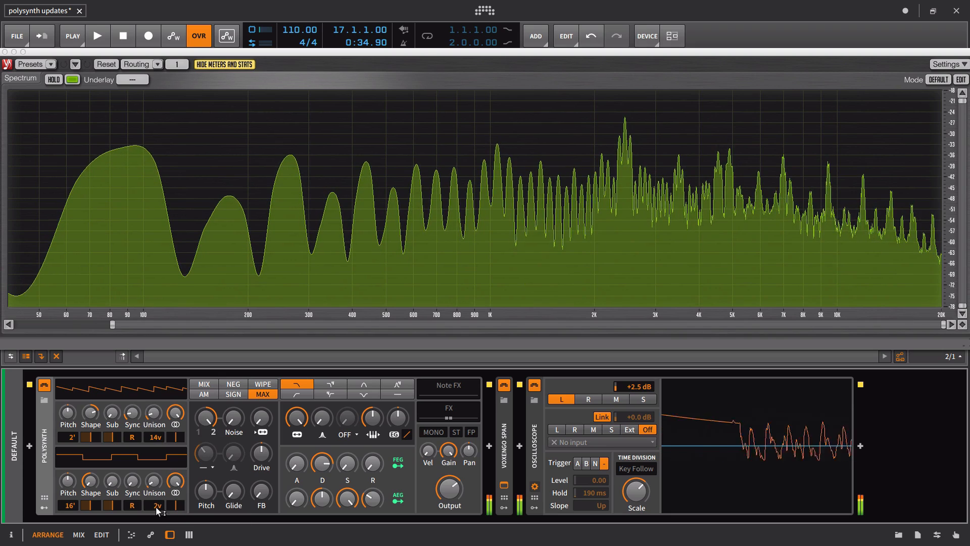
Step: Set oscillator 1 to 16' with some sub, and oscillator 2 to 4' with 6 unison voices
left_click_drag(74, 437, 74, 439)
left_click_drag(69, 505, 109, 497)
left_click_drag(108, 436, 109, 436)
left_click_drag(154, 504, 154, 478)
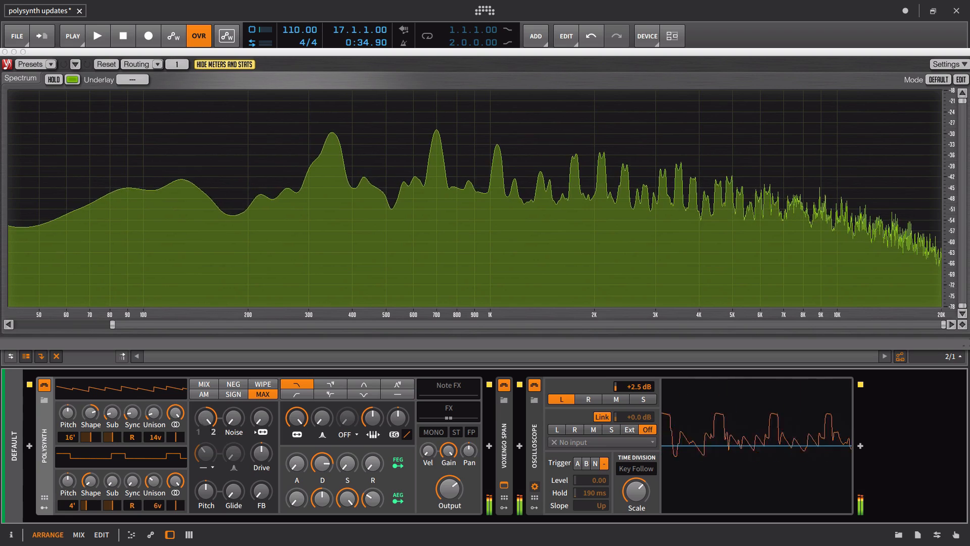
Step: Return the oscillator mix fully to oscillator 1, and adjust oscillator 1's pulse and sub widths and oscillator 2's sync
left_click_drag(234, 417, 234, 417)
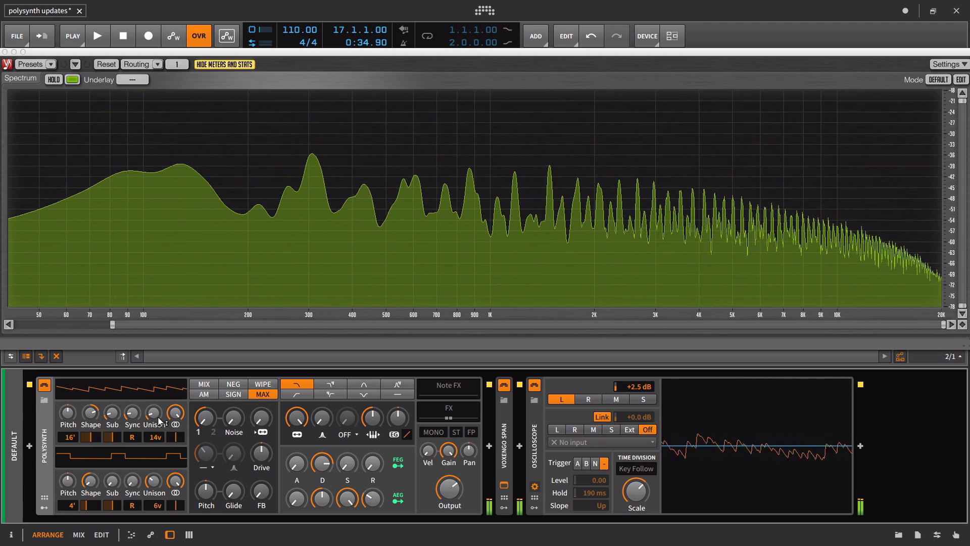
left_click_drag(156, 441, 157, 440)
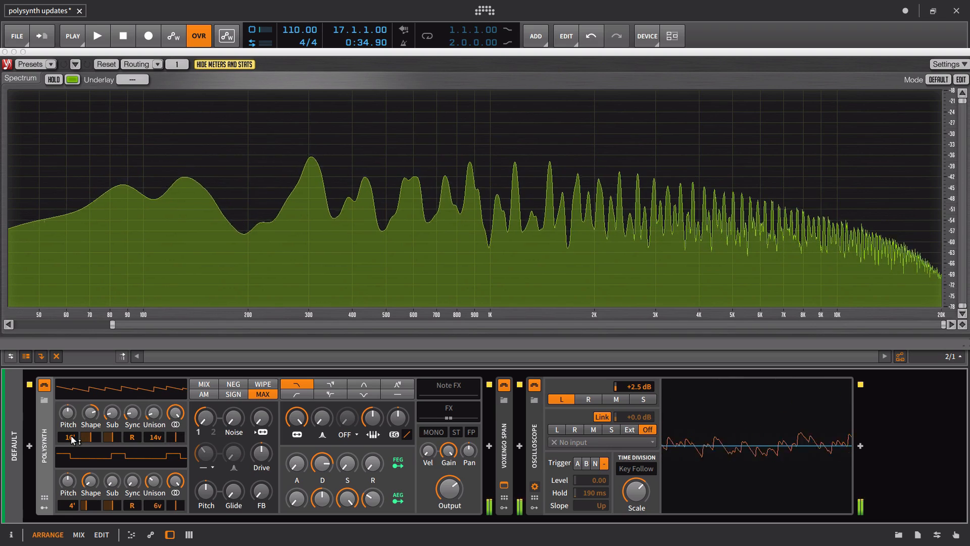
left_click_drag(69, 436, 70, 437)
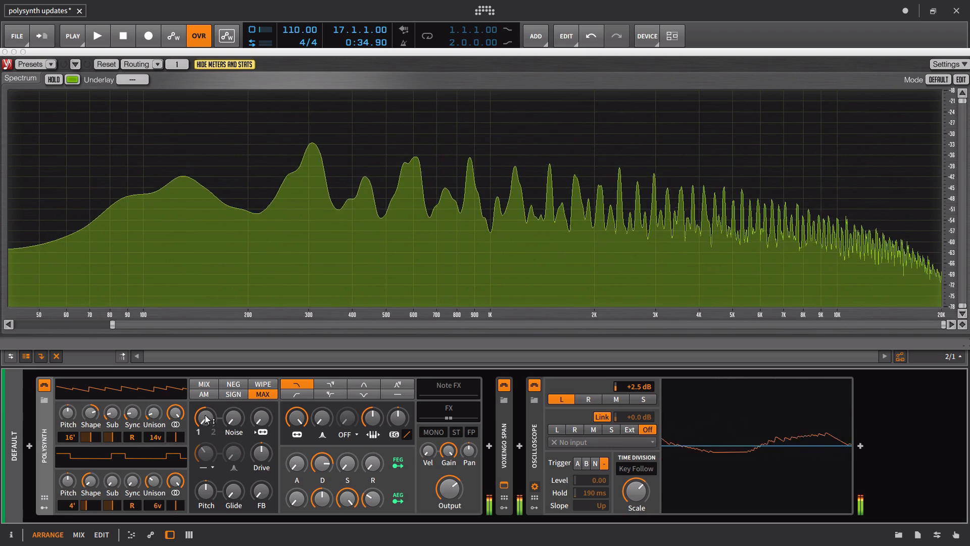
left_click_drag(156, 418, 170, 433)
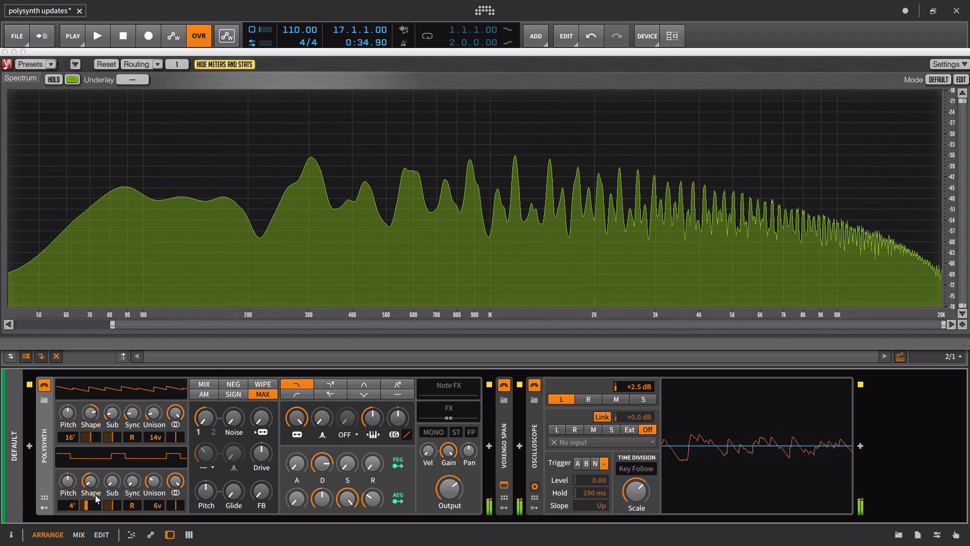
left_click_drag(89, 439, 128, 439)
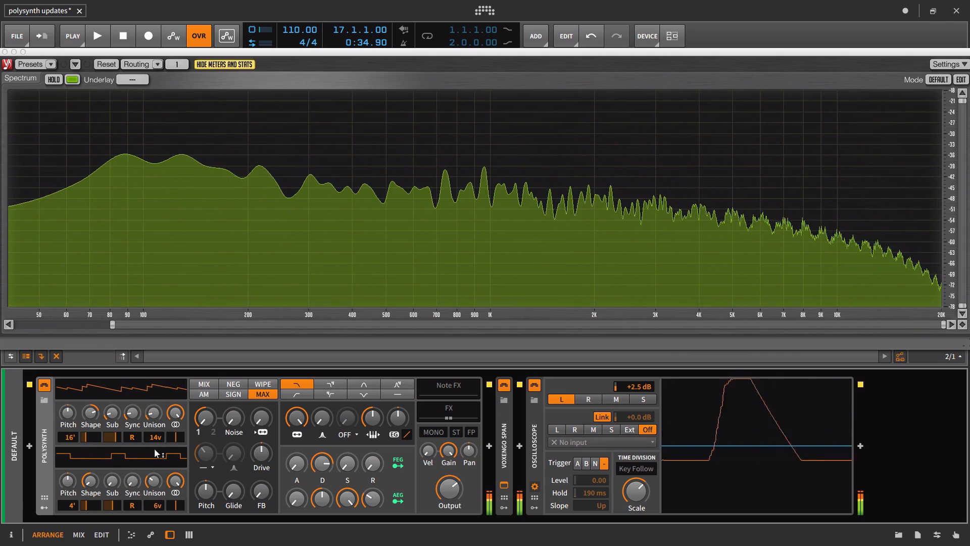
left_click_drag(132, 480, 132, 470)
Step: Sweep the oscillator mix between the two oscillators in MAX mode, ending on oscillator 1, and lower the drive slightly
left_click_drag(204, 417, 204, 408)
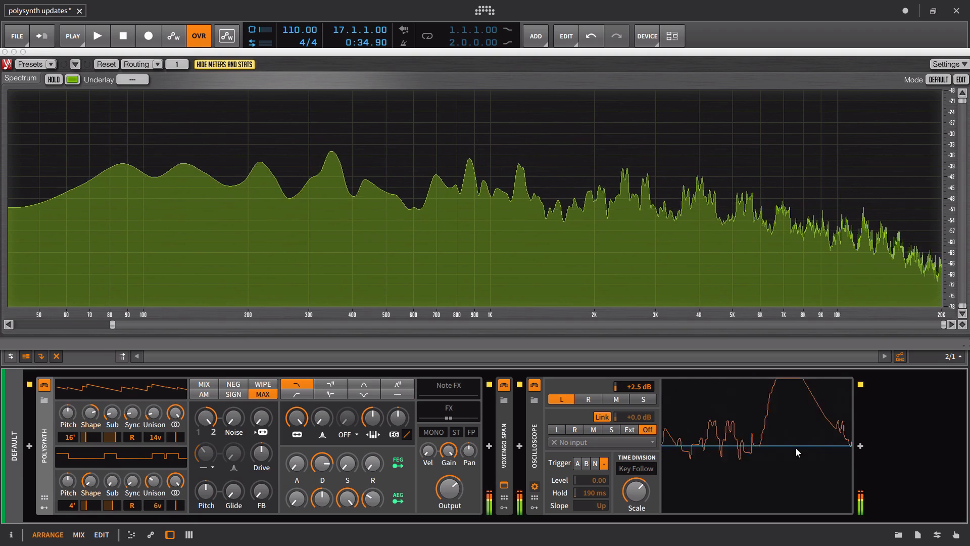
left_click_drag(205, 418, 205, 454)
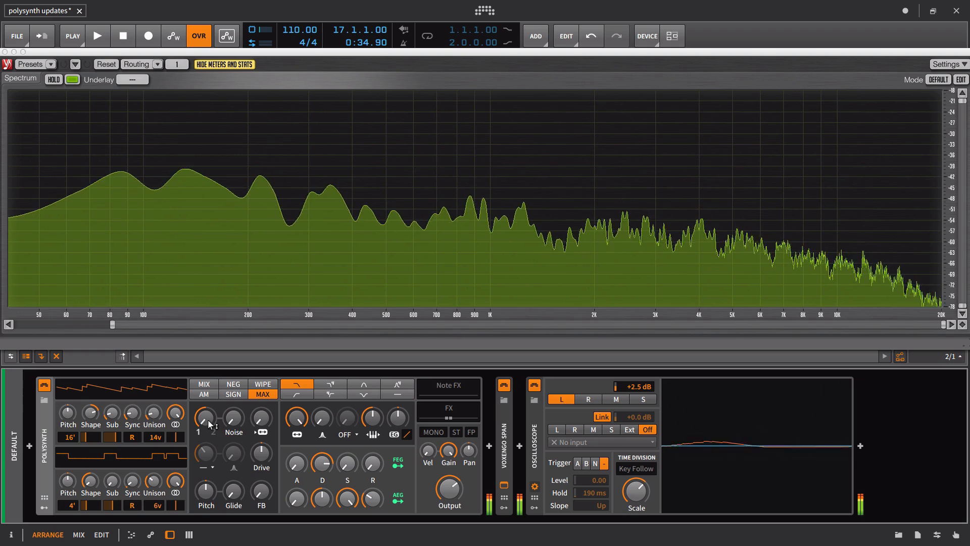
left_click_drag(206, 419, 206, 376)
left_click_drag(204, 417, 204, 455)
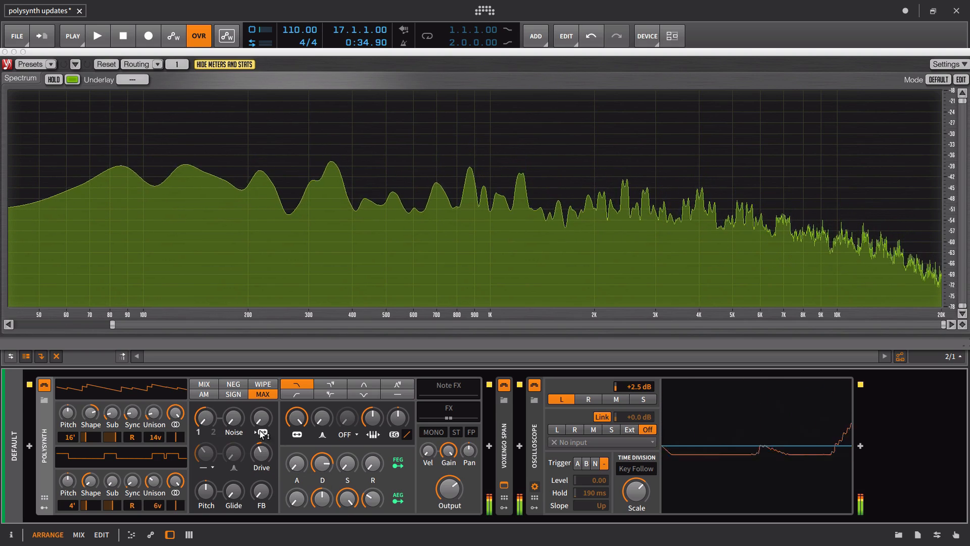
Step: Show the Polysynth's modulators, map the ADSR envelope to the oscillator mix, and set its attack to 0 %
left_click(45, 506)
left_click(79, 441)
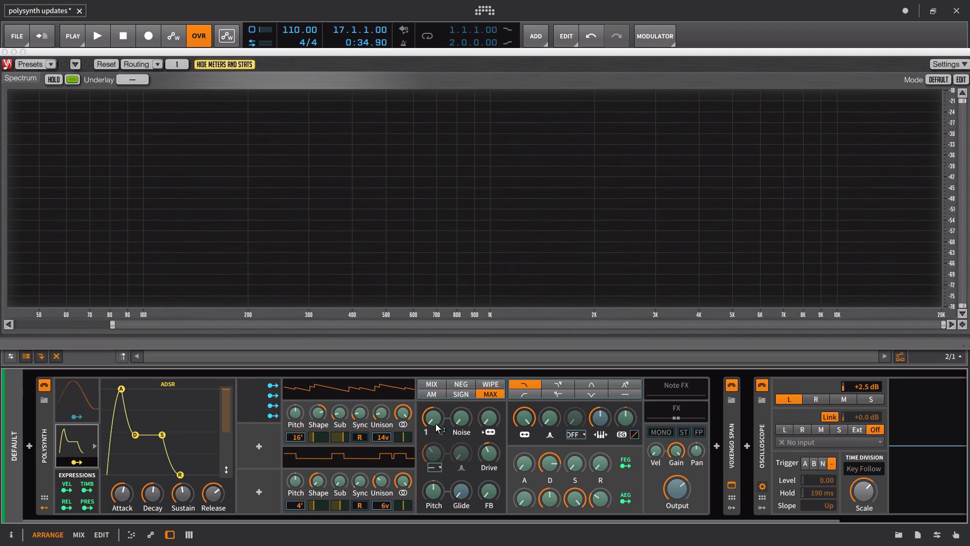
left_click_drag(436, 424, 435, 369)
left_click(76, 462)
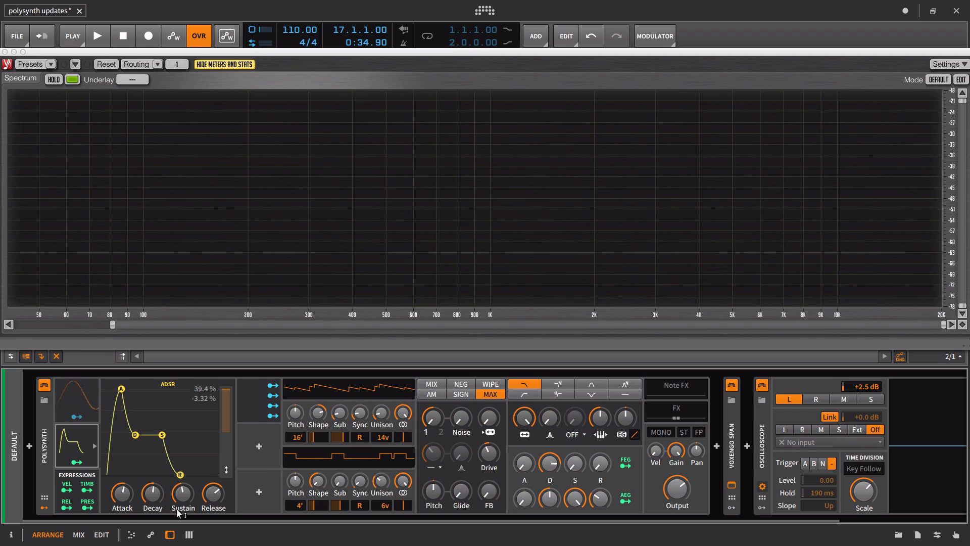
left_click_drag(122, 493, 122, 526)
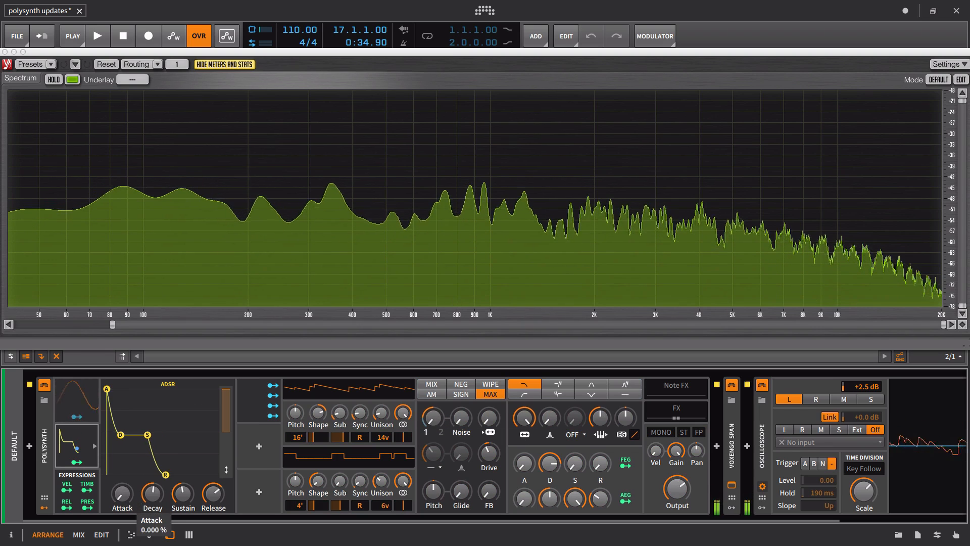
Step: Lower the ADSR modulator's sustain and tune its decay, lengthen the amplitude envelope's release, and raise oscillator 2's sync
left_click_drag(152, 493, 183, 512)
left_click_drag(600, 498, 600, 497)
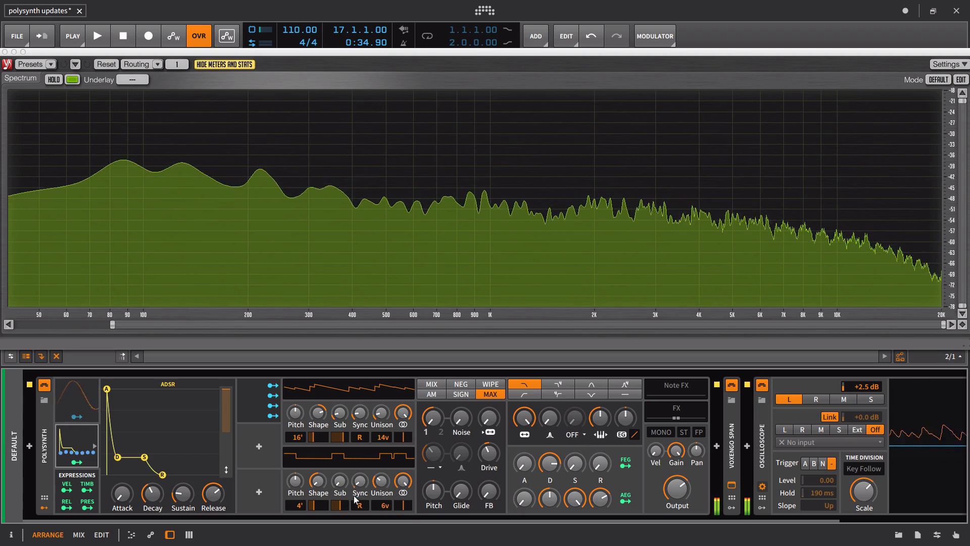
mouse_move(359, 482)
left_mouse_down()
mouse_move(359, 457)
mouse_move(359, 477)
left_mouse_up()
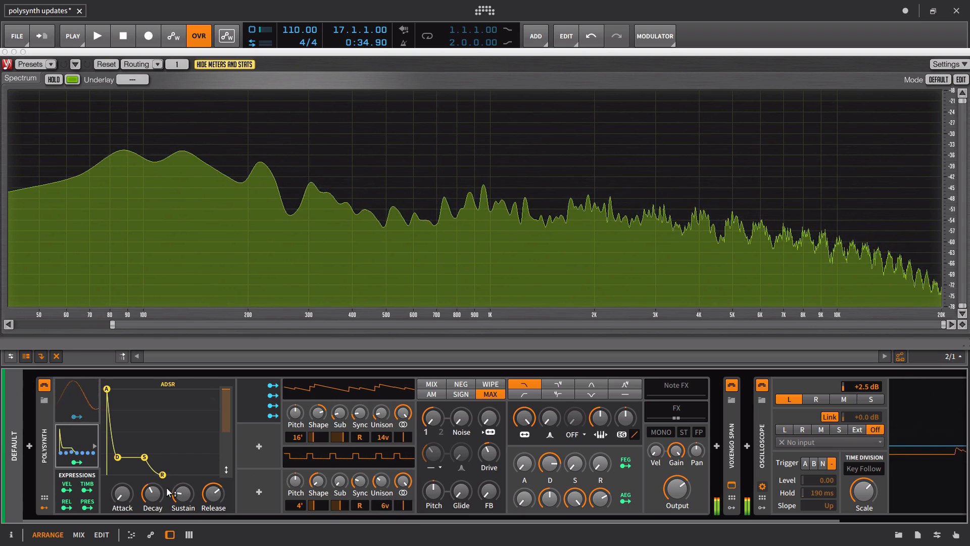
left_click_drag(152, 492, 159, 494)
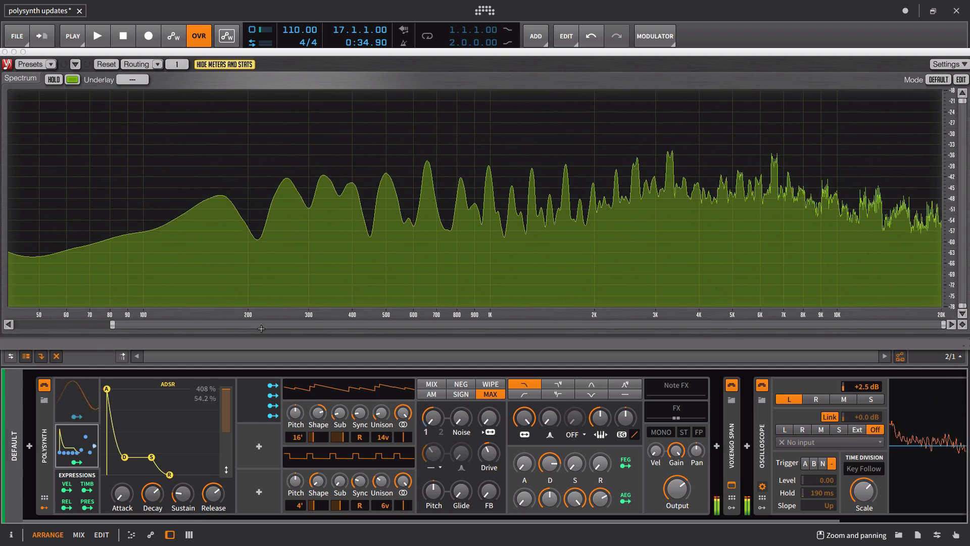
Step: Compare the MIX blend mode against MAX, return to MAX, and hide the Polysynth's modulators
left_click(433, 384)
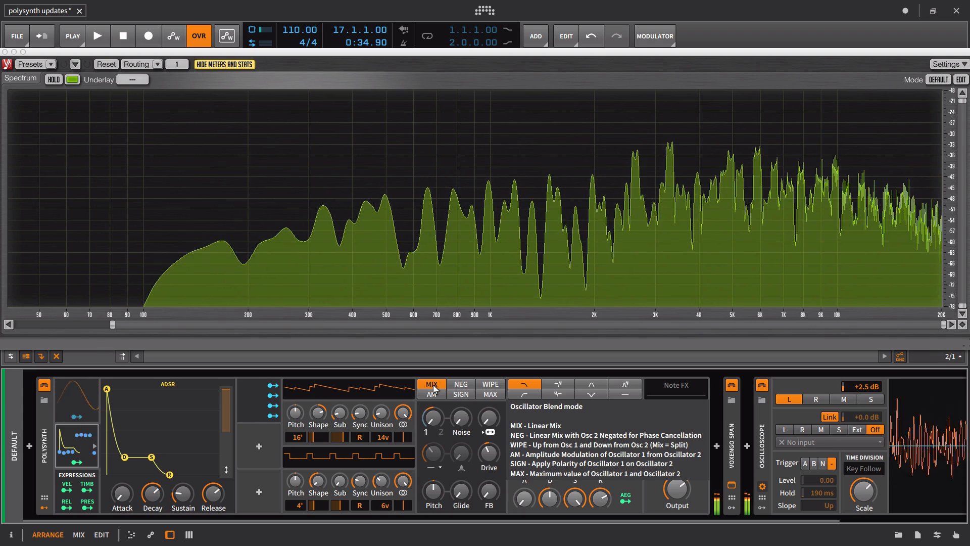
left_click(491, 395)
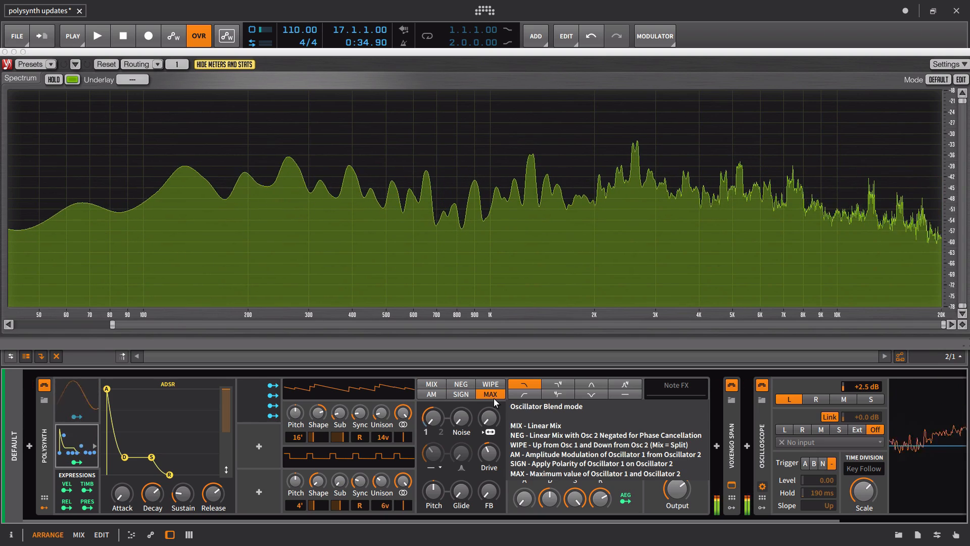
left_click(44, 508)
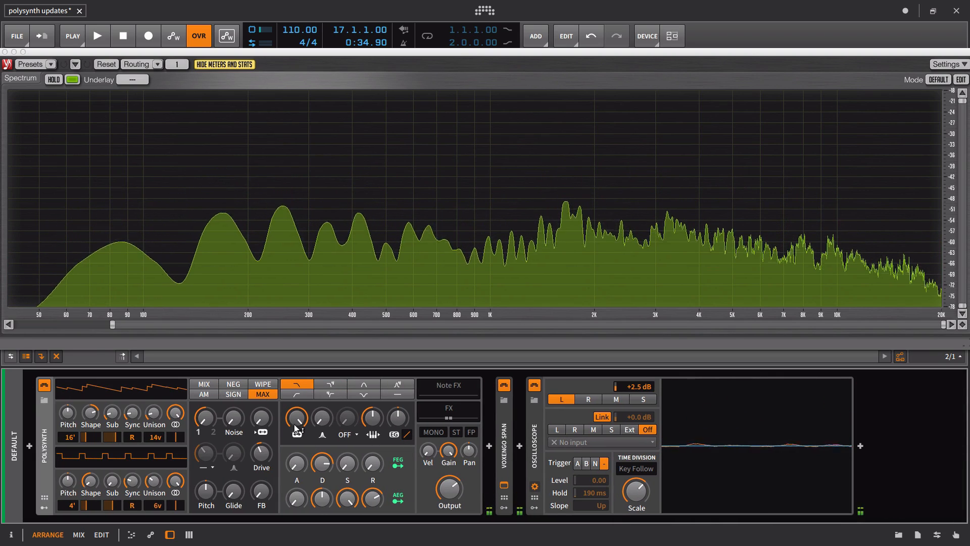
Step: Switch to the second low-pass filter type, set resonance to about 53 %, raise the envelope amount, and adjust the filter envelope's decay and release
left_click(331, 387)
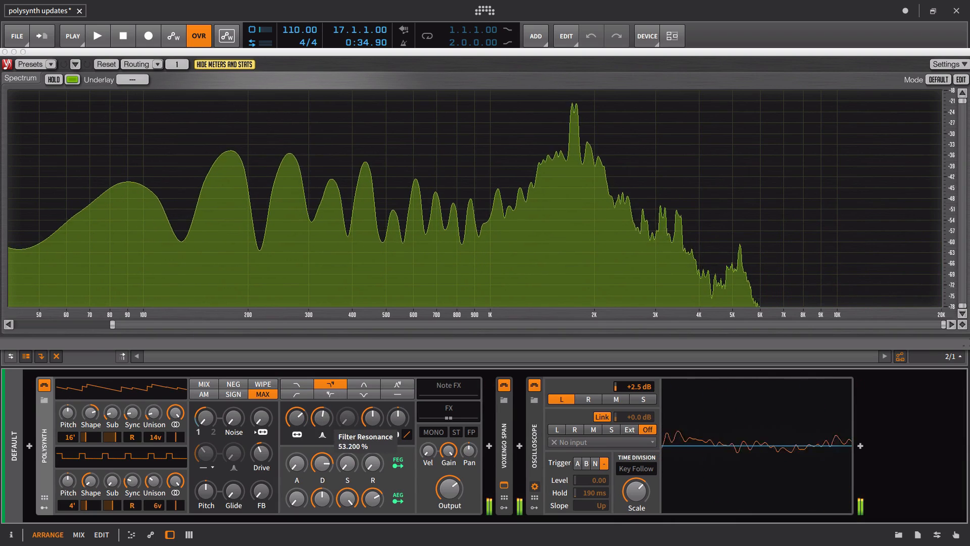
left_click_drag(322, 417, 322, 426)
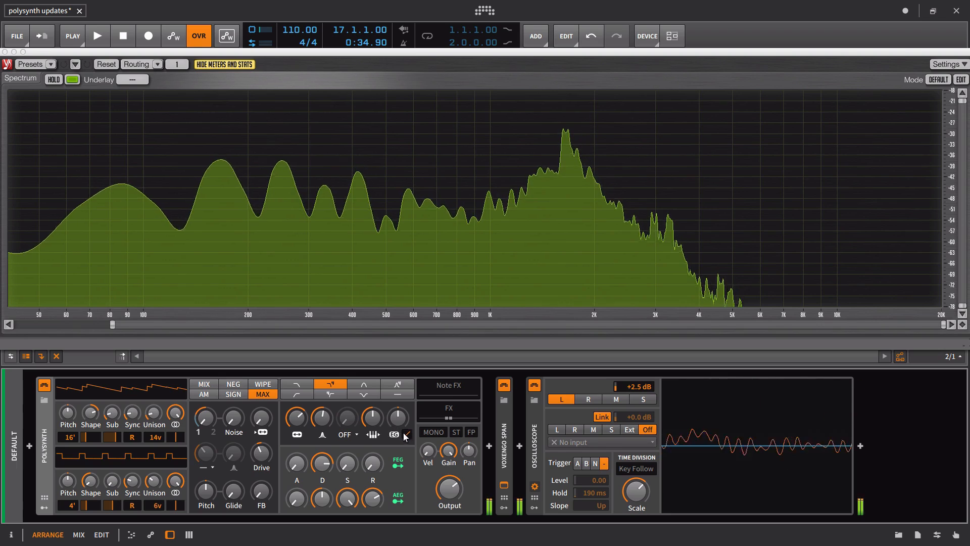
left_click_drag(404, 435, 404, 410)
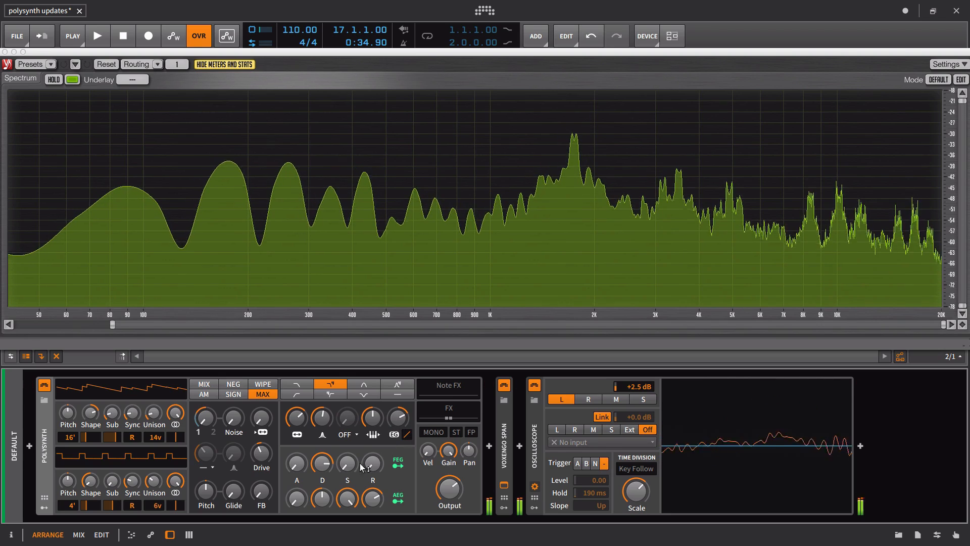
left_click_drag(322, 467, 379, 467)
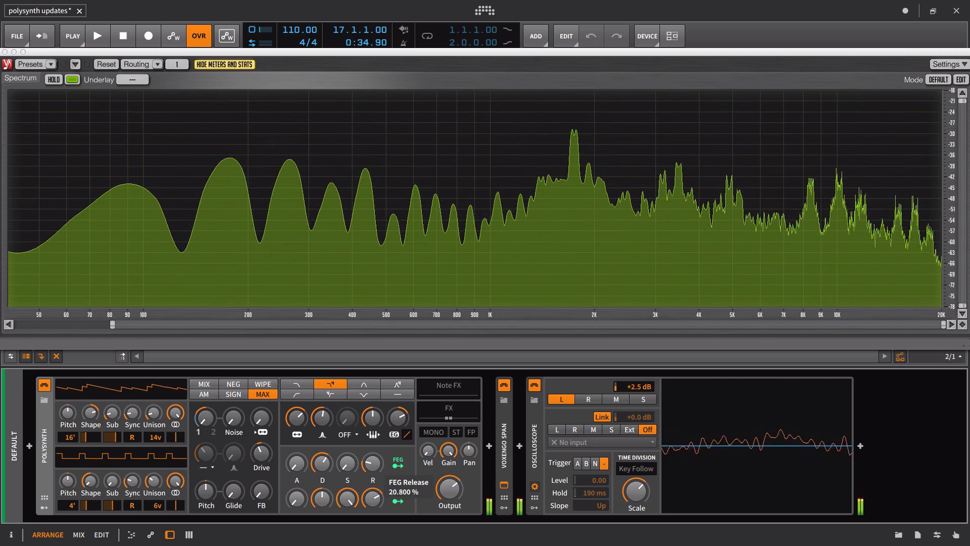
left_click_drag(303, 466, 303, 452)
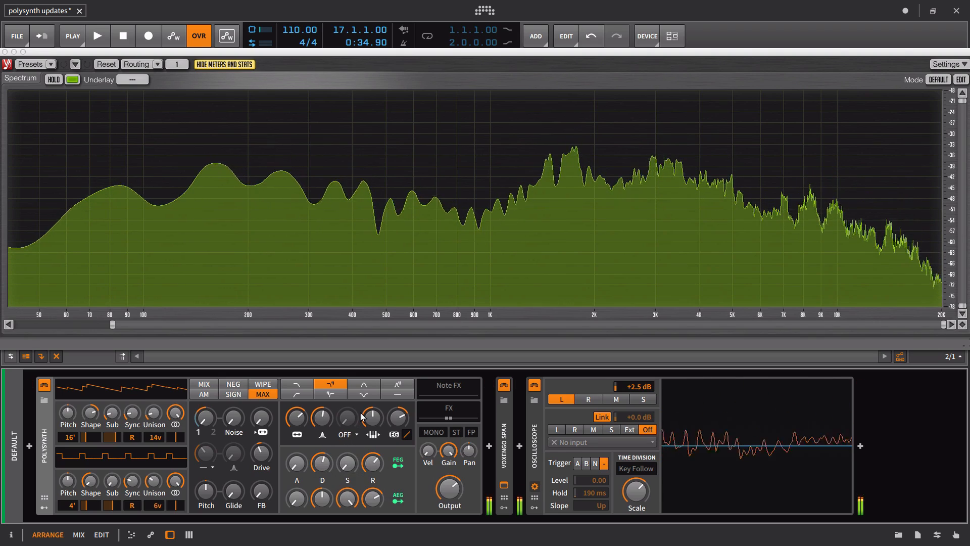
Step: Set the filter waveshaper to WRIP with some drive, and switch the filter envelope to the curved shape
left_click(345, 435)
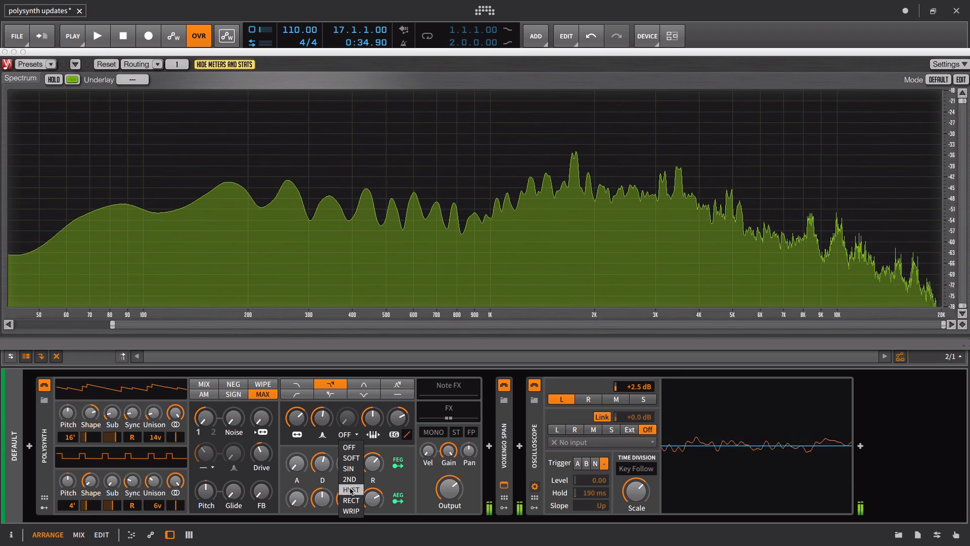
left_click(350, 510)
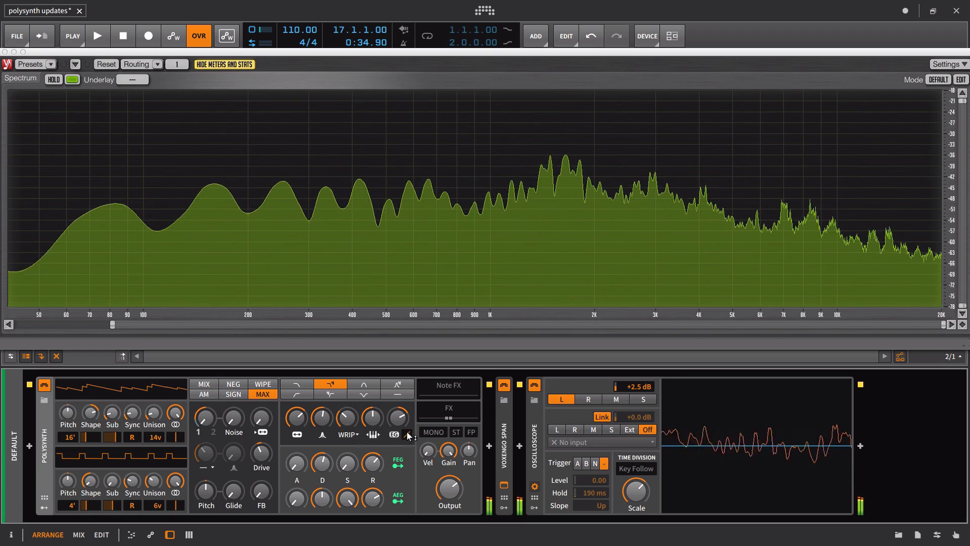
left_click_drag(407, 434, 408, 438)
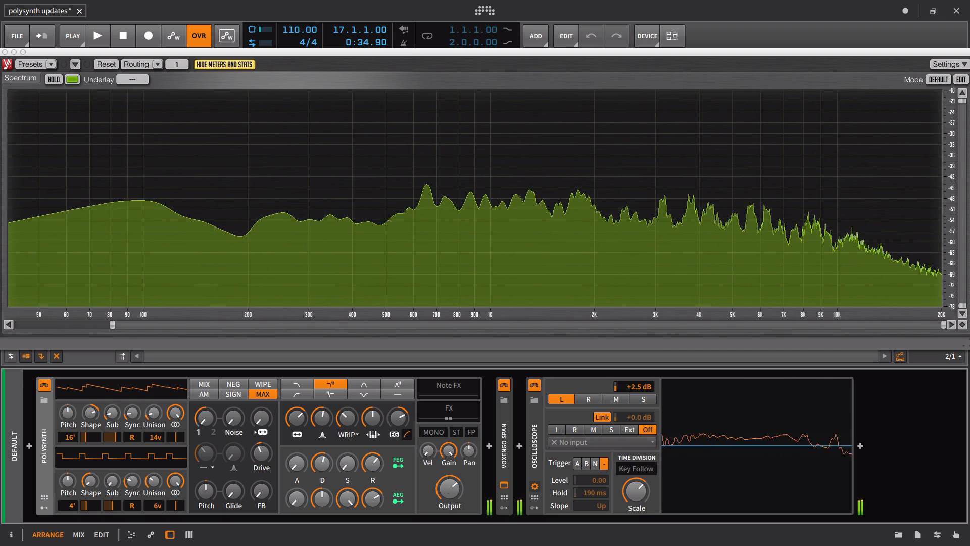
Step: Raise the synth's output level slightly, adjust the waveshaper drive, and switch the waveshaper to 2ND
left_click_drag(450, 488, 449, 468)
left_click_drag(346, 417, 345, 438)
left_click(347, 436)
left_click(351, 479)
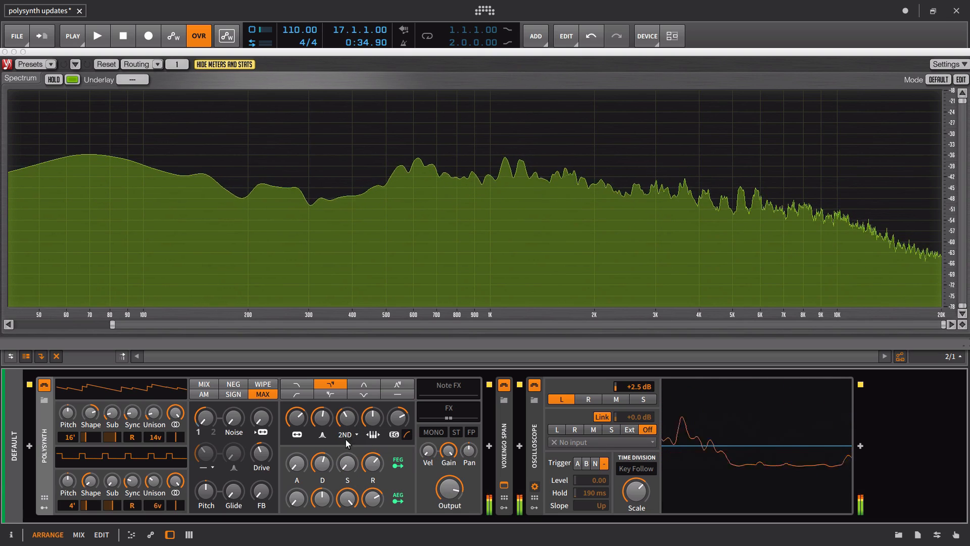
Step: Switch the waveshaper to HYST, adjust its drive, the filter cutoff and envelope amount, and set the FEG decay to 39.3 %
left_click(345, 437)
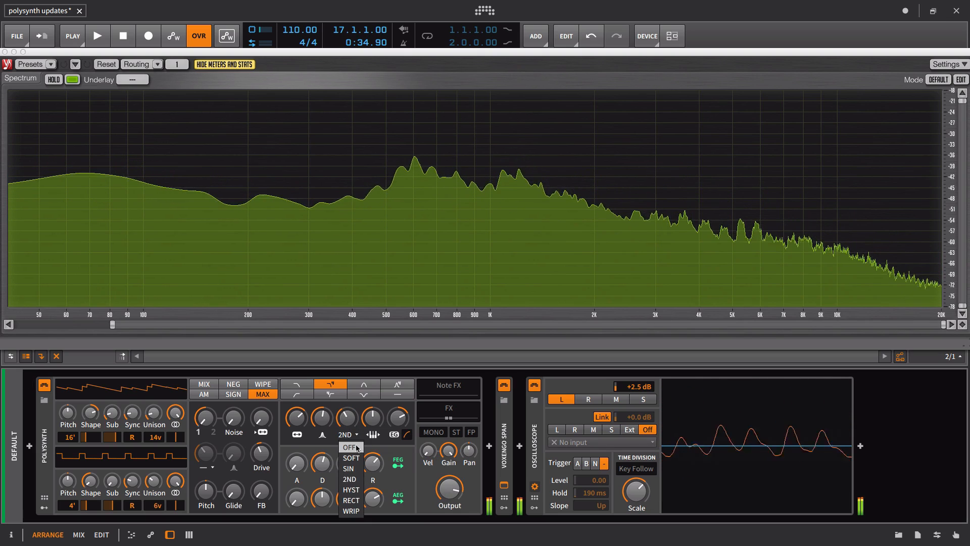
left_click(351, 490)
left_click_drag(347, 428, 399, 418)
left_click_drag(297, 419, 297, 425)
mouse_move(324, 465)
left_mouse_down()
mouse_move(324, 481)
mouse_move(324, 465)
left_mouse_up()
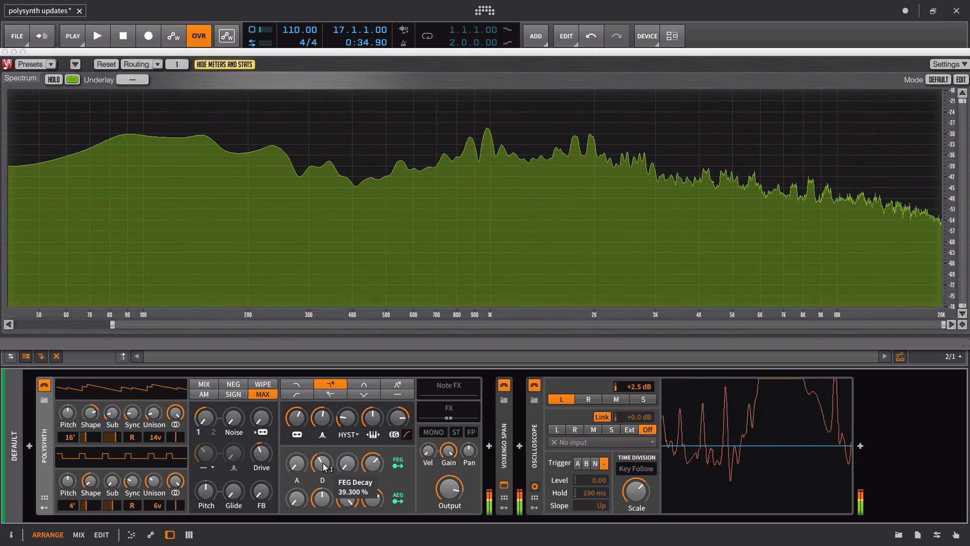
Step: Enable MONO with more glide, then try a global pitch change and reset it
left_click_drag(238, 507, 233, 496)
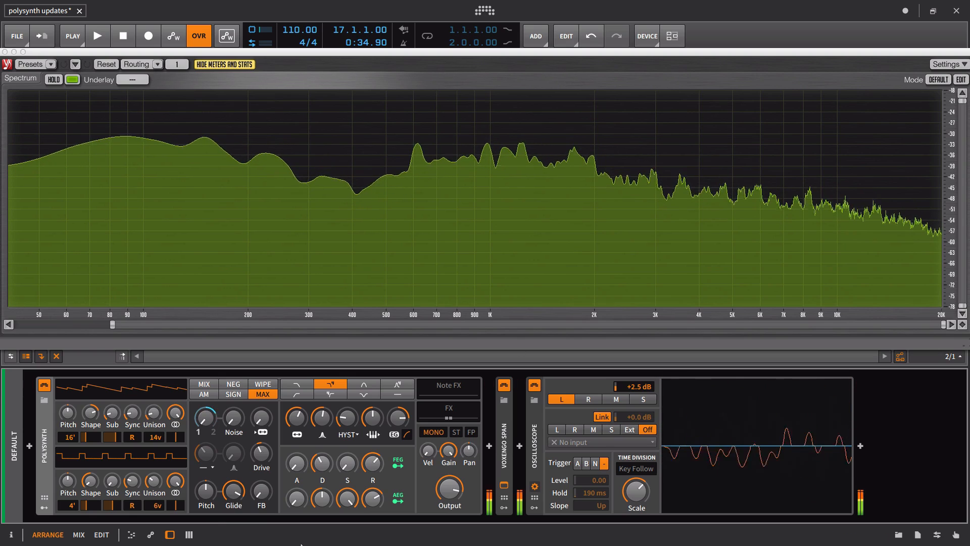
left_click_drag(207, 489, 231, 509)
double_click(205, 496)
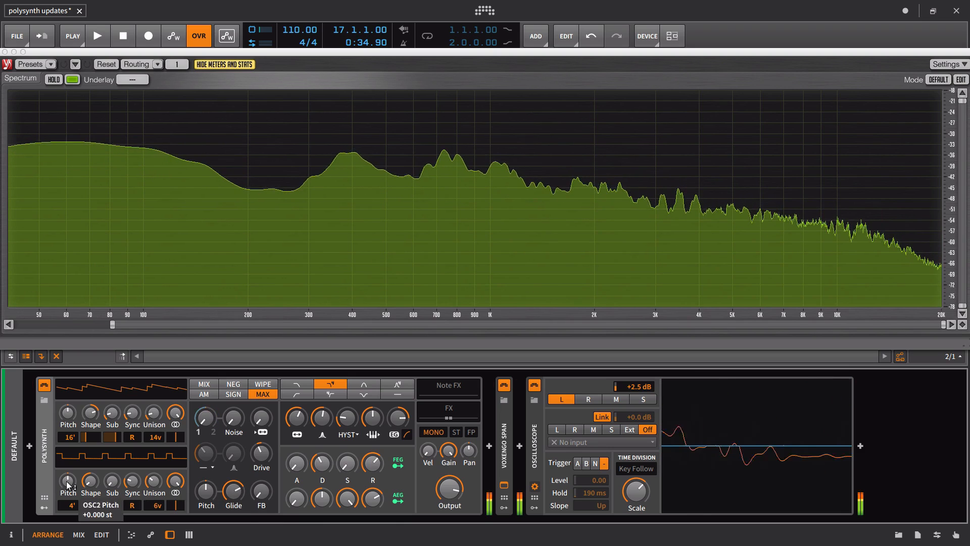
Step: Show the modulators again and map the ADSR envelope to the global pitch
left_click(45, 507)
left_click(89, 445)
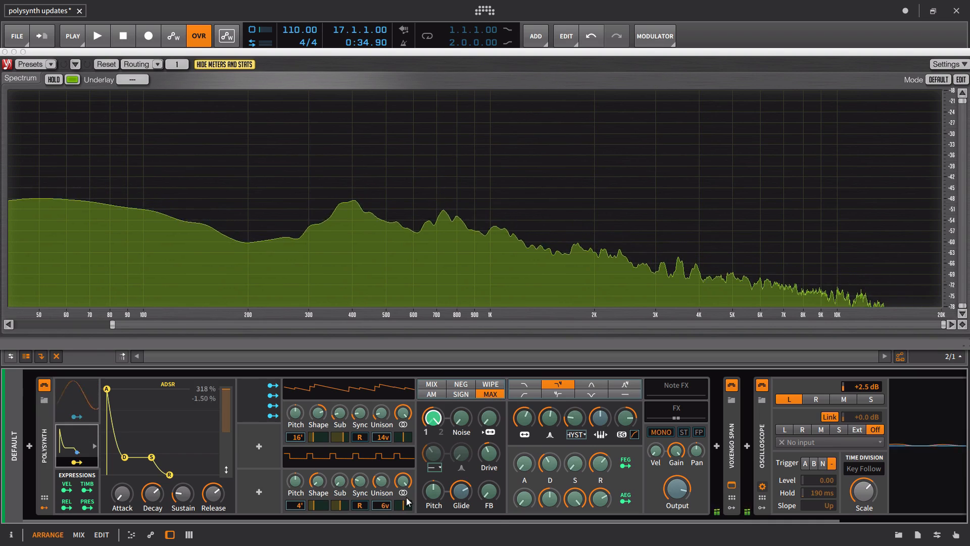
left_click_drag(434, 494, 434, 484)
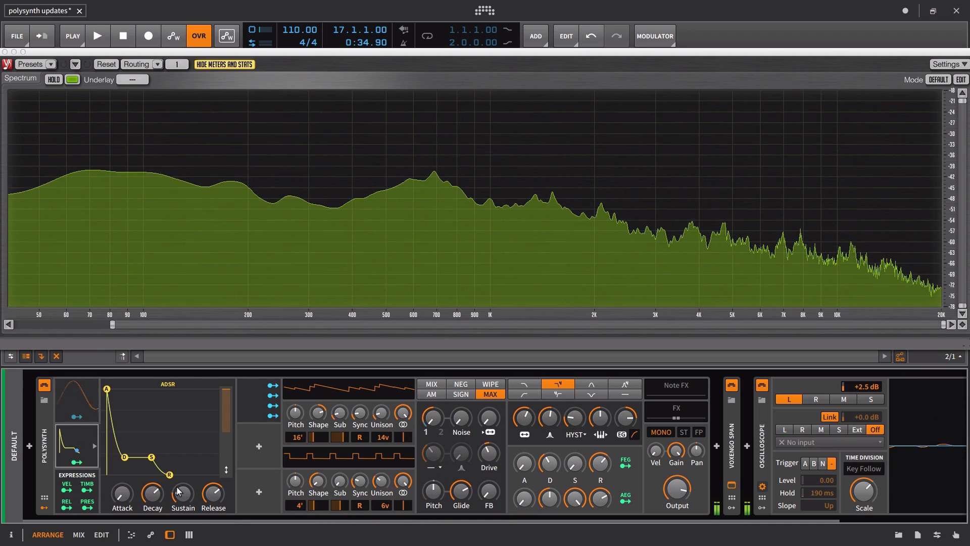
Step: Set the ADSR modulator's sustain to 0 %, lengthen its decay slightly, and set the FEG decay to 58.9 %
left_click_drag(178, 490, 178, 510)
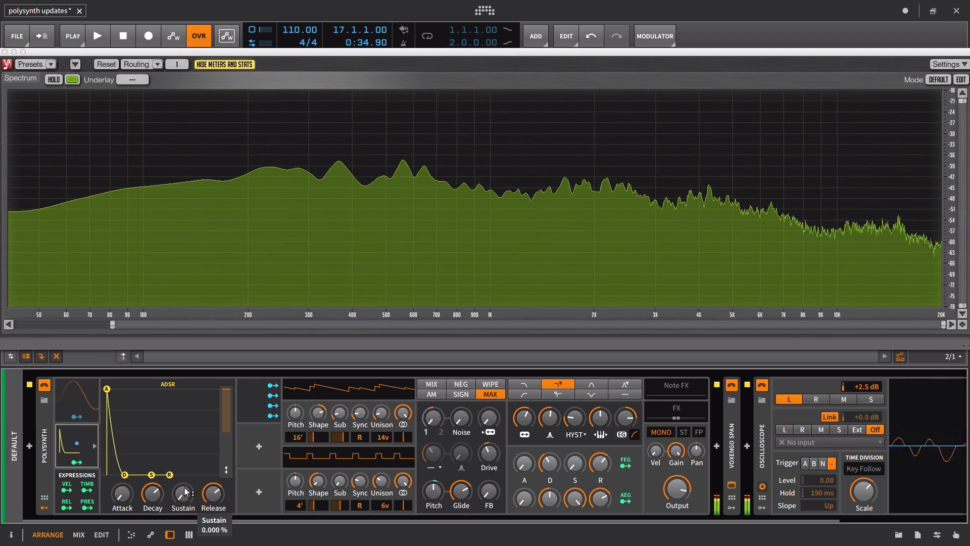
left_click_drag(152, 493, 152, 487)
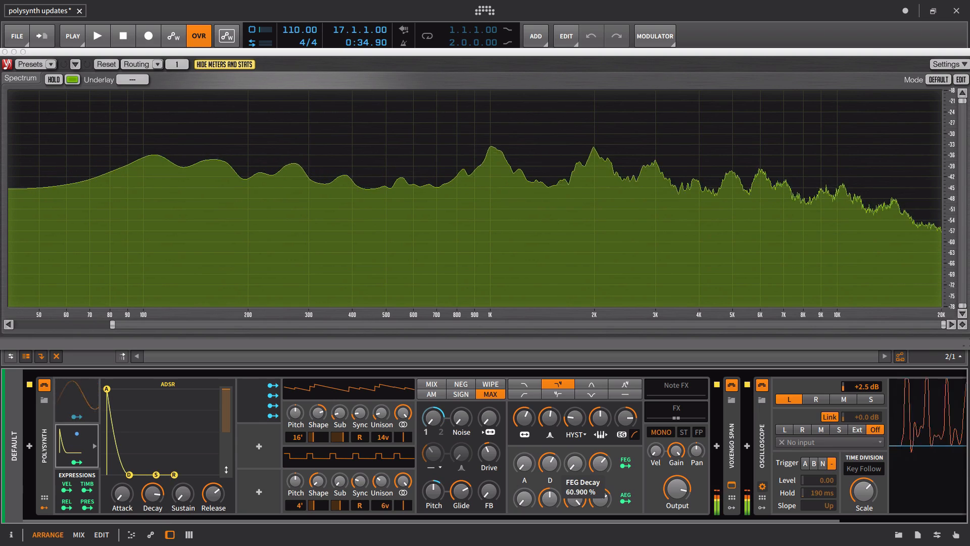
mouse_move(559, 465)
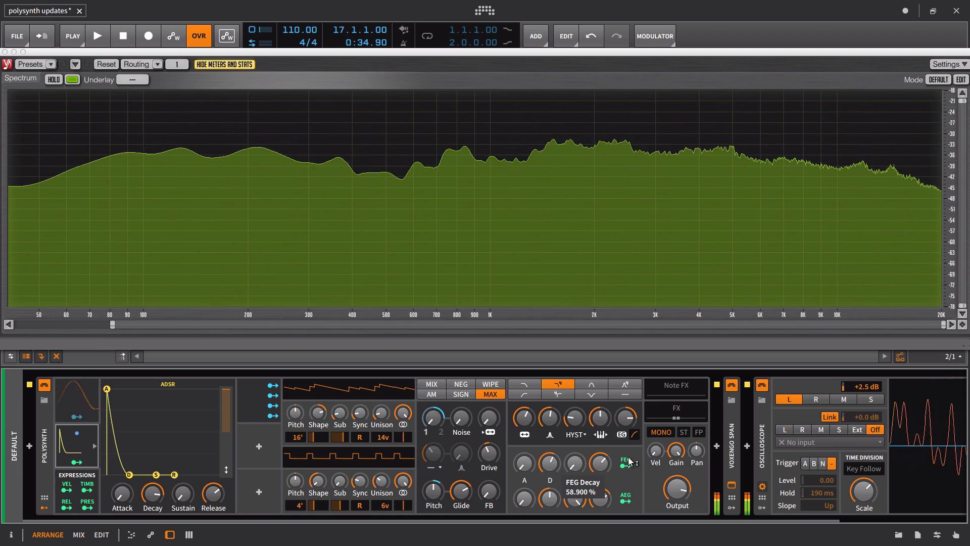
Step: Switch the blend mode to MIX for comparison with the pitch envelope, and return it to MAX
left_click(435, 385)
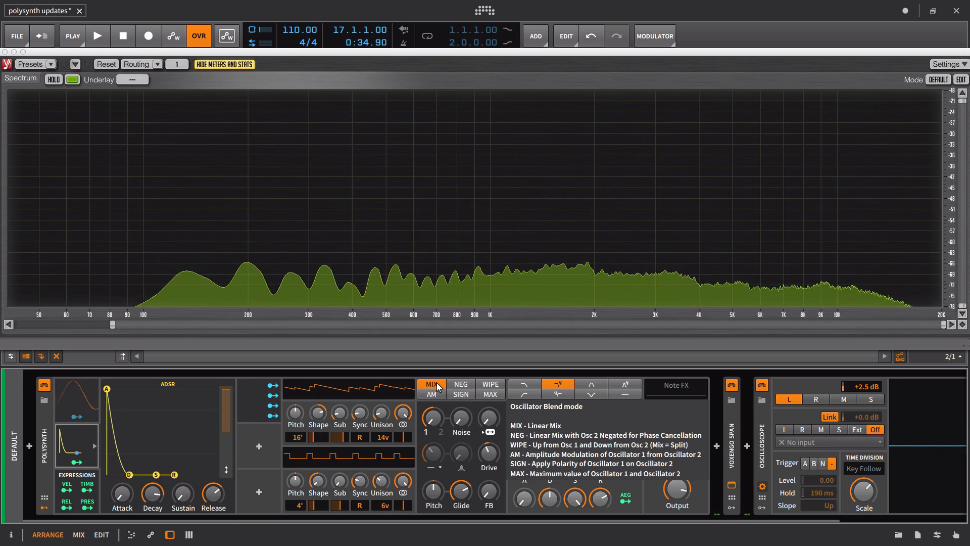
left_click(490, 395)
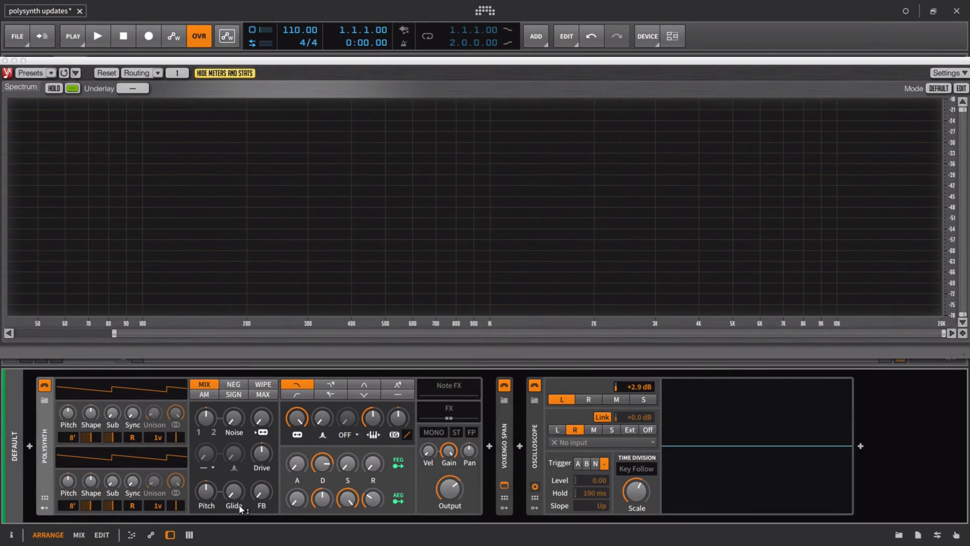
Step: Set the oscillator mixer's high-pass filter to highpass12, and sweep its cutoff up and back down
left_click(211, 468)
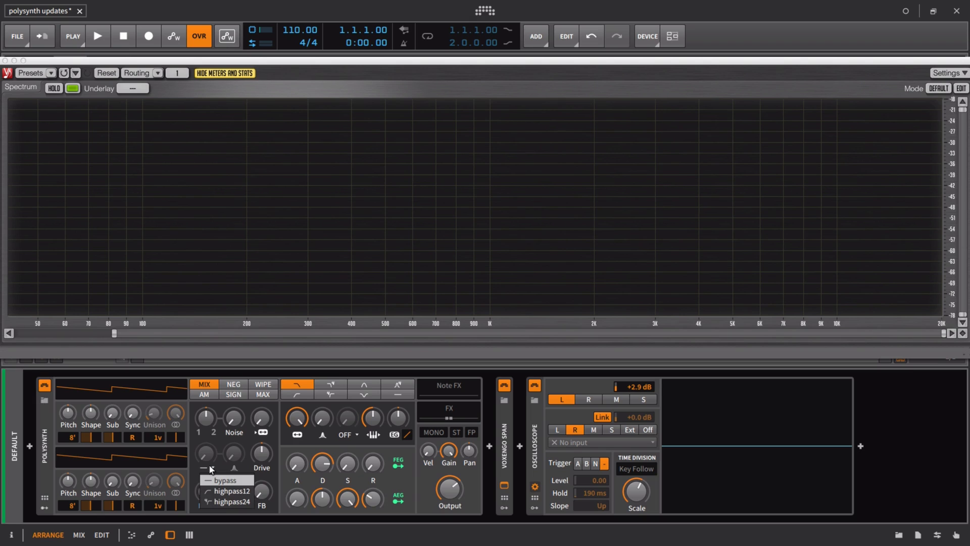
left_click(211, 468)
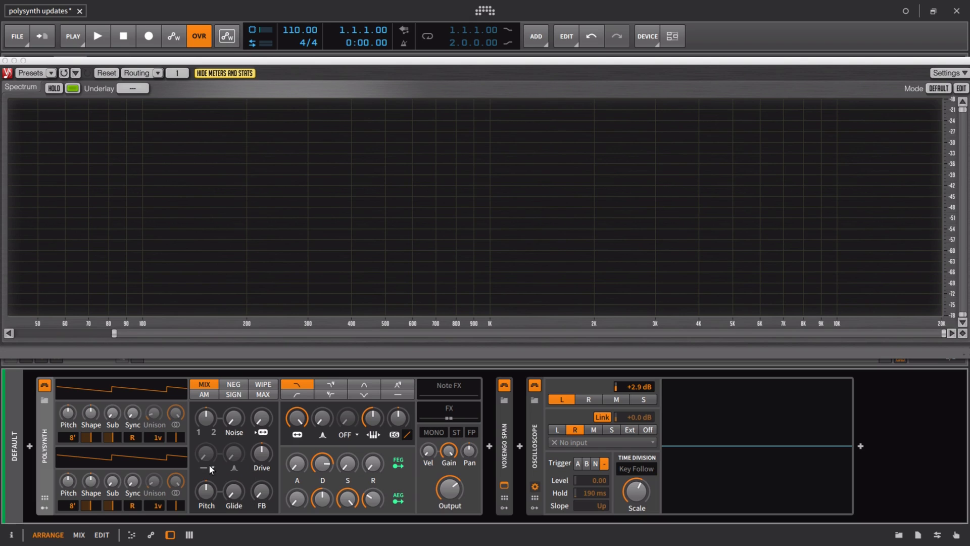
left_click(210, 469)
left_click(218, 490)
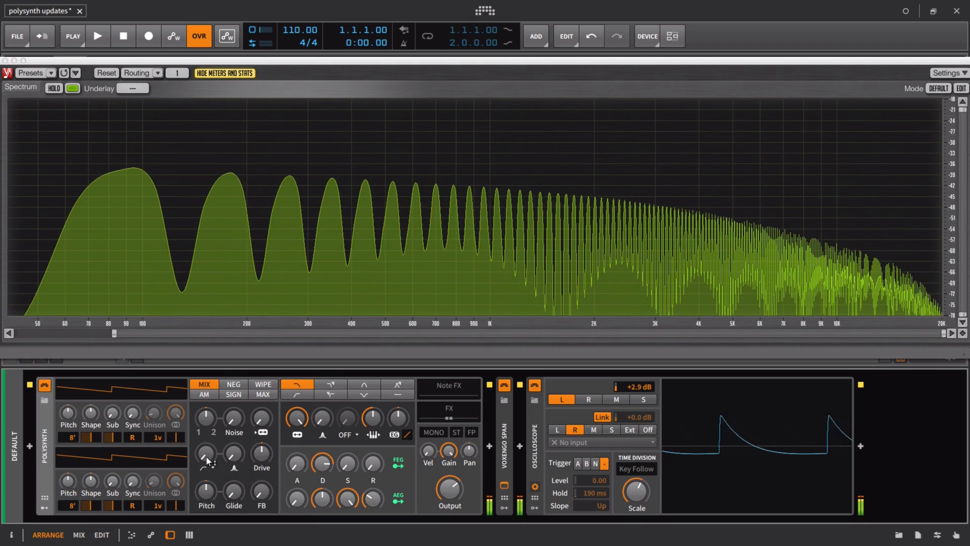
scroll(207, 454, "up", 8)
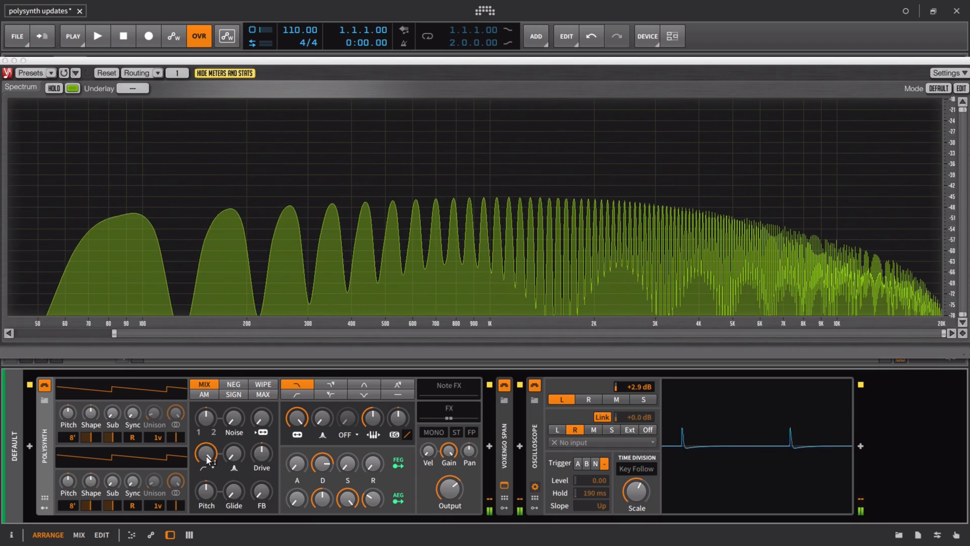
scroll(208, 457, "down", 8)
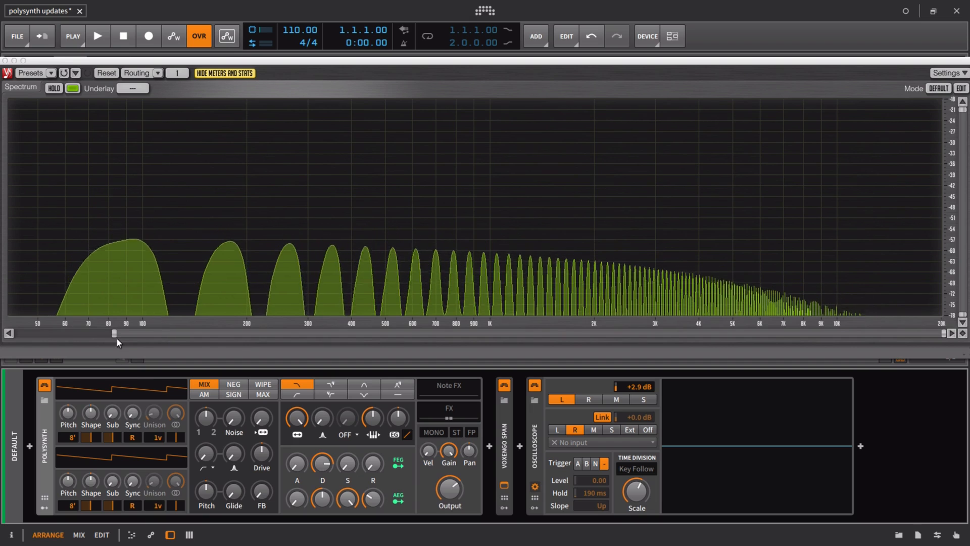
Step: Extend the spectrum analyser's range down to 20 Hz, and demonstrate the high-pass filter's cutoff and resonance
left_click_drag(114, 333, 17, 334)
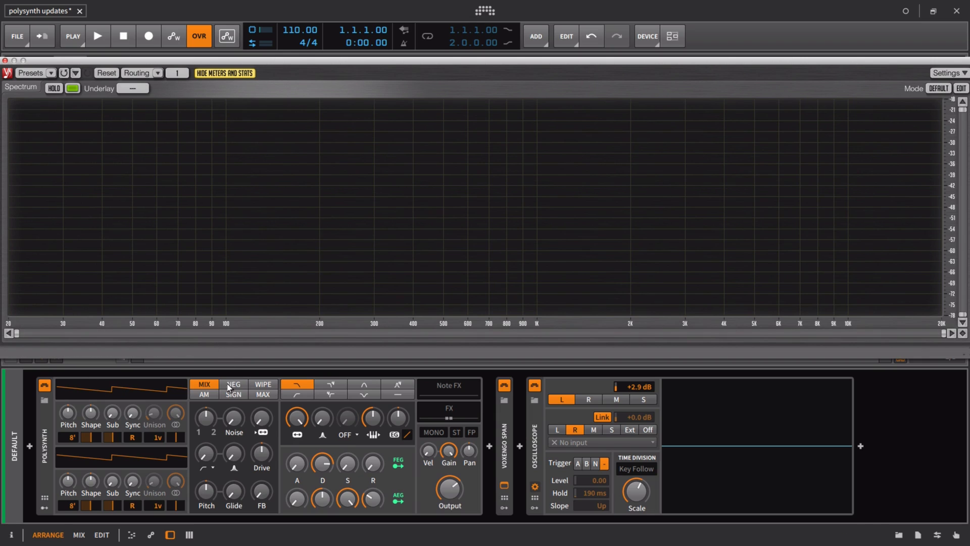
mouse_move(205, 454)
left_mouse_down()
mouse_move(204, 445)
mouse_move(241, 455)
mouse_move(205, 446)
left_mouse_up()
left_click_drag(234, 453, 206, 489)
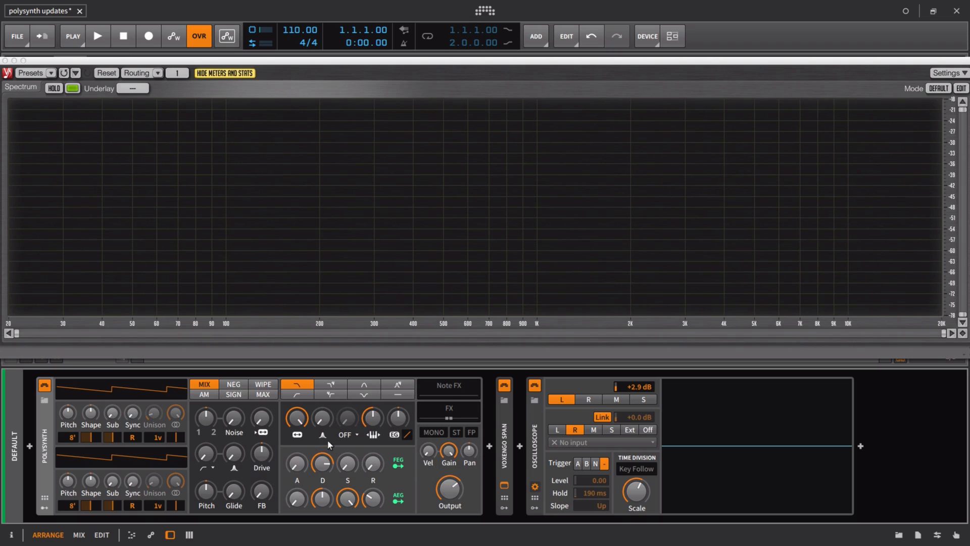
Step: Show the filter waveshaper's available modes, leaving it set to OFF
left_click(350, 436)
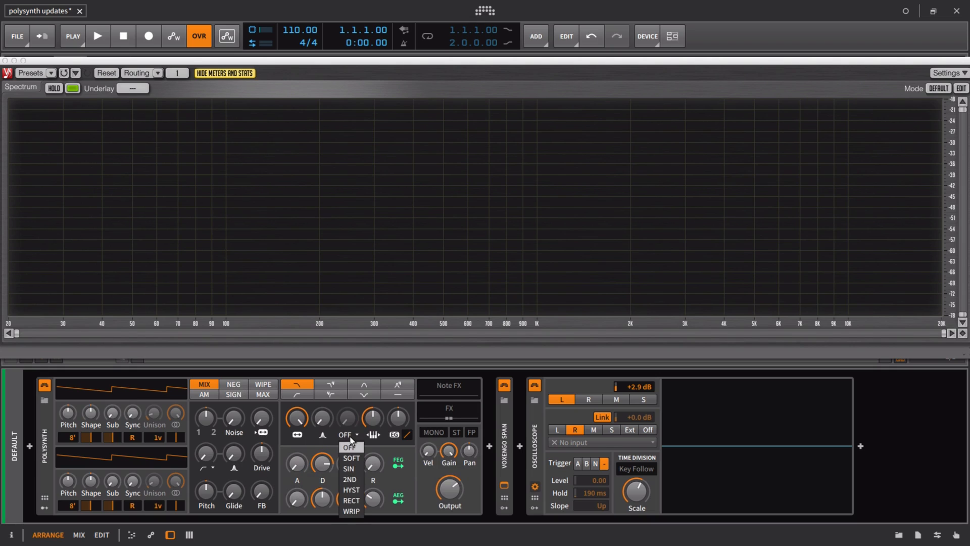
left_click(322, 435)
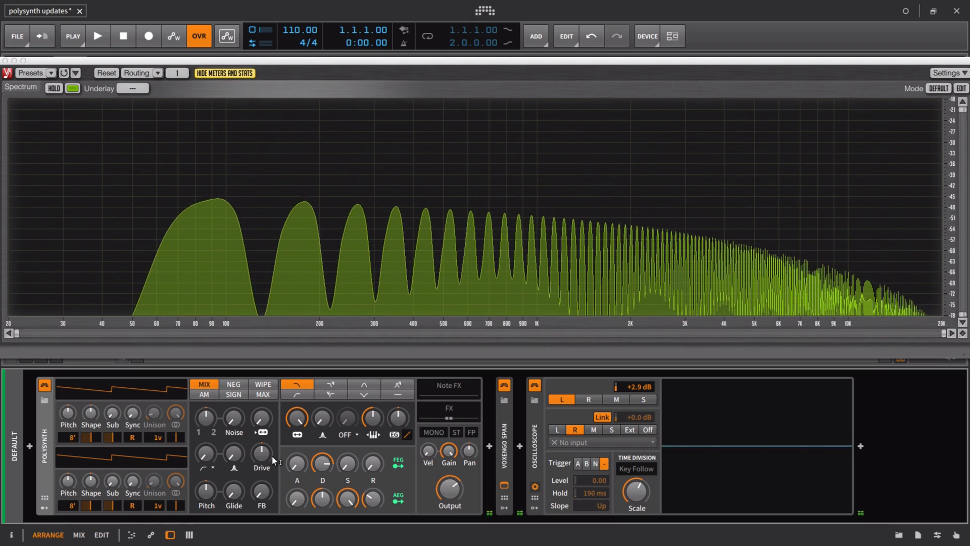
Step: Demonstrate the pre-filter Drive by raising it and returning it to 0 dB
left_click_drag(271, 454, 271, 437)
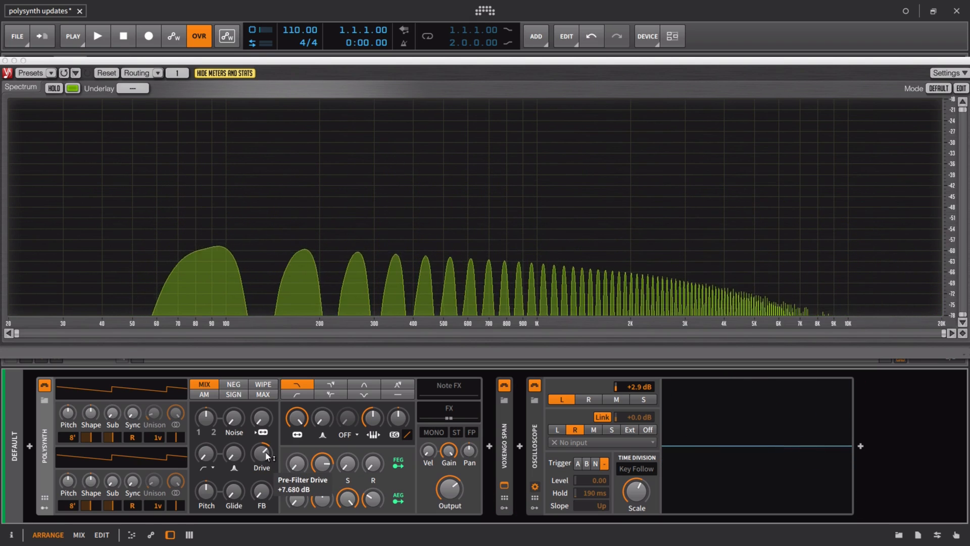
left_click_drag(266, 455, 266, 487)
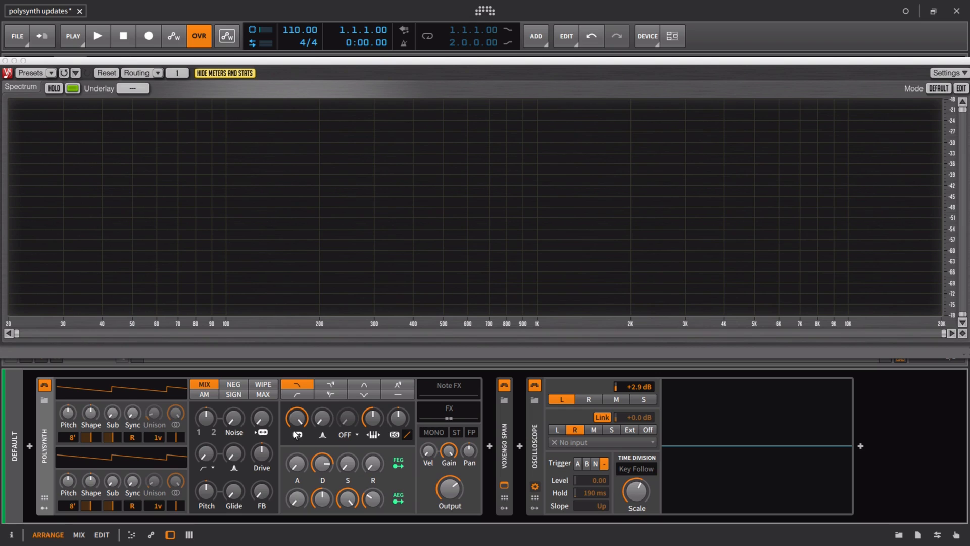
left_click_drag(261, 452, 262, 431)
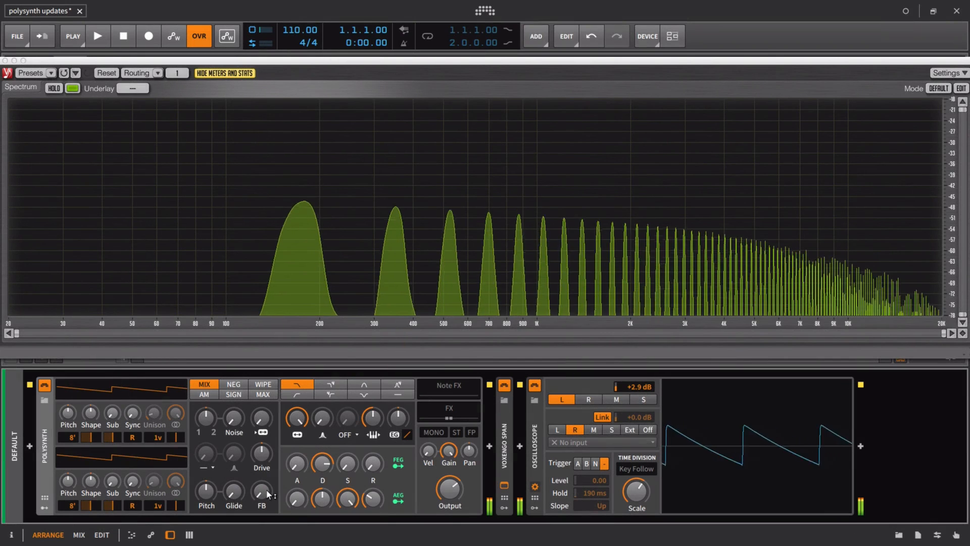
Step: Demonstrate the filter feedback by raising the FB amount to its maximum and lowering it to about halfway
mouse_move(247, 492)
left_mouse_down()
mouse_move(247, 465)
mouse_move(261, 482)
left_mouse_up()
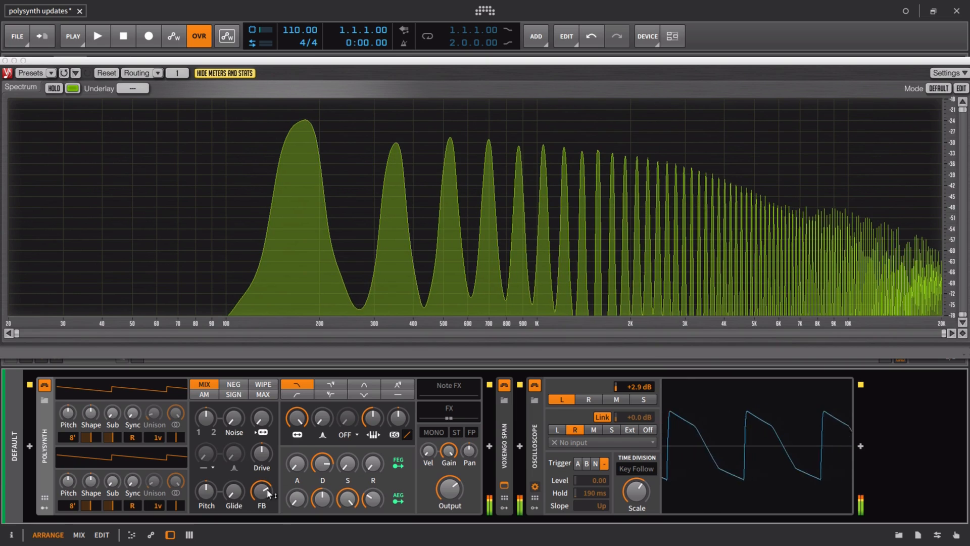
left_click_drag(261, 491, 261, 477)
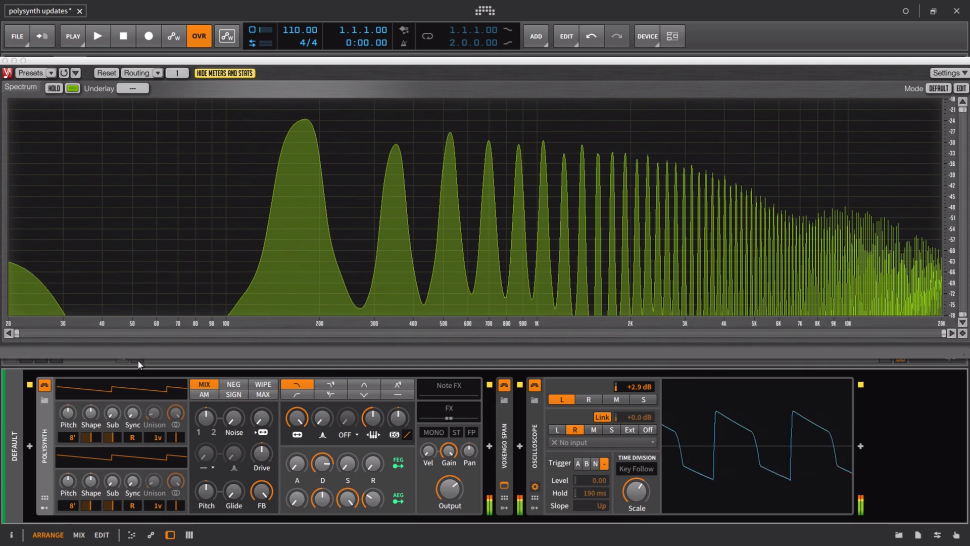
mouse_move(262, 494)
left_mouse_down()
mouse_move(263, 508)
mouse_move(263, 498)
left_mouse_up()
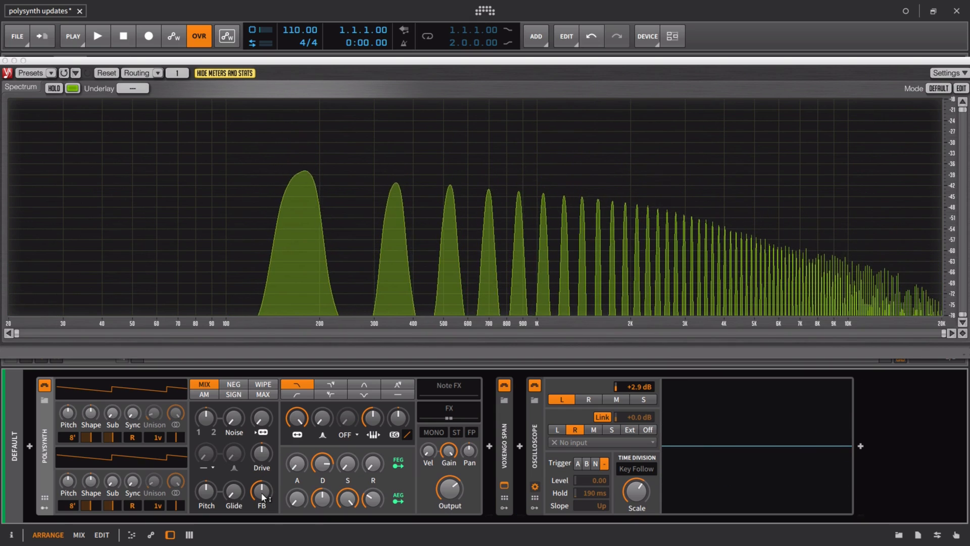
mouse_move(264, 497)
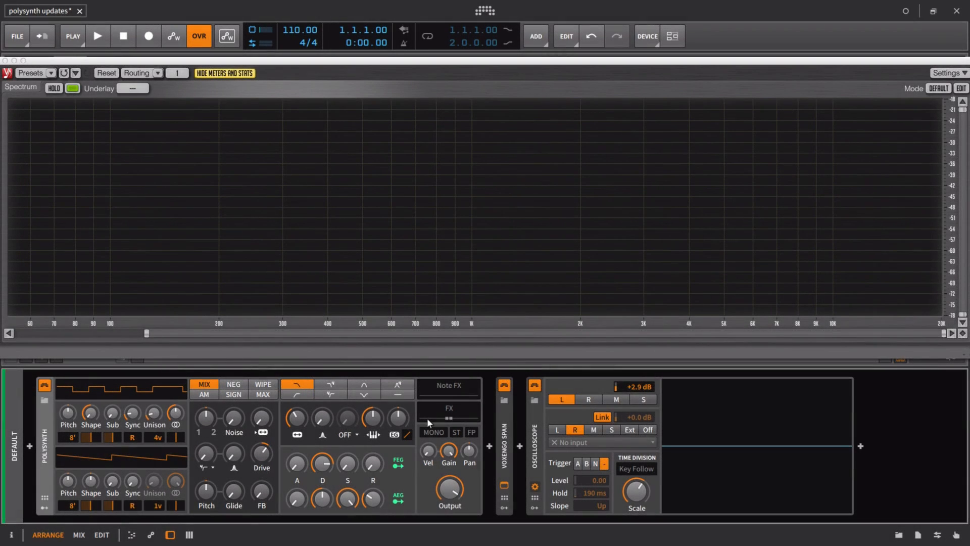
Step: Review the filter waveshaper's available modes again, leaving it set to OFF
left_click(348, 436)
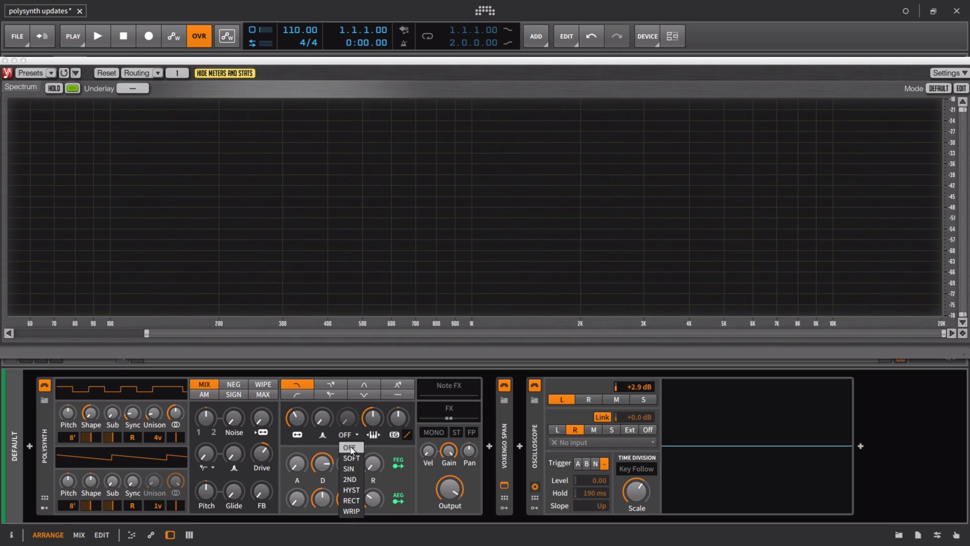
left_click(353, 413)
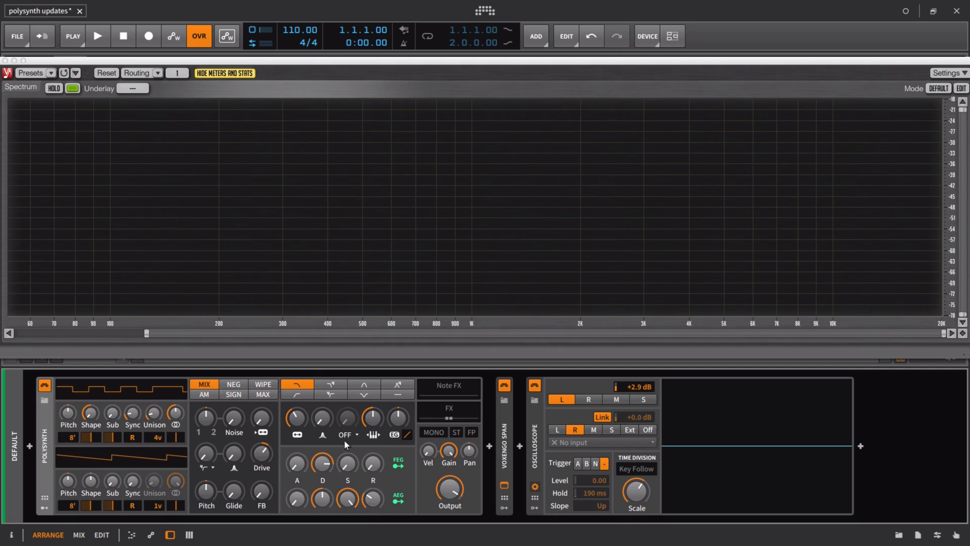
left_click_drag(326, 461, 299, 455)
mouse_move(266, 501)
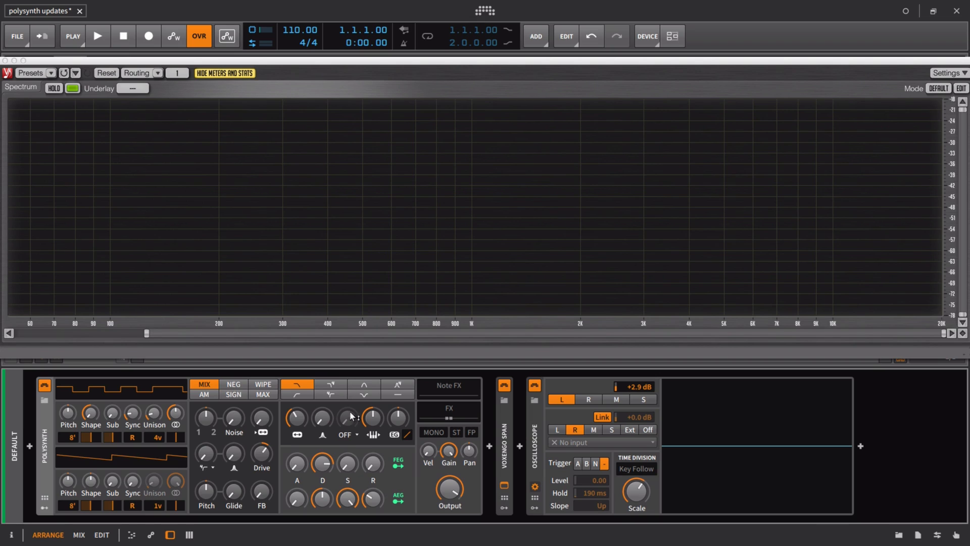
left_click(351, 436)
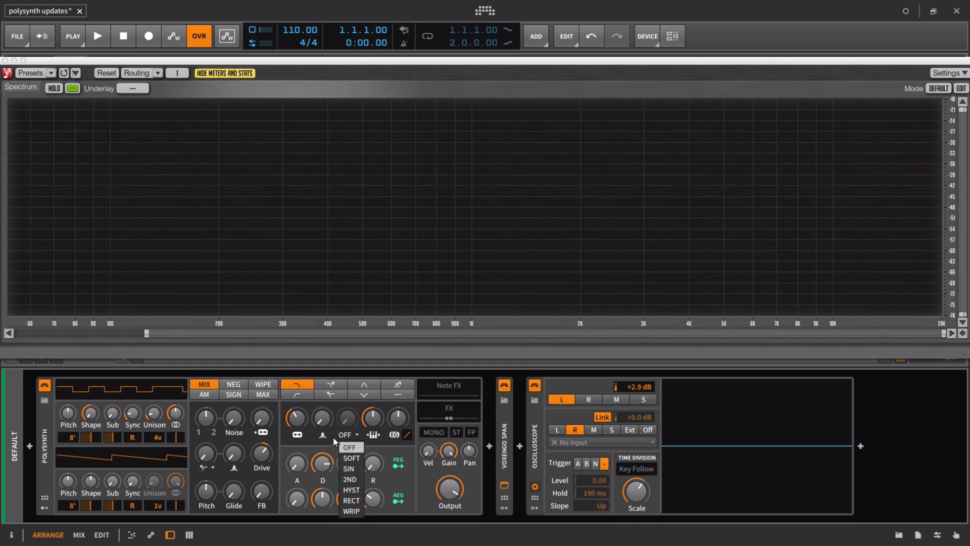
left_click(349, 447)
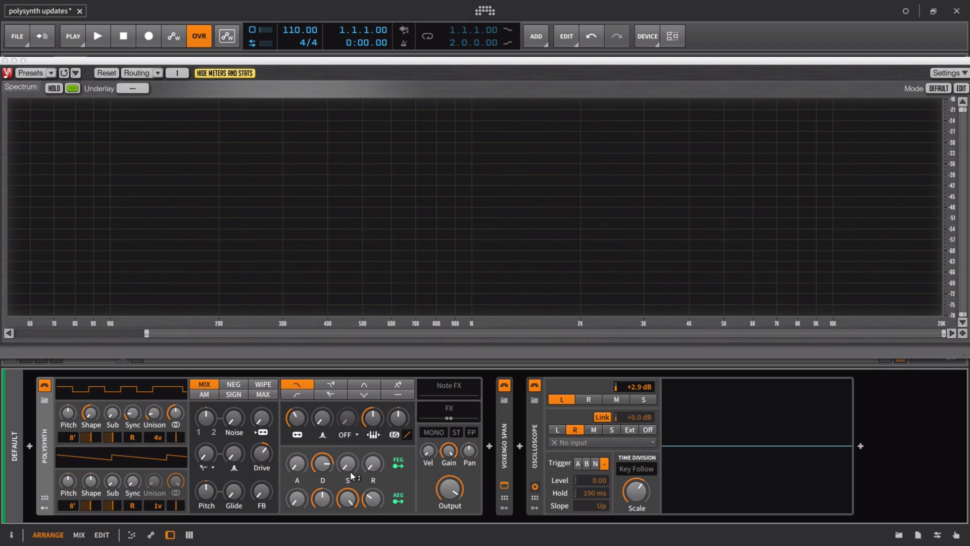
mouse_move(350, 471)
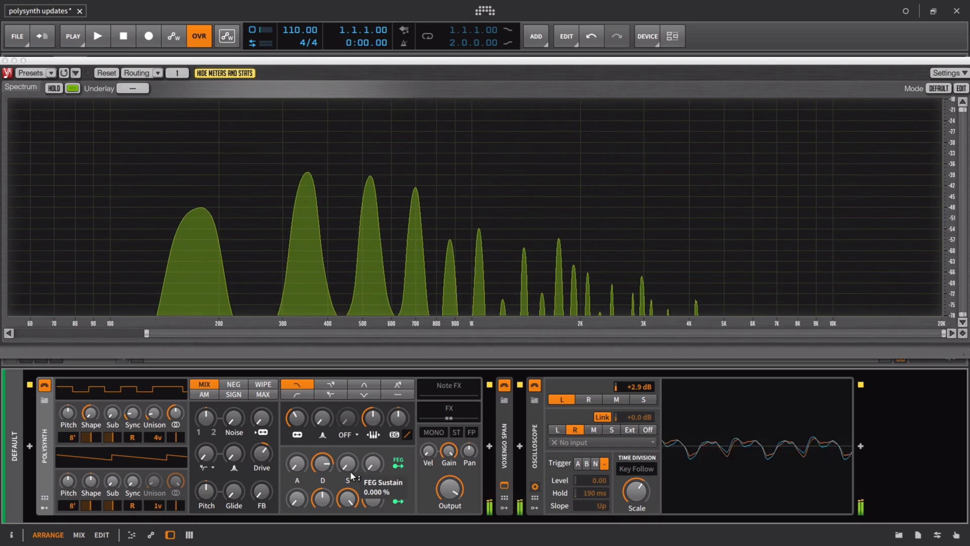
Step: Set the filter waveshaper to SOFT, and sweep the Shaper amount up and back down while adjusting the output level
left_click(346, 437)
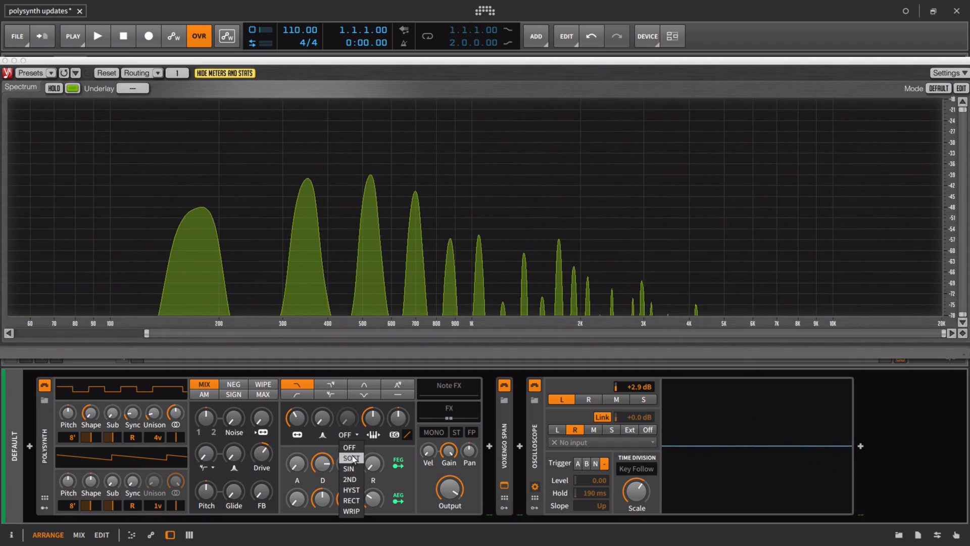
left_click(351, 458)
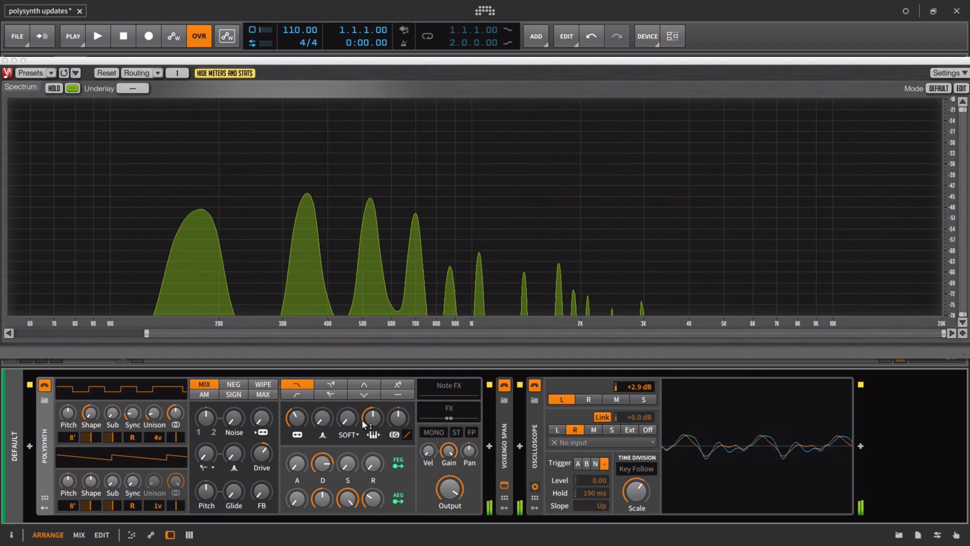
left_click_drag(339, 419, 346, 455)
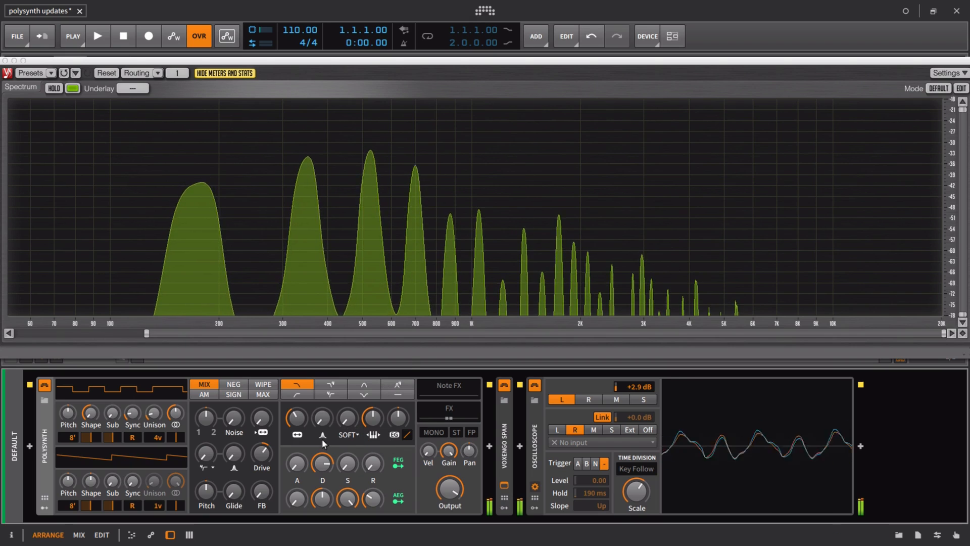
left_click_drag(357, 426, 352, 449)
mouse_move(455, 494)
left_mouse_down()
mouse_move(456, 485)
mouse_move(456, 507)
left_mouse_up()
left_click_drag(348, 419, 348, 358)
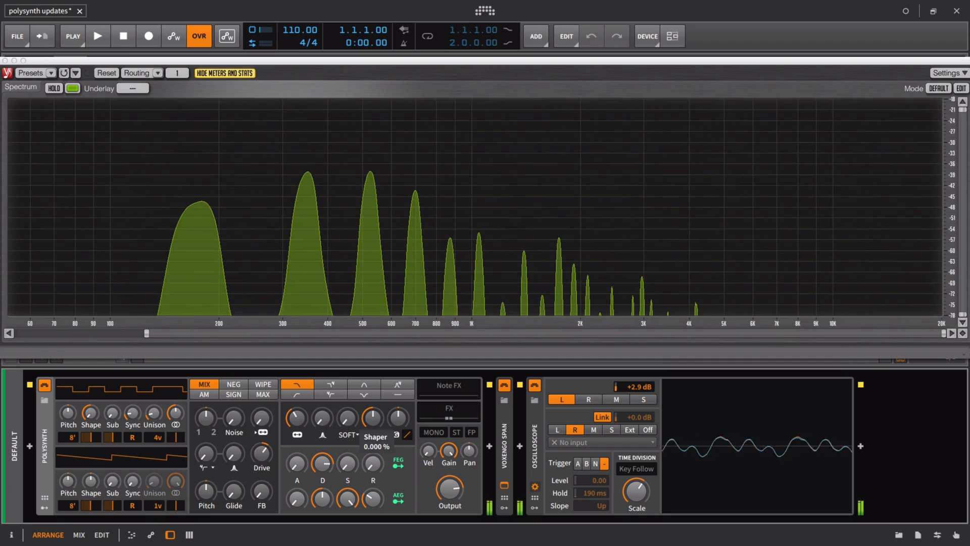
mouse_move(350, 420)
left_mouse_down()
mouse_move(350, 349)
mouse_move(349, 421)
left_mouse_up()
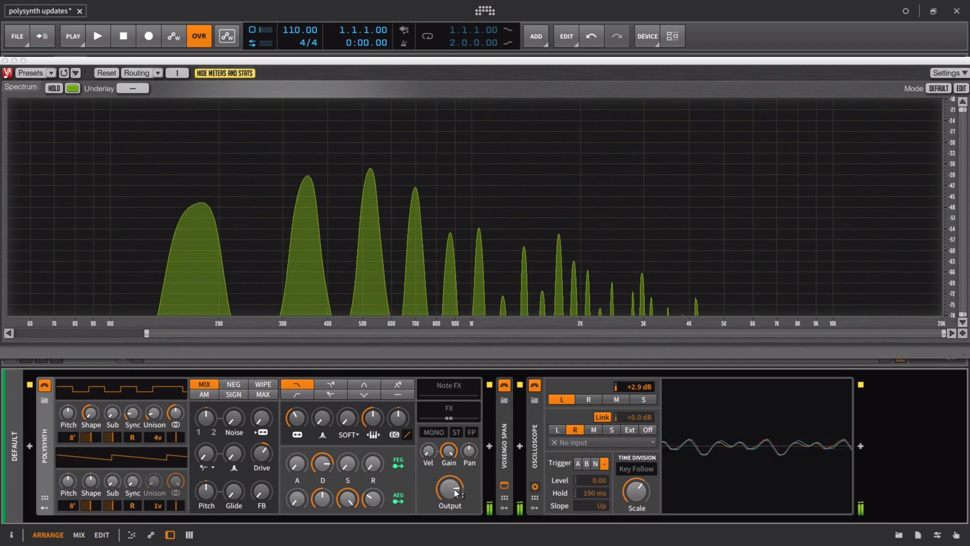
mouse_move(456, 493)
left_mouse_down()
mouse_move(456, 510)
mouse_move(456, 491)
left_mouse_up()
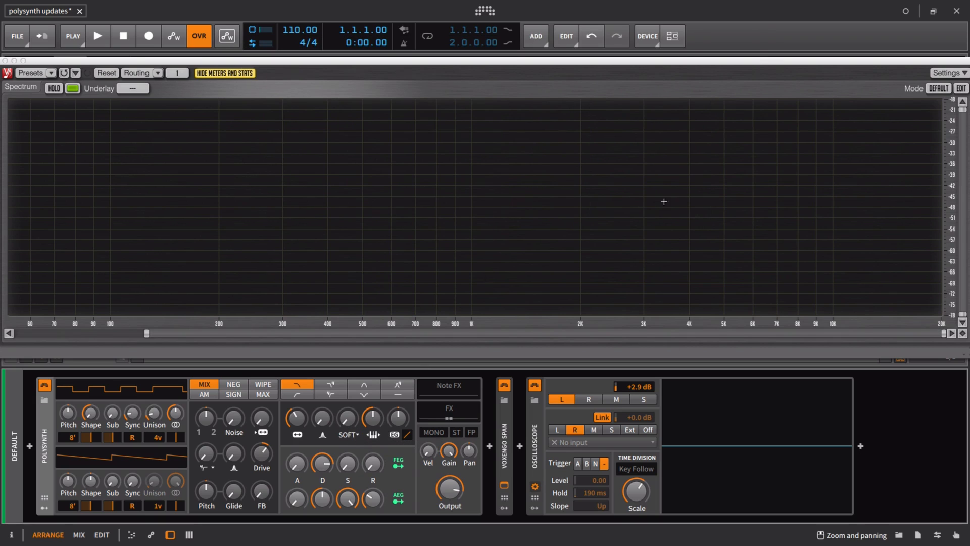
Step: Set the filter waveshaper to SIN, and sweep the Shaper amount to its maximum and back to 0%
left_click(347, 436)
left_click(358, 464)
mouse_move(365, 422)
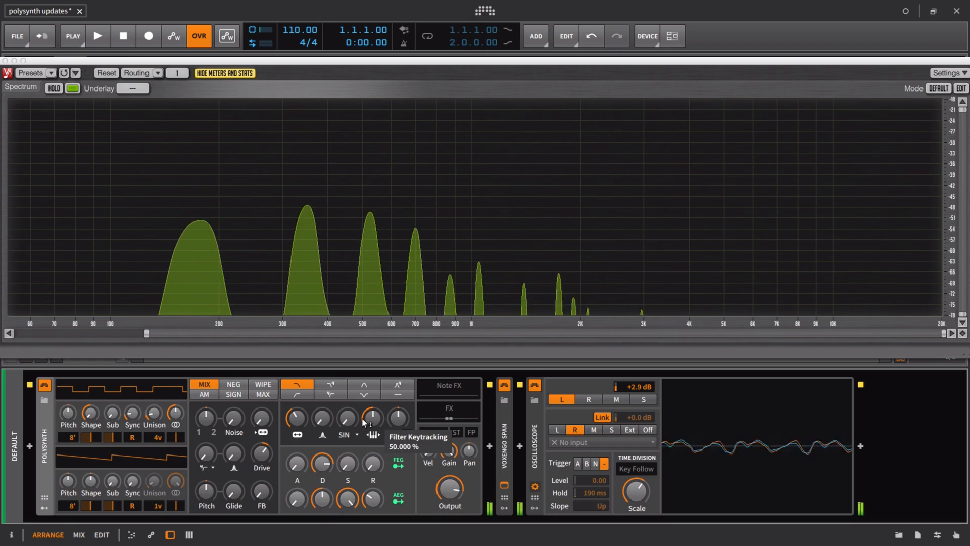
left_click_drag(347, 418, 347, 296)
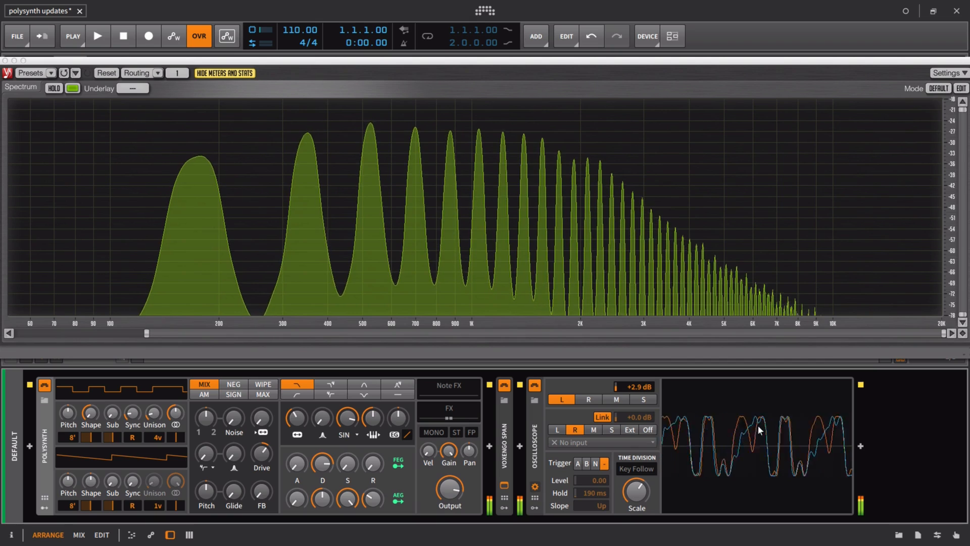
left_click_drag(353, 418, 354, 404)
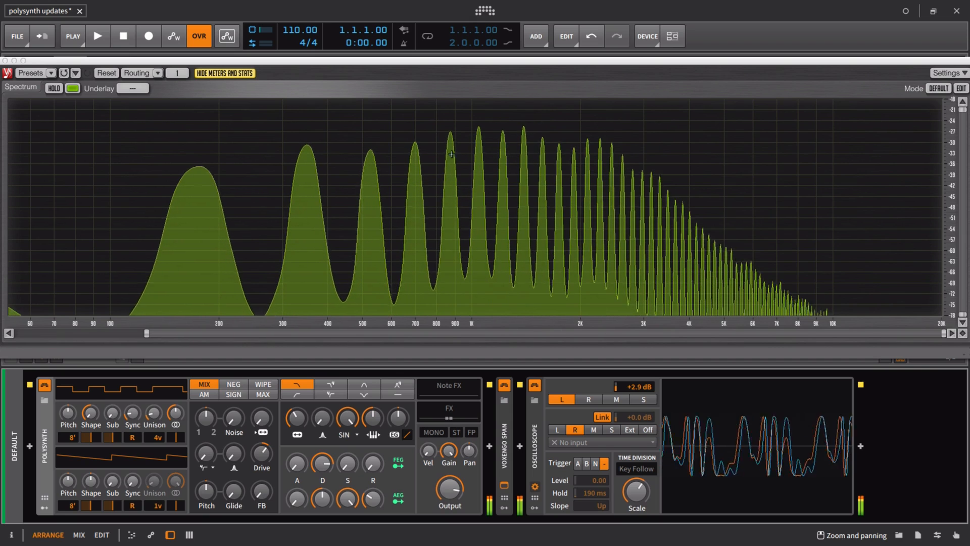
left_click_drag(347, 417, 347, 458)
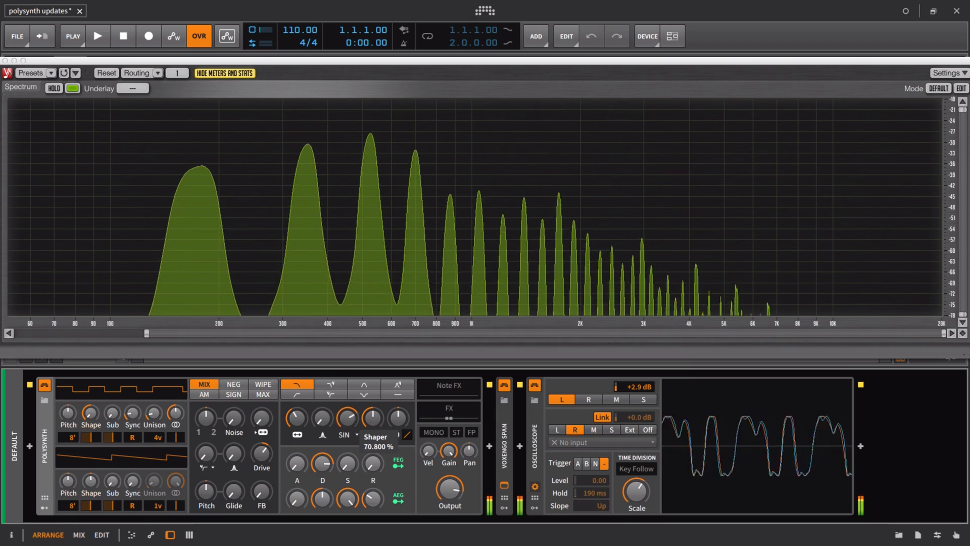
left_click_drag(347, 418, 360, 440)
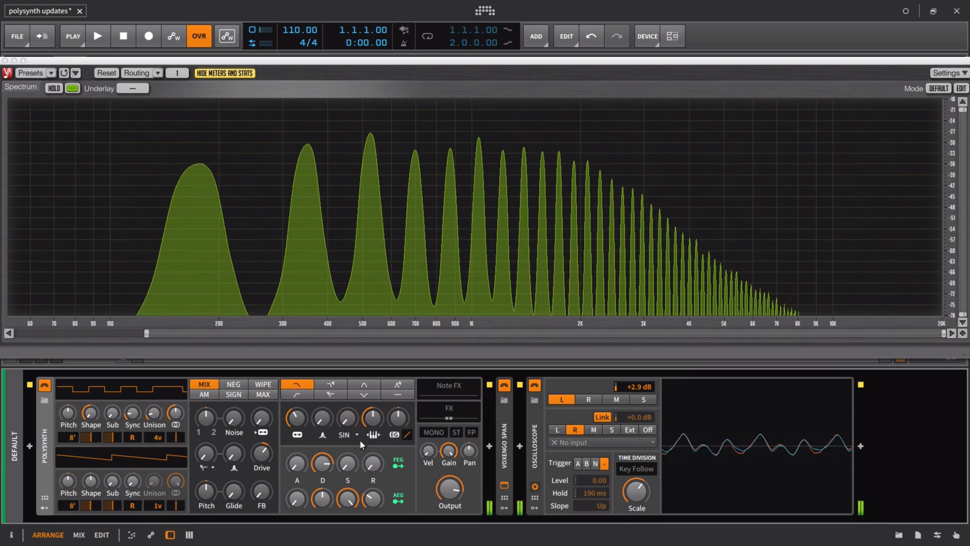
Step: Set the filter waveshaper to 2ND, sweep the Shaper amount, and raise the output to +6 dB before lowering it again
left_click(351, 435)
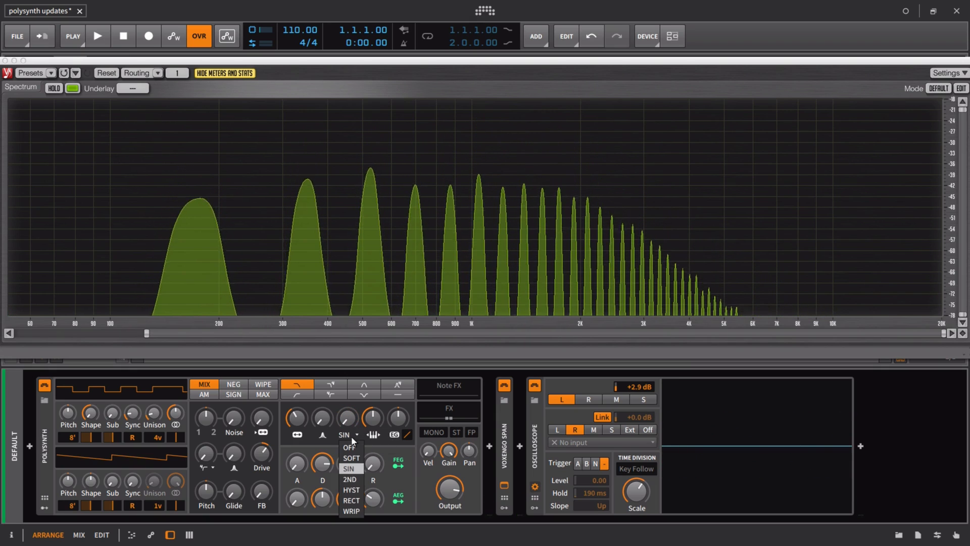
left_click(350, 478)
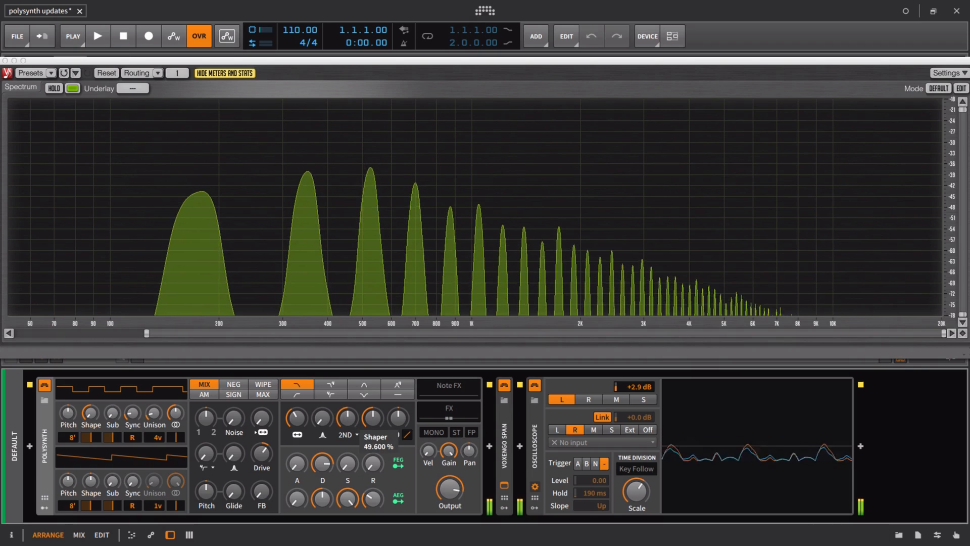
left_click_drag(347, 417, 347, 389)
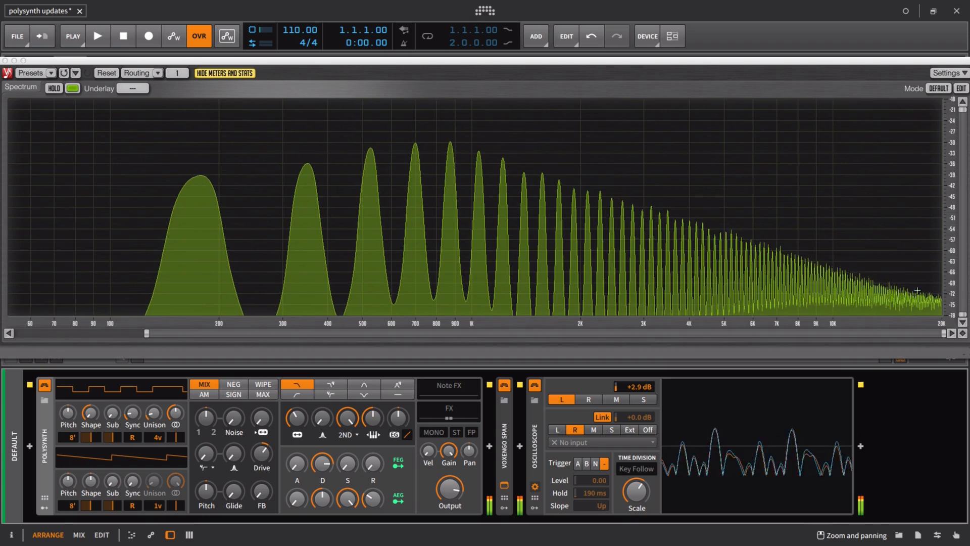
left_click_drag(352, 418, 352, 418)
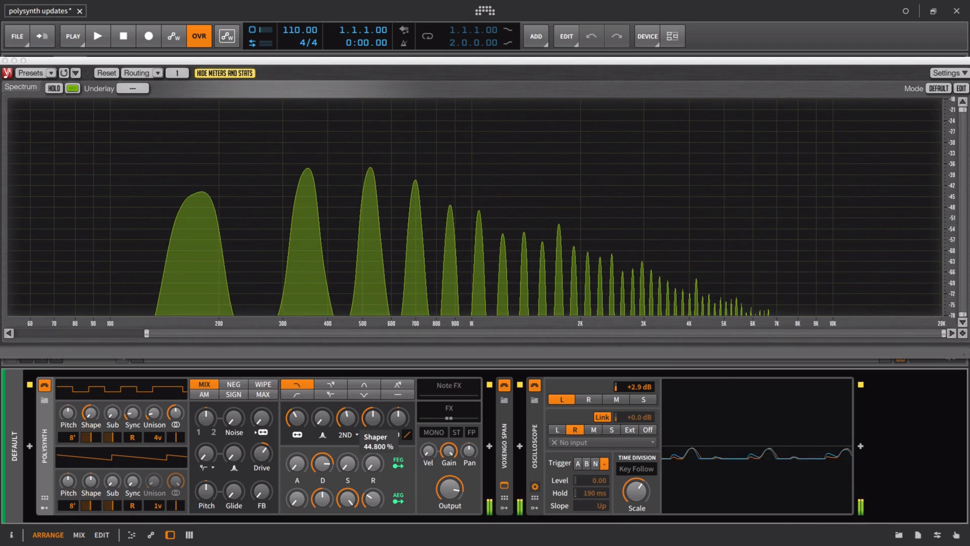
left_click_drag(351, 419, 352, 420)
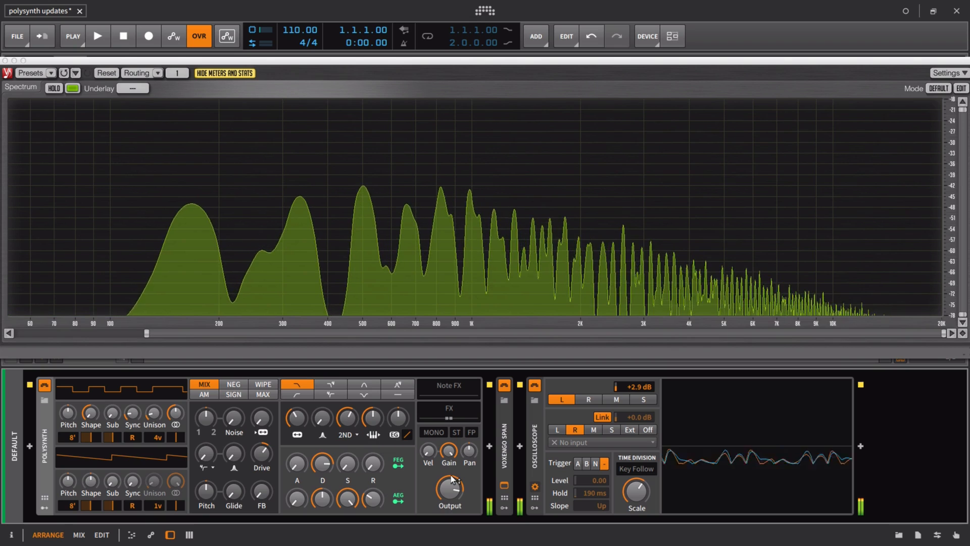
left_click_drag(450, 487, 450, 488)
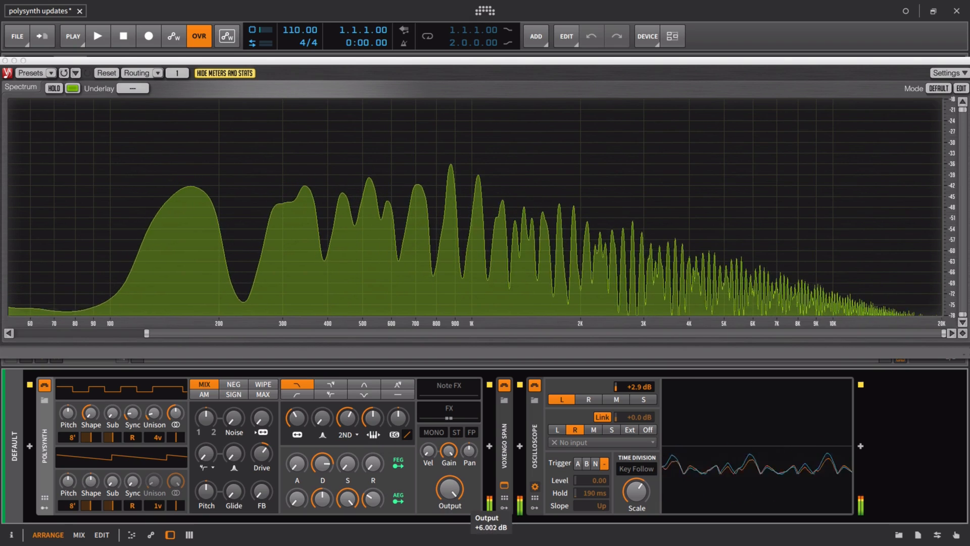
left_click_drag(450, 488, 449, 498)
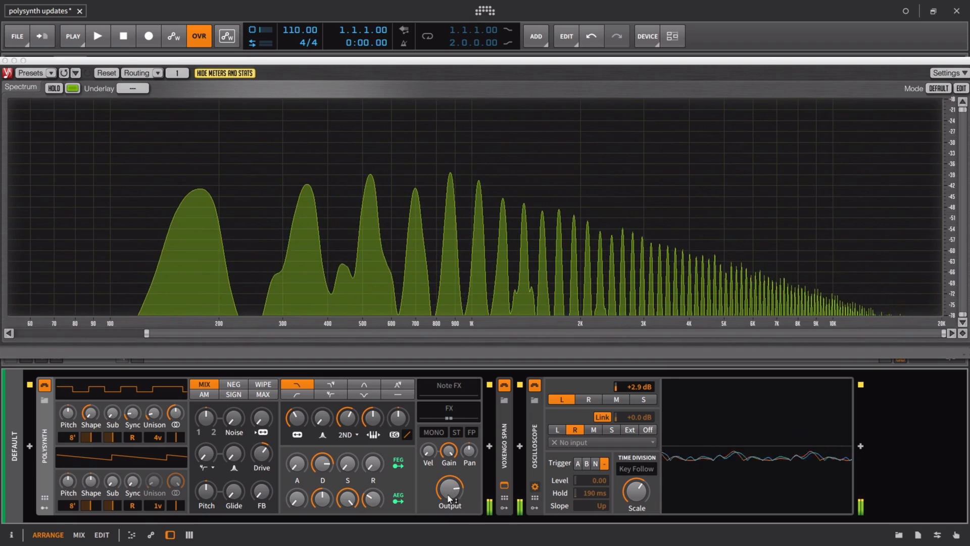
Step: Set the filter waveshaper to HYST, and sweep the Shaper amount up through 54.8 % and back down
left_click(347, 435)
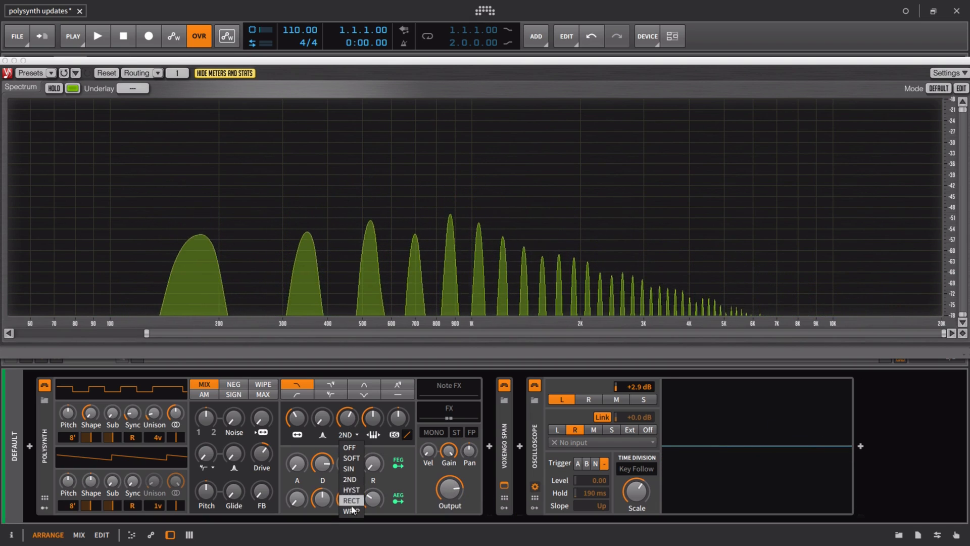
left_click(352, 490)
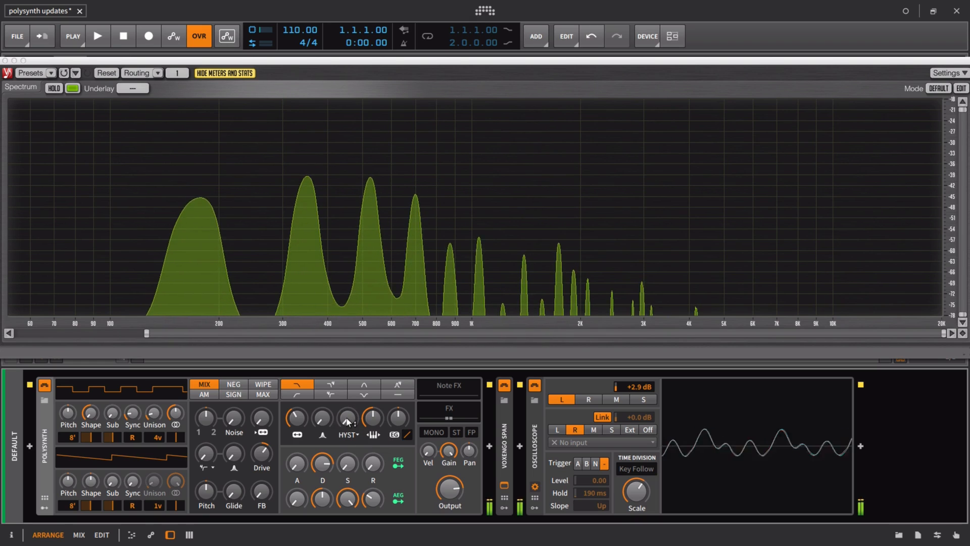
left_click_drag(347, 422, 347, 434)
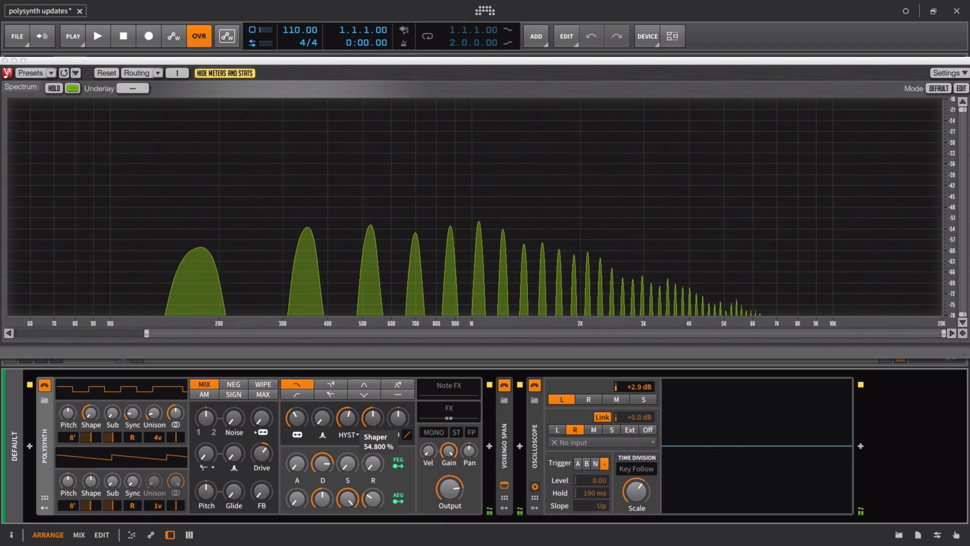
left_click_drag(347, 434, 370, 430)
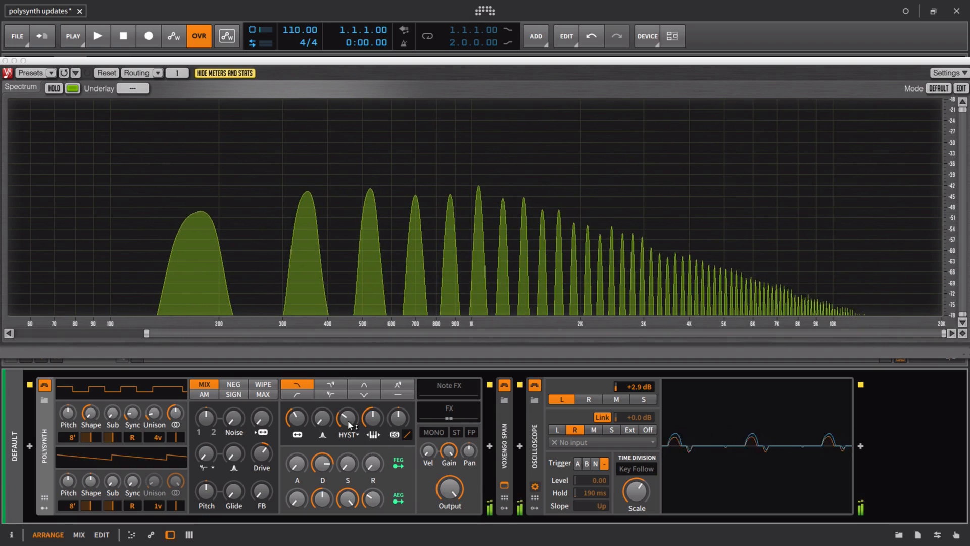
Step: Raise the filter cutoff and resonance, and increase the Shaper amount again in HYST mode
left_click_drag(286, 417, 285, 398)
mouse_move(361, 424)
left_mouse_down()
mouse_move(361, 406)
mouse_move(361, 417)
left_mouse_up()
left_click_drag(297, 417, 357, 417)
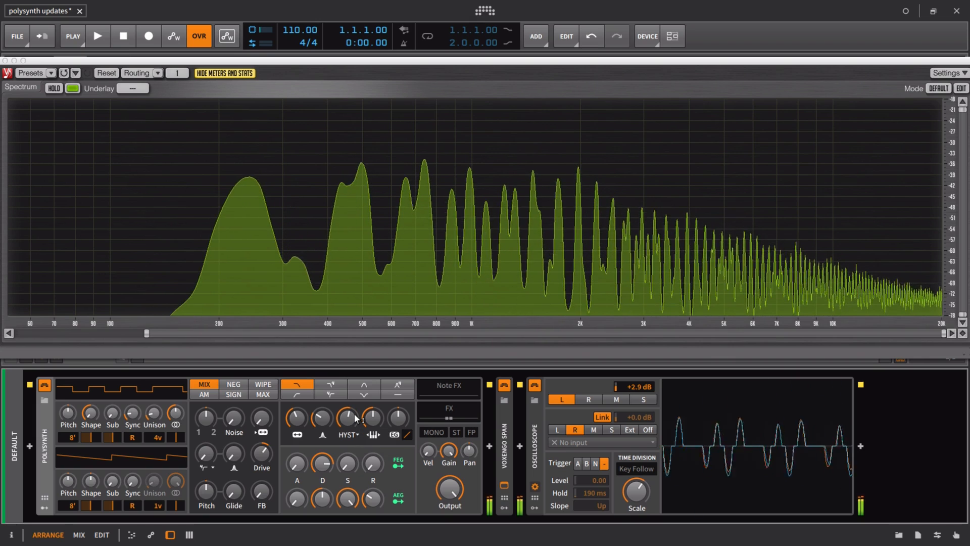
Step: Set the filter waveshaper to RECT, sweep the Shaper amount down to 0 % and back up, and adjust the cutoff and output levels
mouse_move(355, 419)
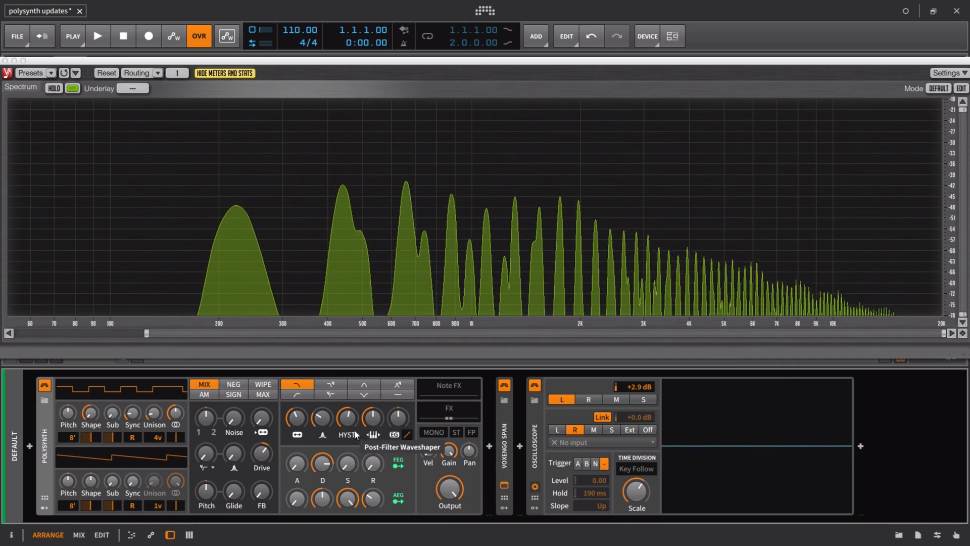
left_click(350, 433)
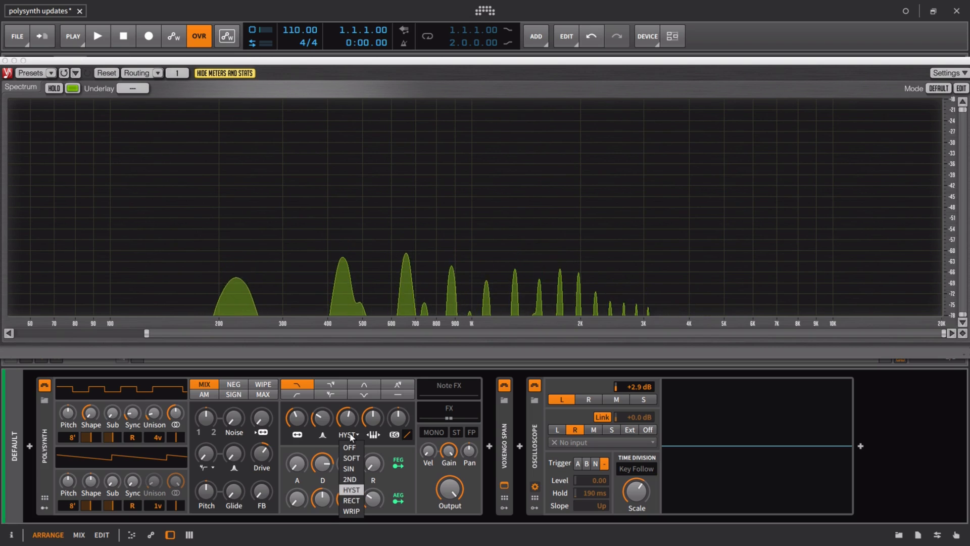
left_click(350, 501)
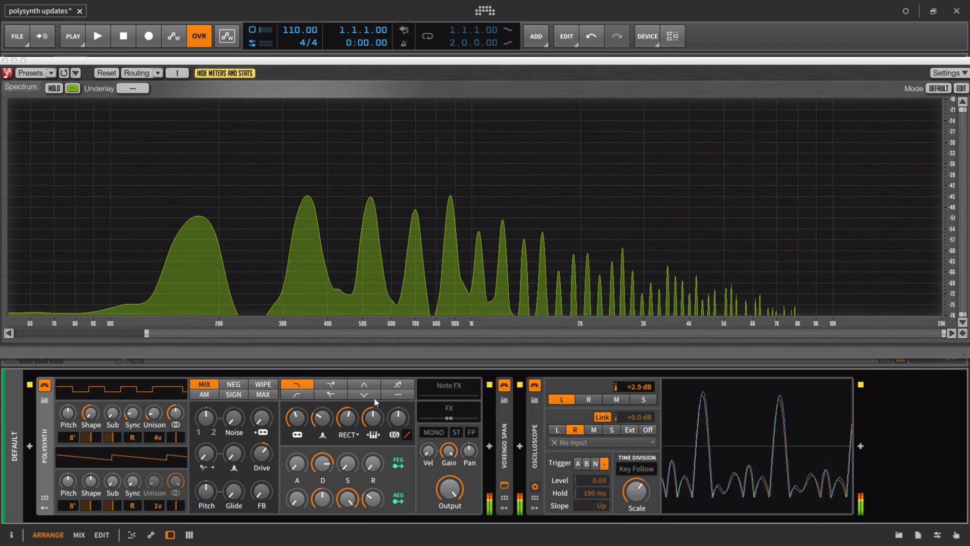
left_click_drag(349, 418, 349, 369)
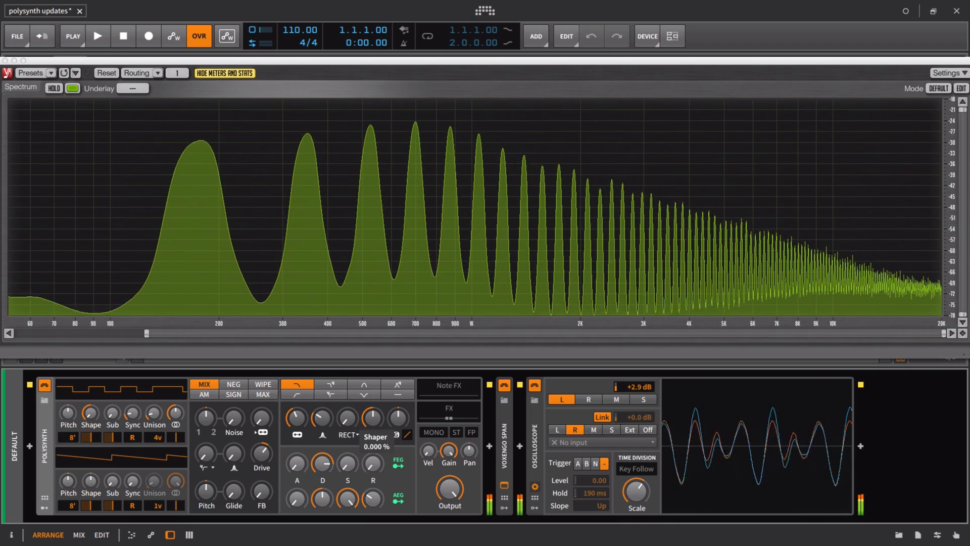
left_click_drag(342, 417, 340, 437)
left_click_drag(296, 416, 342, 436)
left_click_drag(448, 490, 448, 525)
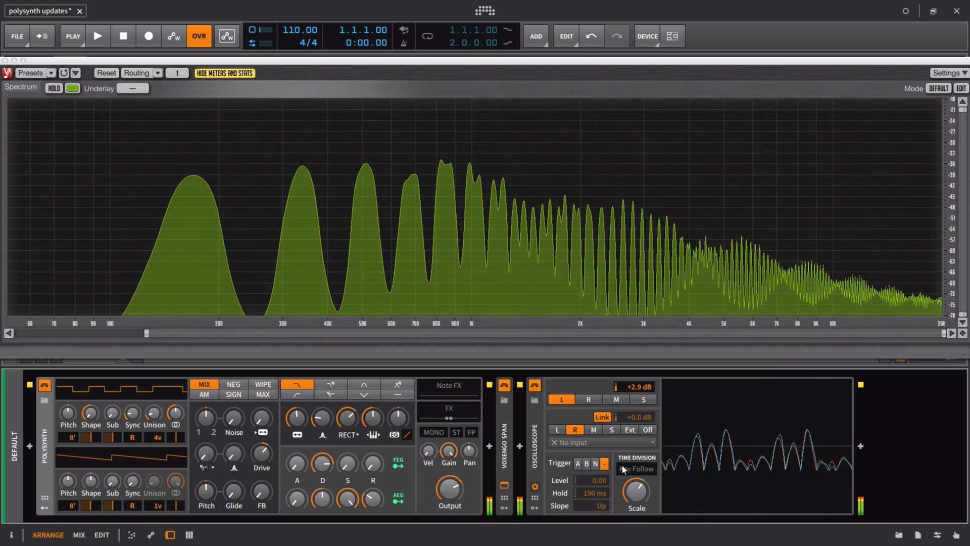
Step: Adjust the oscilloscope's time scale, and vary oscillator 1's unison with the Shaper amount at about 76.8 %
mouse_move(636, 490)
left_mouse_down()
mouse_move(636, 505)
mouse_move(634, 485)
left_mouse_up()
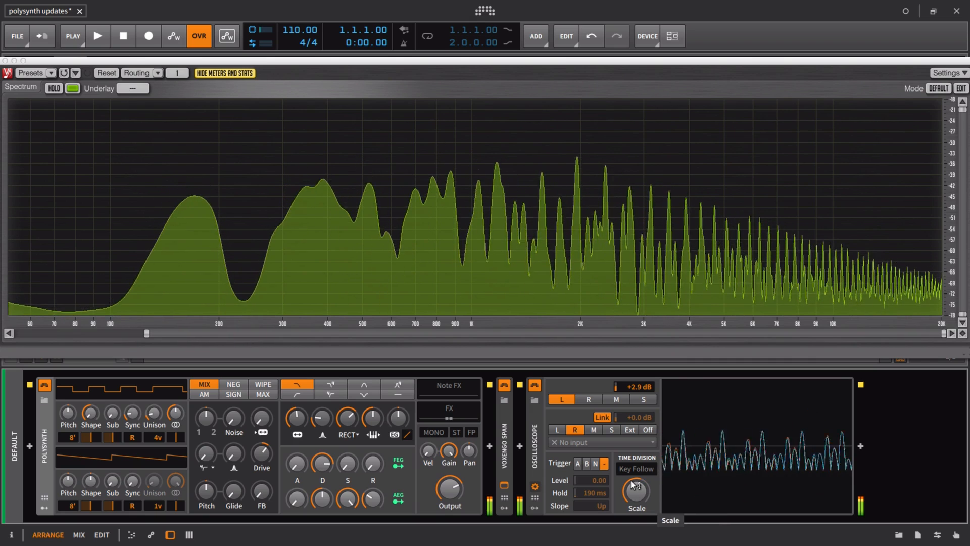
mouse_move(155, 413)
left_mouse_down()
mouse_move(155, 427)
mouse_move(176, 387)
mouse_move(154, 407)
mouse_move(153, 399)
left_mouse_up()
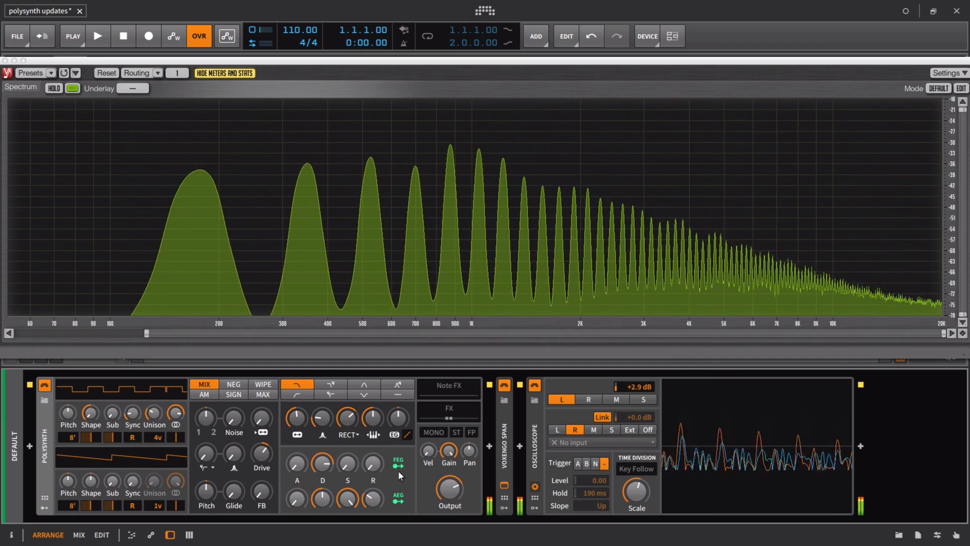
left_click_drag(348, 418, 349, 411)
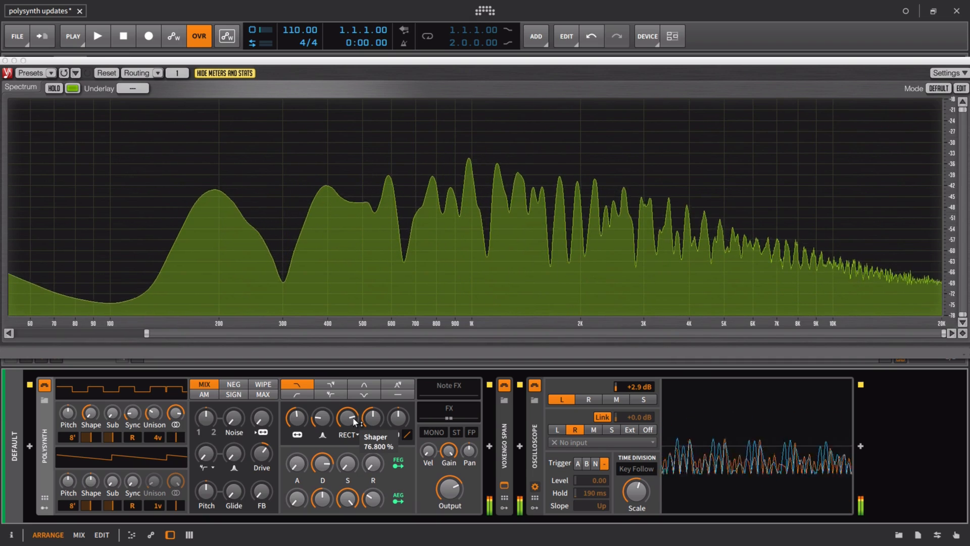
Step: Adjust oscillator 1's unison, sync and sub, blend the mix fully to oscillator 1, and lower the Shaper amount
left_click_drag(175, 415, 153, 415)
mouse_move(133, 413)
left_mouse_down()
mouse_move(132, 404)
mouse_move(132, 418)
left_mouse_up()
left_click_drag(205, 417, 205, 428)
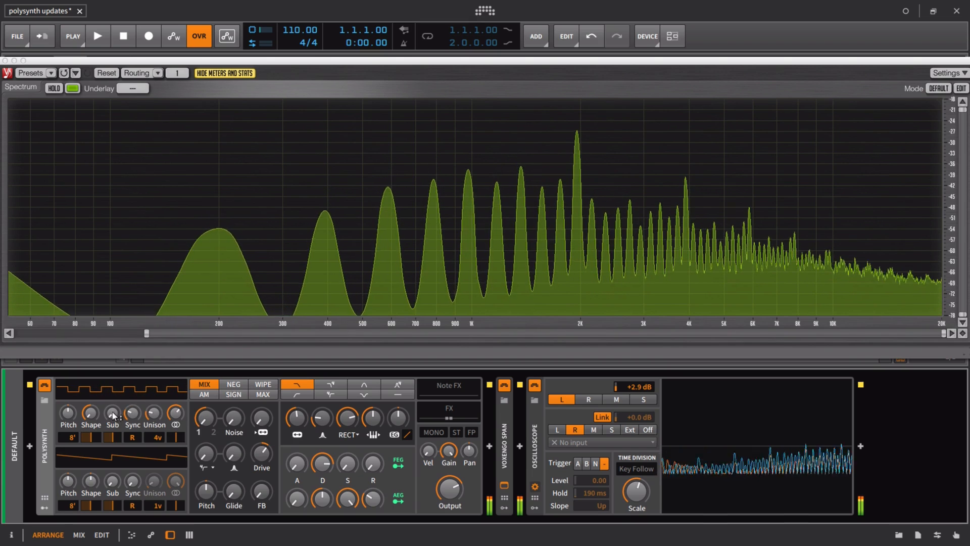
left_click_drag(112, 412, 132, 410)
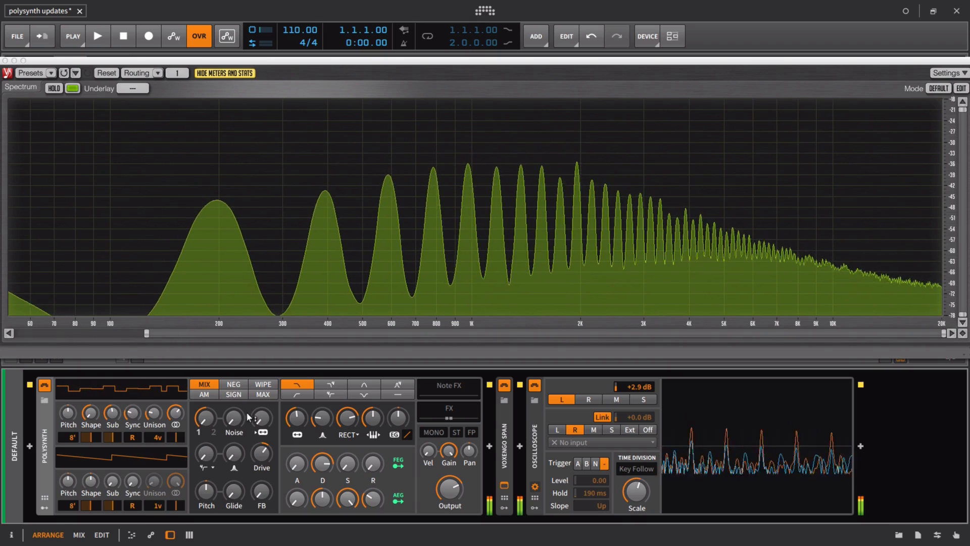
left_click_drag(343, 419, 343, 416)
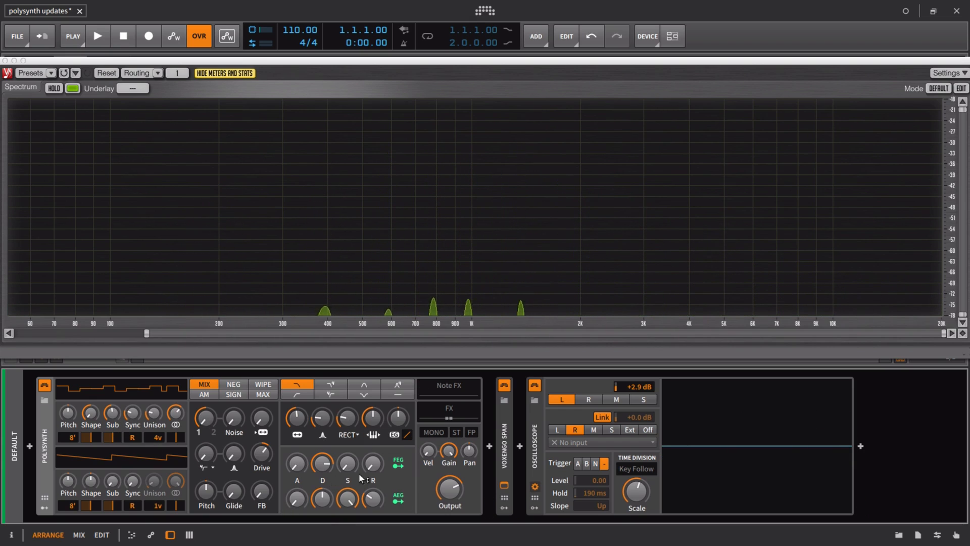
Step: Set the filter waveshaper to WRIP, sweep the Shaper amount from 0 % upward, and set oscillator 1's sub pulse width to about 80.4 %
left_click(348, 436)
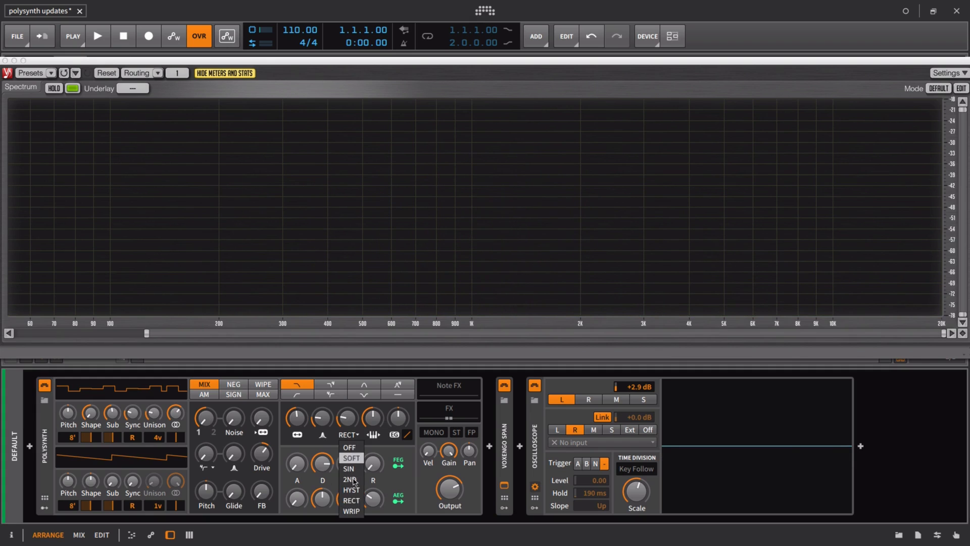
left_click(356, 510)
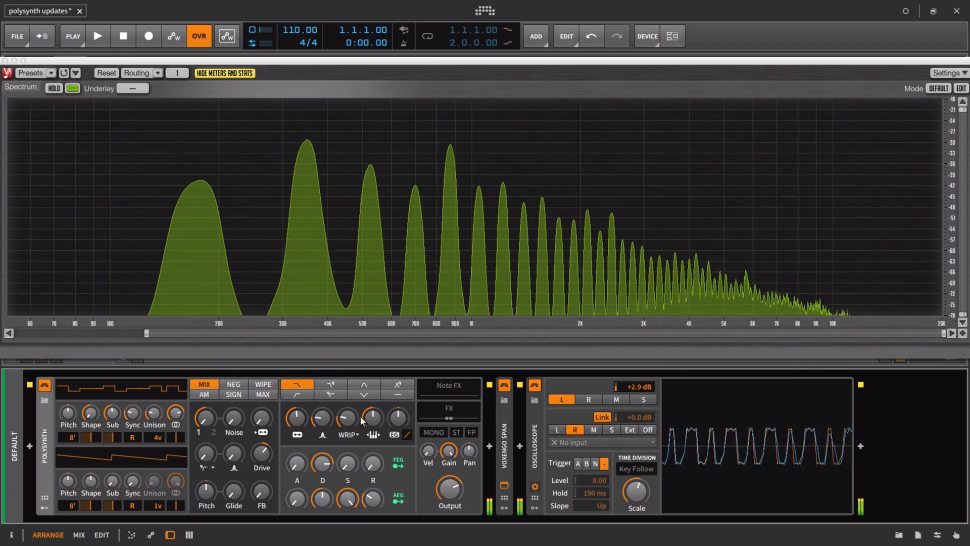
mouse_move(349, 419)
left_mouse_down()
mouse_move(350, 447)
mouse_move(372, 407)
mouse_move(347, 407)
mouse_move(347, 388)
mouse_move(347, 417)
left_mouse_up()
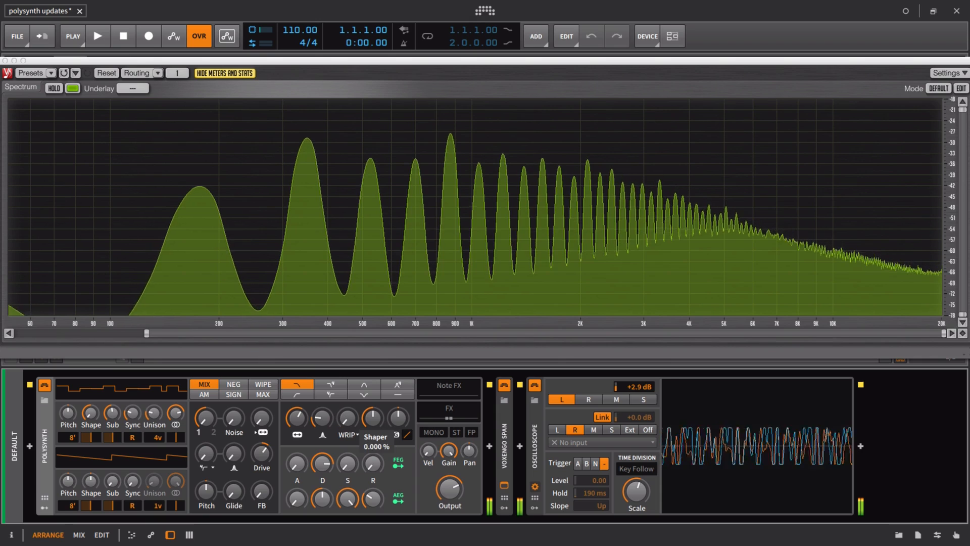
left_click_drag(636, 492, 636, 472)
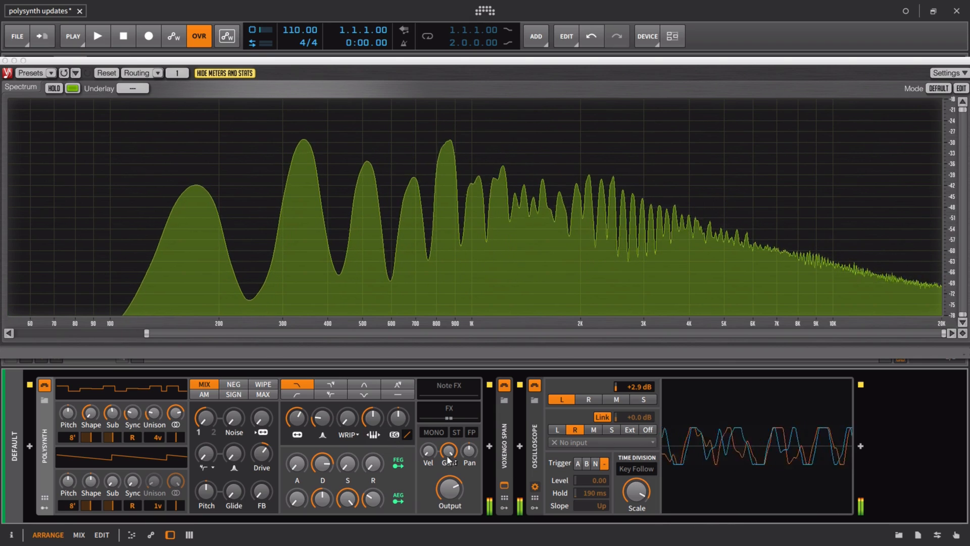
left_click_drag(347, 418, 348, 404)
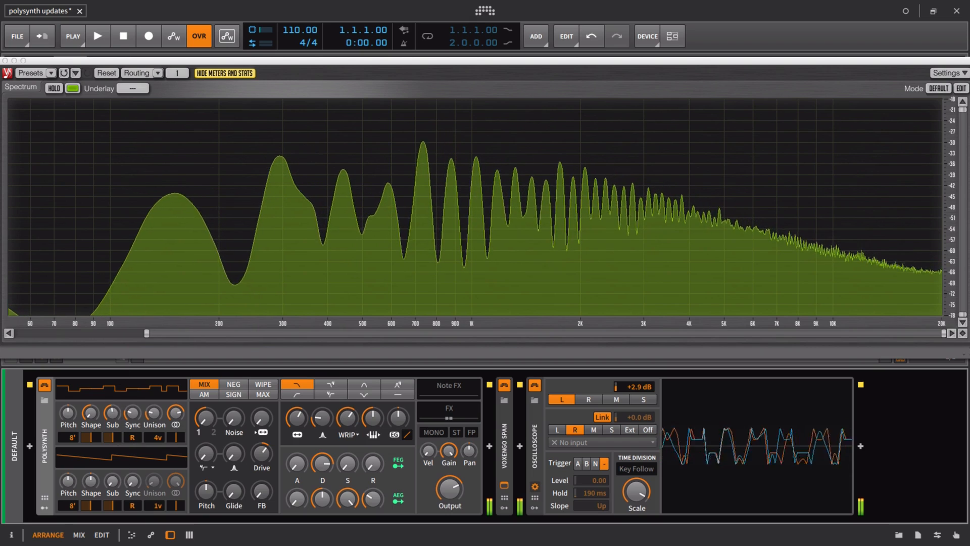
left_click_drag(112, 412, 116, 433)
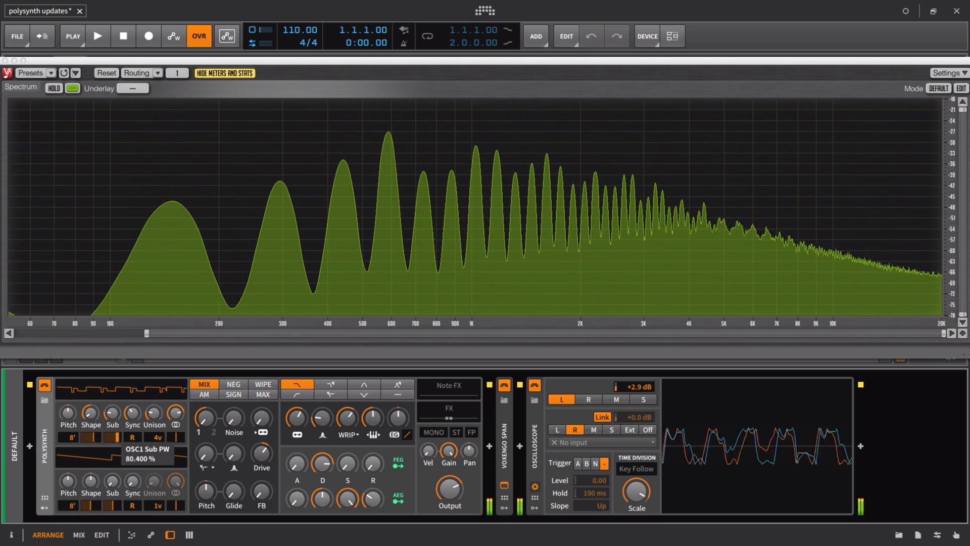
Step: Raise the filter cutoff and envelope depth, shorten the filter envelope's decay, and lengthen the amplitude envelope's release
mouse_move(322, 417)
left_mouse_down()
mouse_move(297, 414)
mouse_move(297, 404)
mouse_move(322, 422)
mouse_move(322, 413)
left_mouse_up()
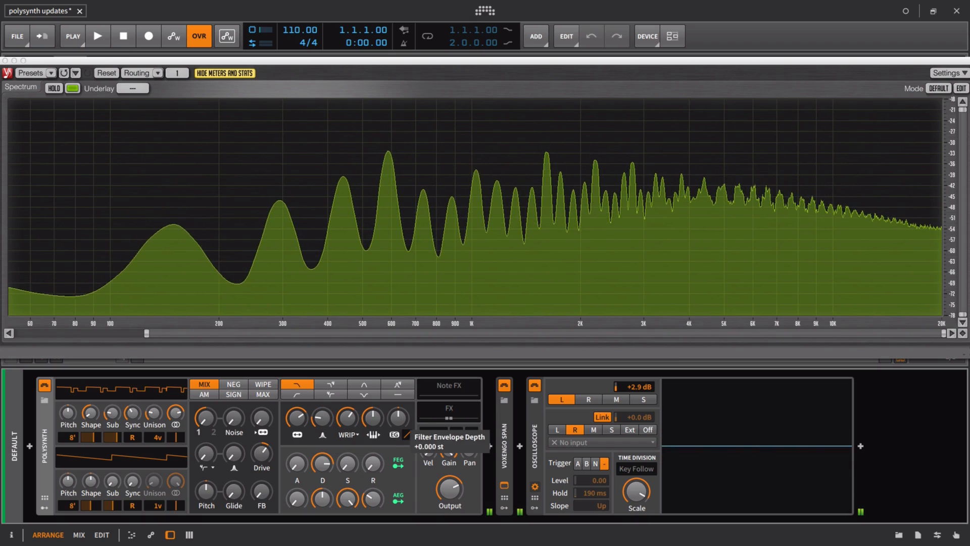
left_click_drag(322, 463, 322, 466)
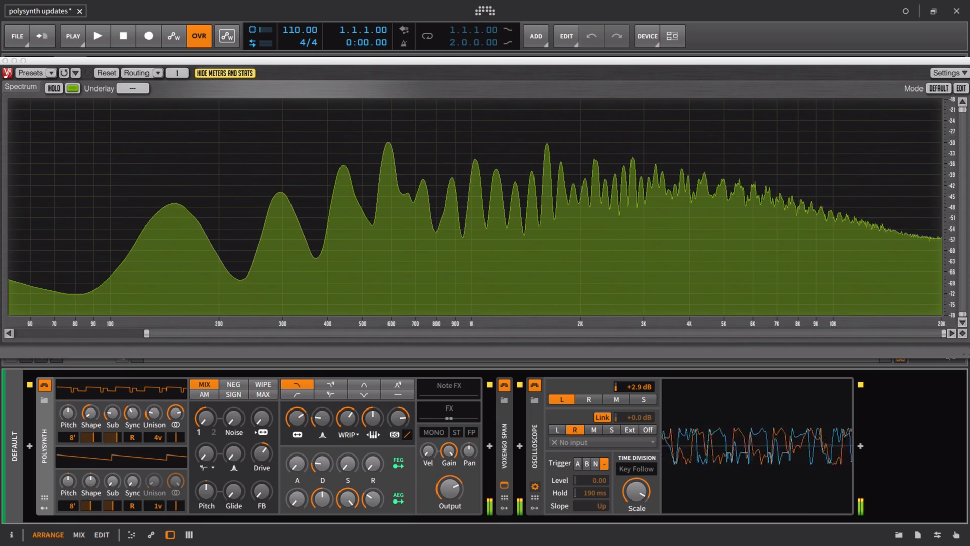
left_click_drag(373, 499, 372, 498)
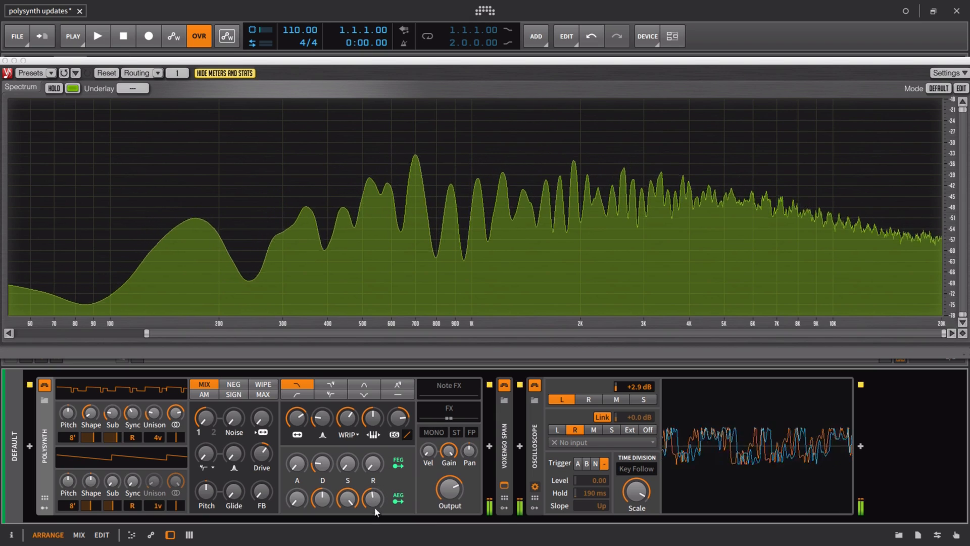
right_click(377, 483)
left_click(354, 488)
right_click(371, 493)
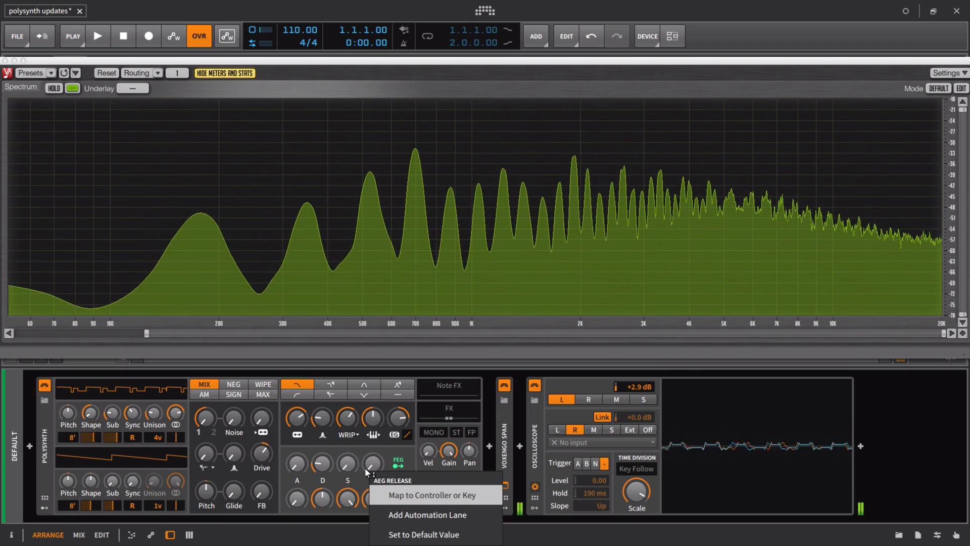
left_click(350, 470)
right_click(377, 492)
left_click(365, 480)
Step: Lengthen the amplitude envelope's release, raise the filter envelope's decay, sustain and release, and lower the filter cutoff
left_click_drag(373, 499, 332, 470)
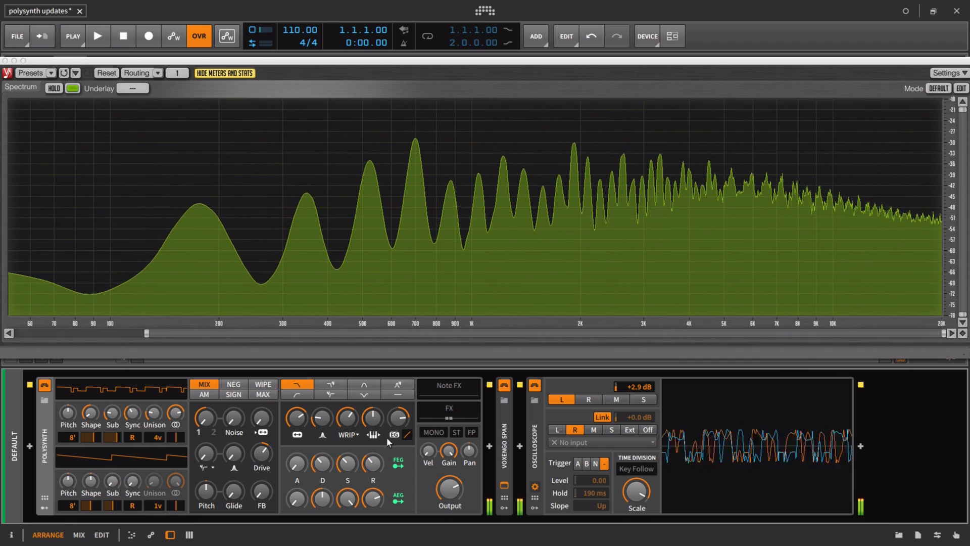
left_click_drag(301, 422, 302, 429)
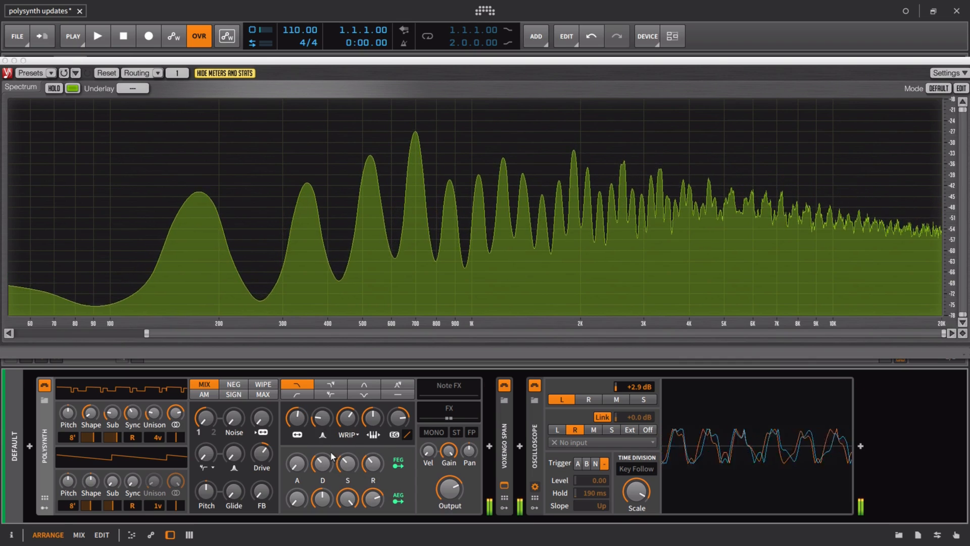